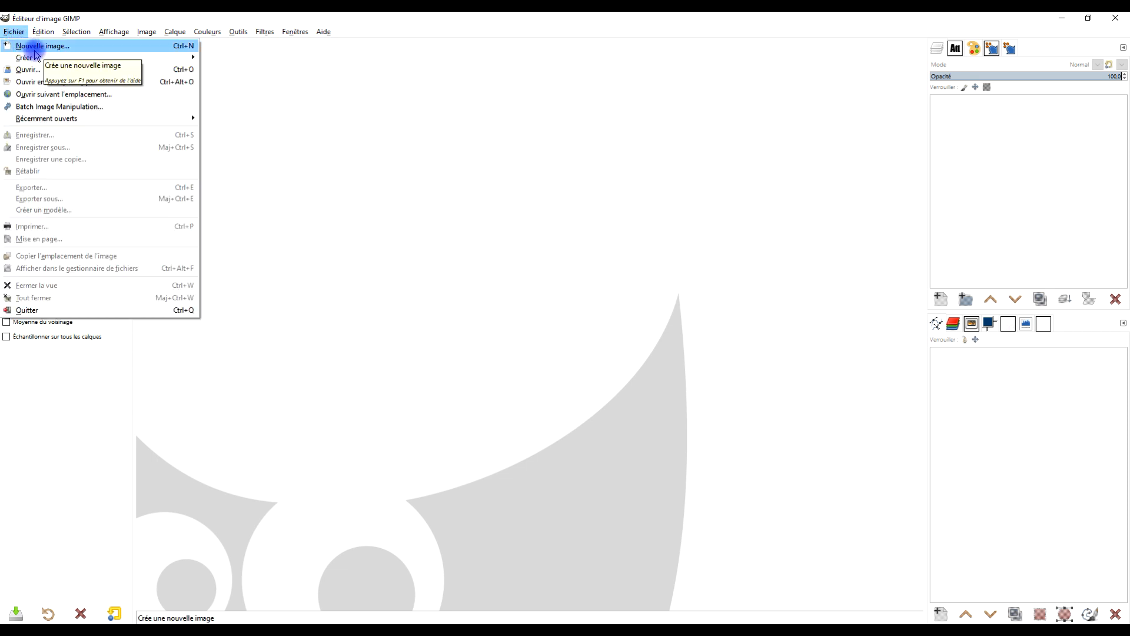
Create a new 1920 × 1080 px RGB image at 300 pixels/in with a white background.
{"action": "left_click", "coordinate": [35, 50]}
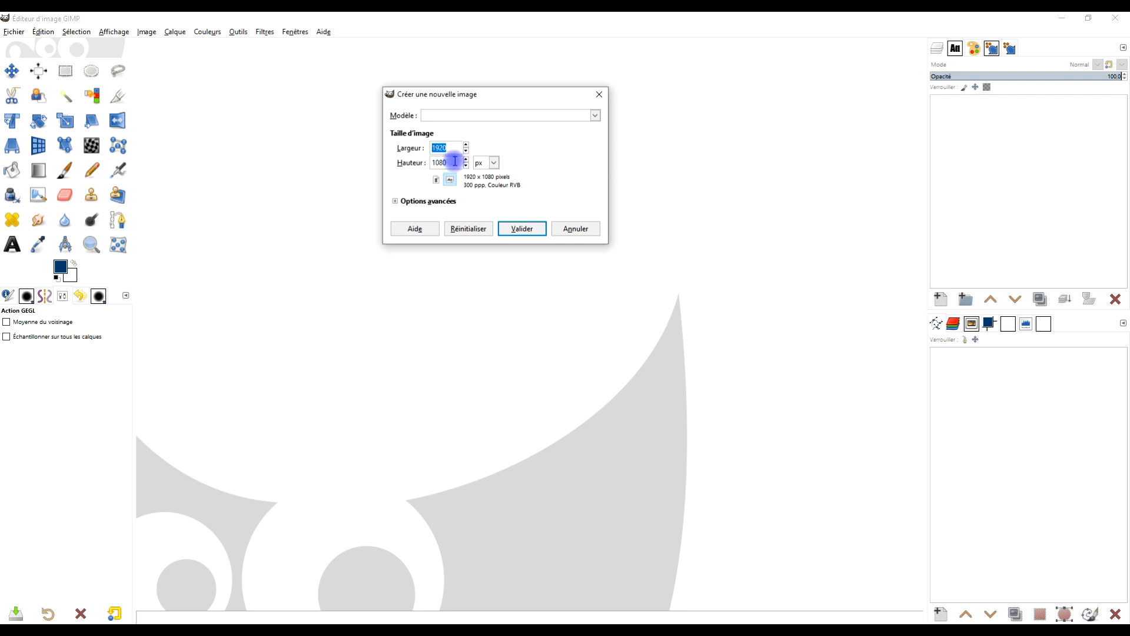
{"action": "left_click", "coordinate": [494, 162]}
{"action": "left_click", "coordinate": [466, 181]}
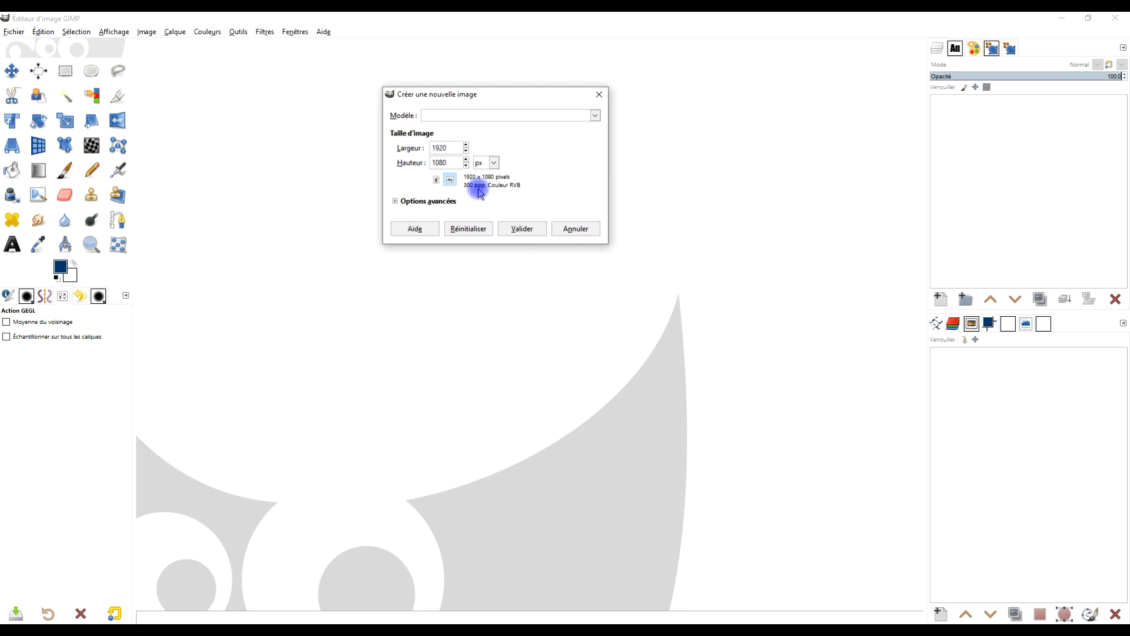
{"action": "left_click", "coordinate": [396, 204]}
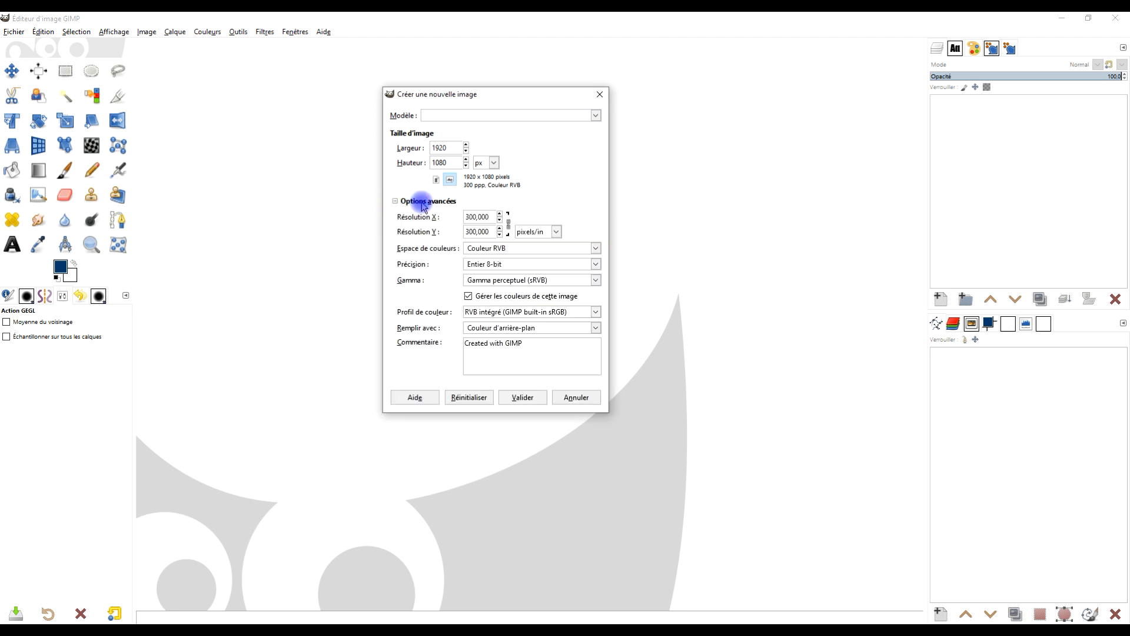
{"action": "left_click", "coordinate": [517, 328]}
{"action": "left_click", "coordinate": [511, 370]}
{"action": "left_click", "coordinate": [523, 400]}
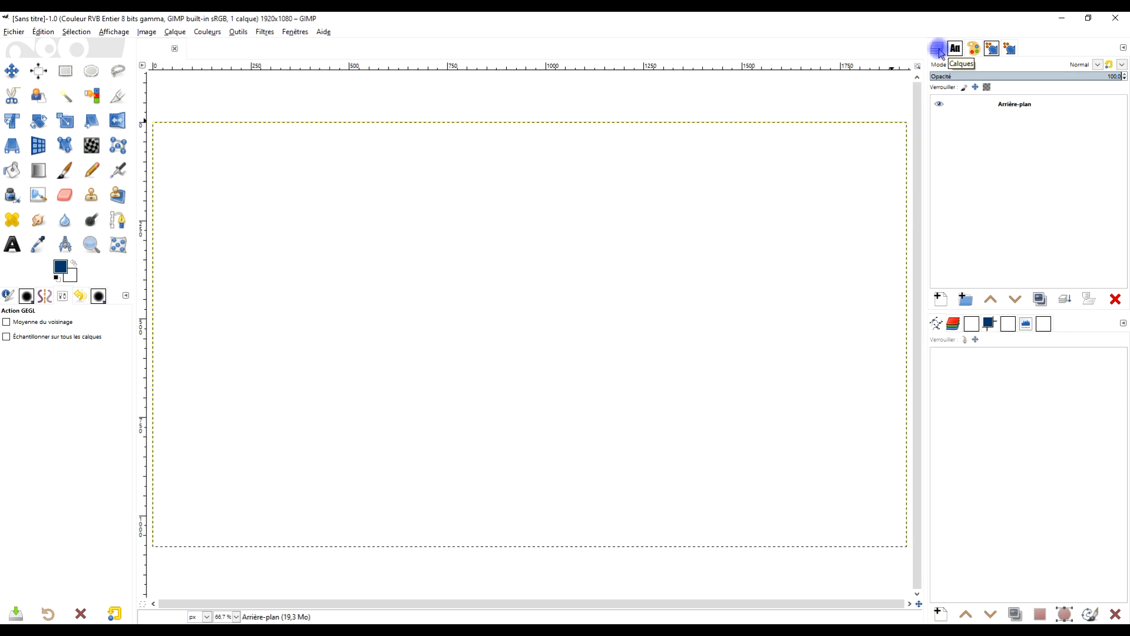
Start opening images as layers and browse to the vacances folder inside GIMP/00-TEMP.
{"action": "left_click", "coordinate": [1013, 108]}
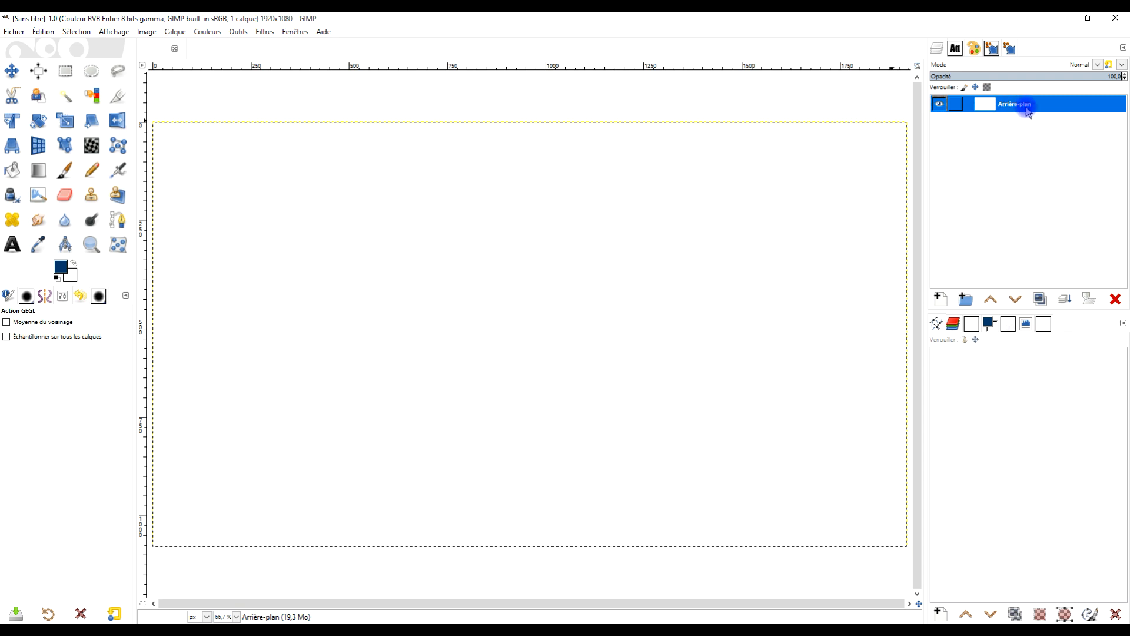
{"action": "left_click", "coordinate": [14, 33]}
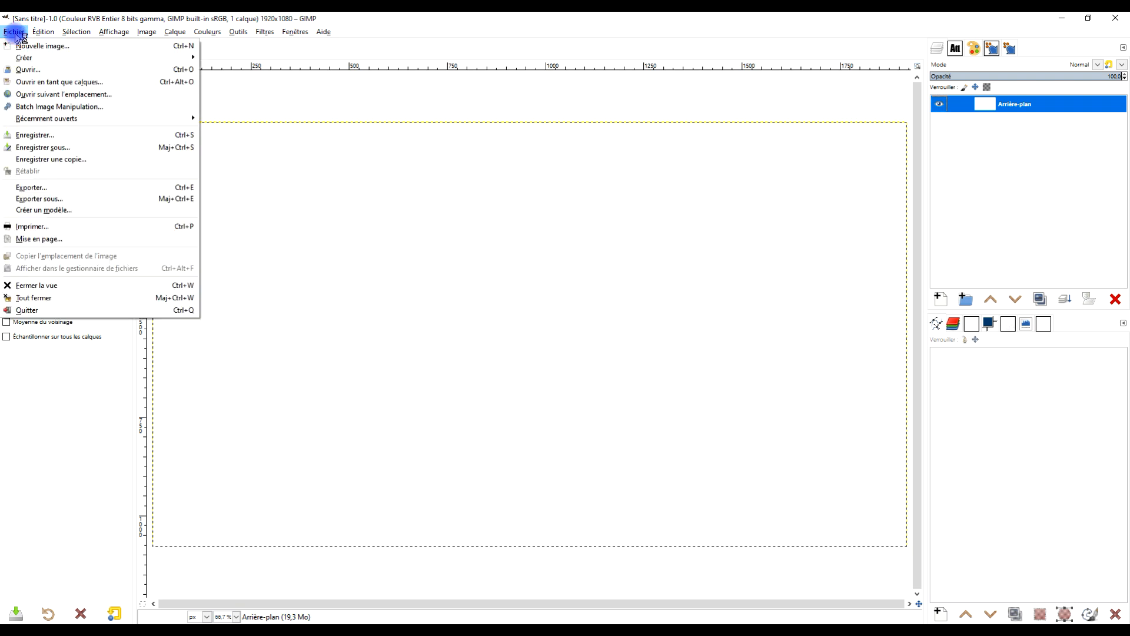
{"action": "left_click", "coordinate": [70, 82]}
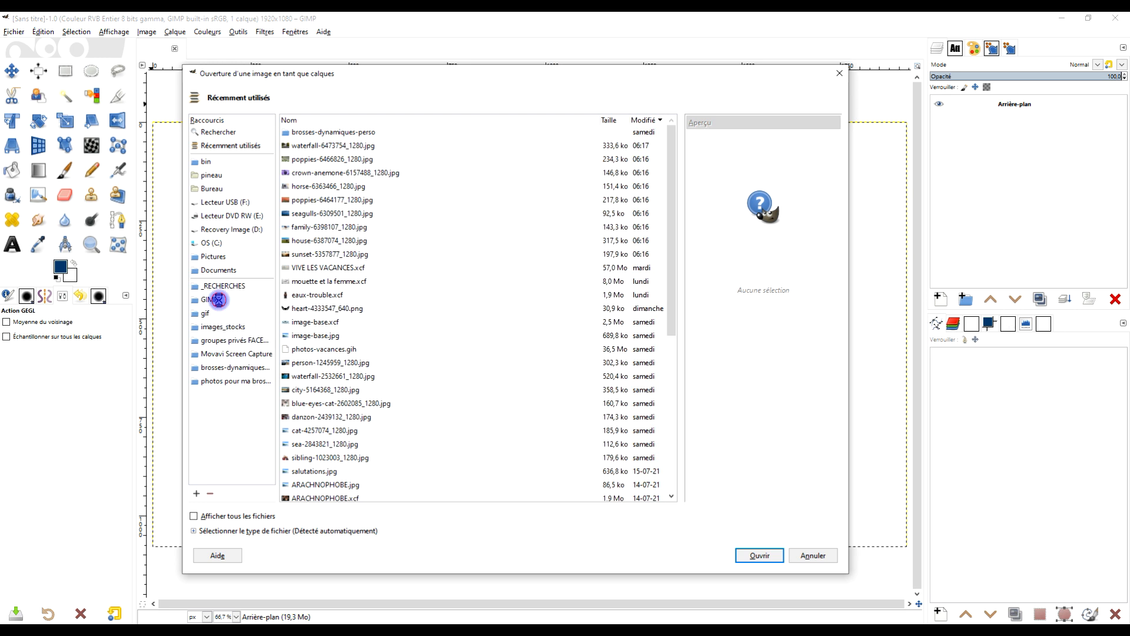
{"action": "left_click", "coordinate": [219, 300]}
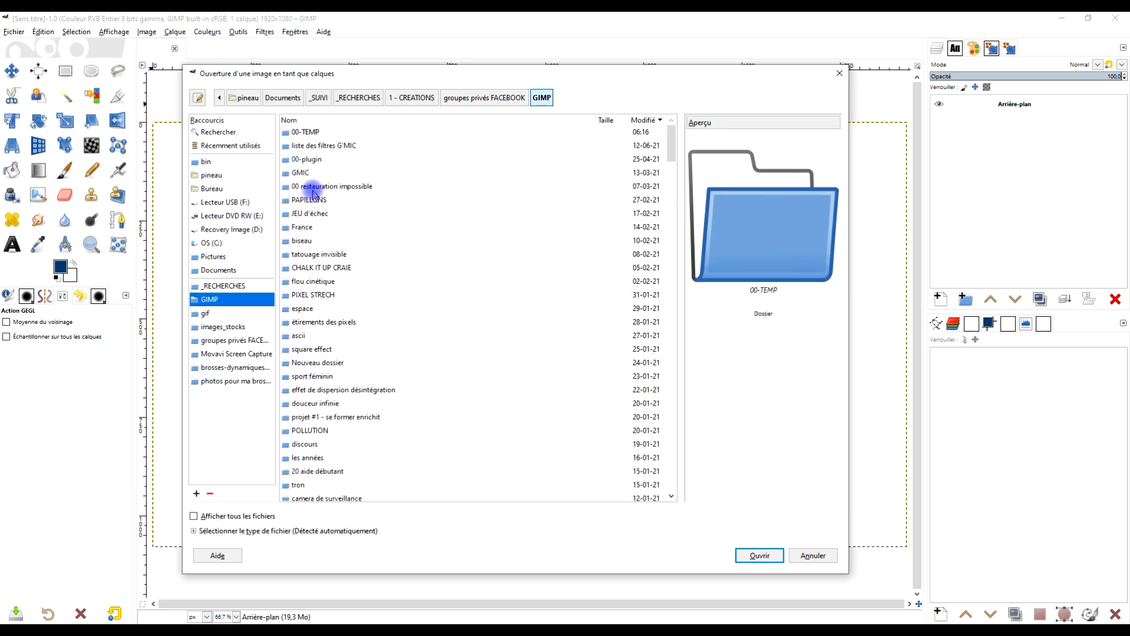
{"action": "double_click", "coordinate": [306, 132]}
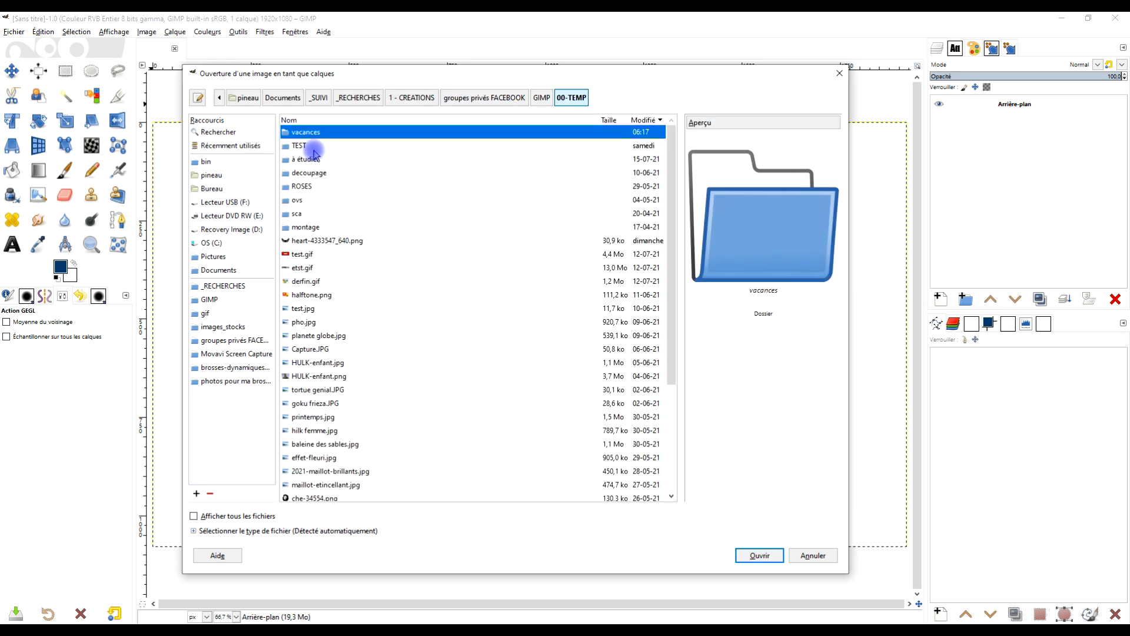
{"action": "double_click", "coordinate": [313, 131]}
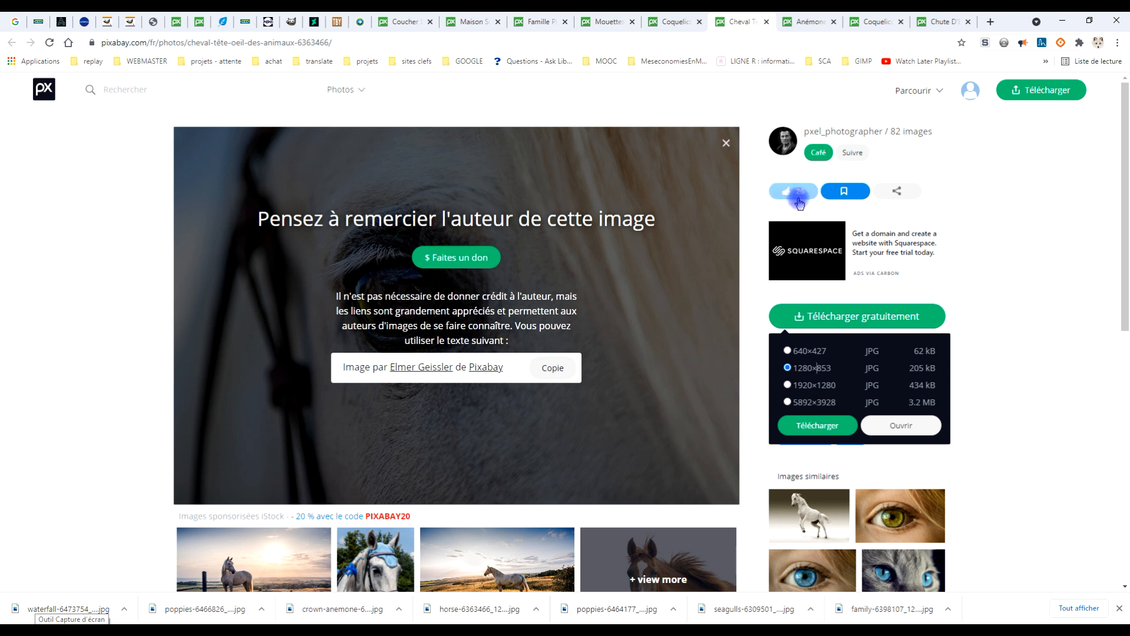
Switch to the browser and view the Pixabay pages of the anemone and poppy source photos.
{"action": "left_click", "coordinate": [791, 22]}
{"action": "left_click", "coordinate": [786, 191]}
{"action": "left_click", "coordinate": [865, 23]}
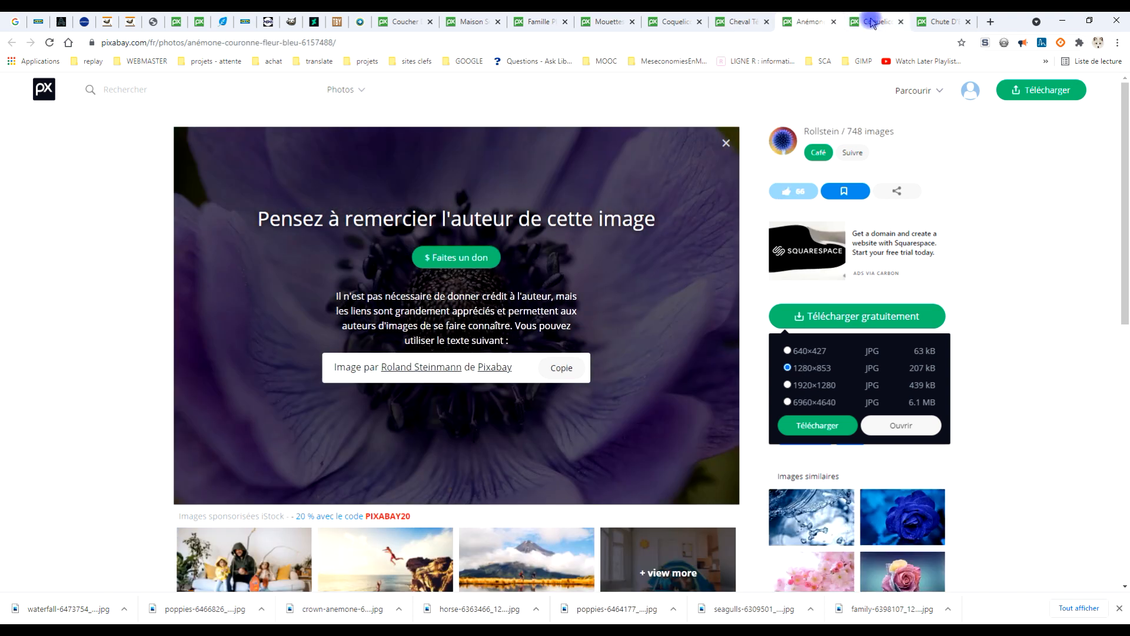
{"action": "left_click", "coordinate": [809, 193]}
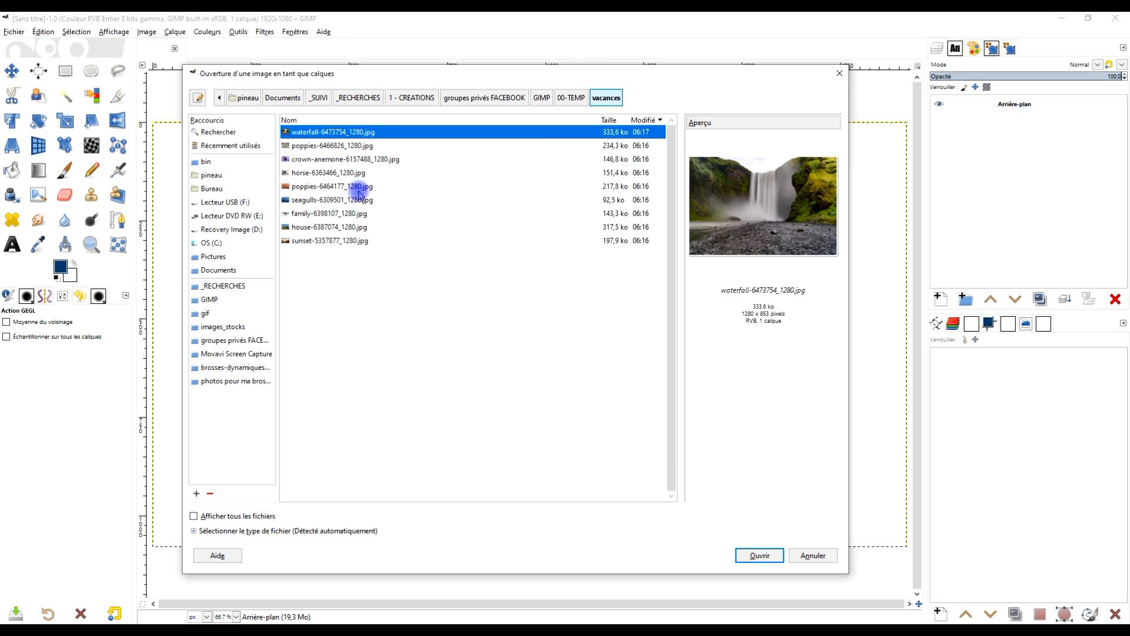
In GIMP, open all nine JPG photos of the vacances folder as layers.
{"action": "left_click", "coordinate": [402, 183]}
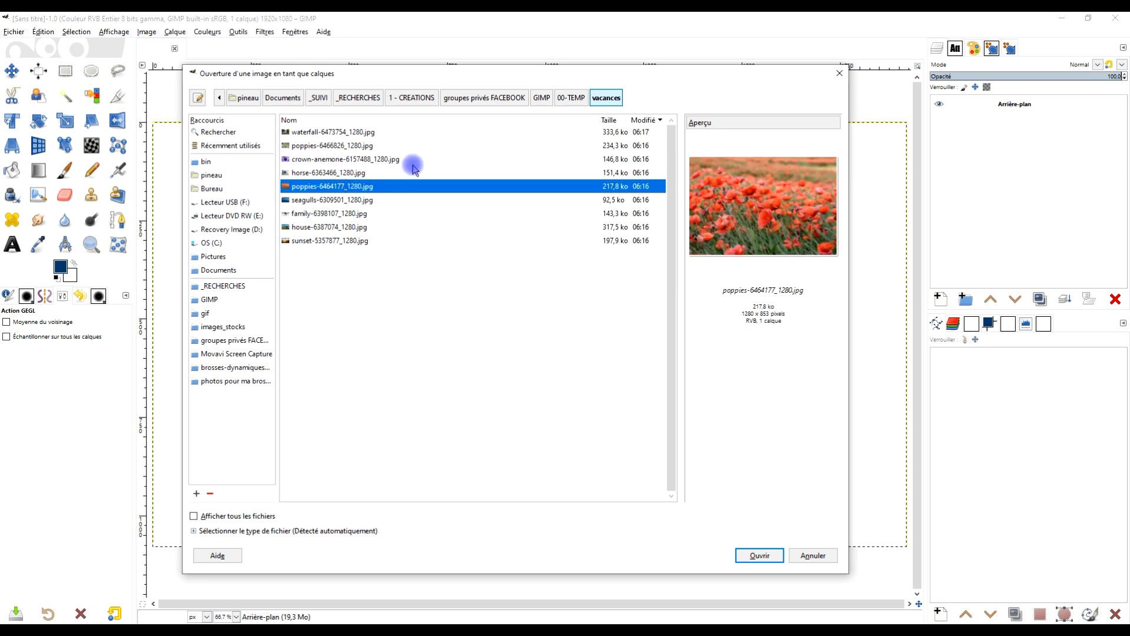
{"action": "key", "text": "ctrl+a"}
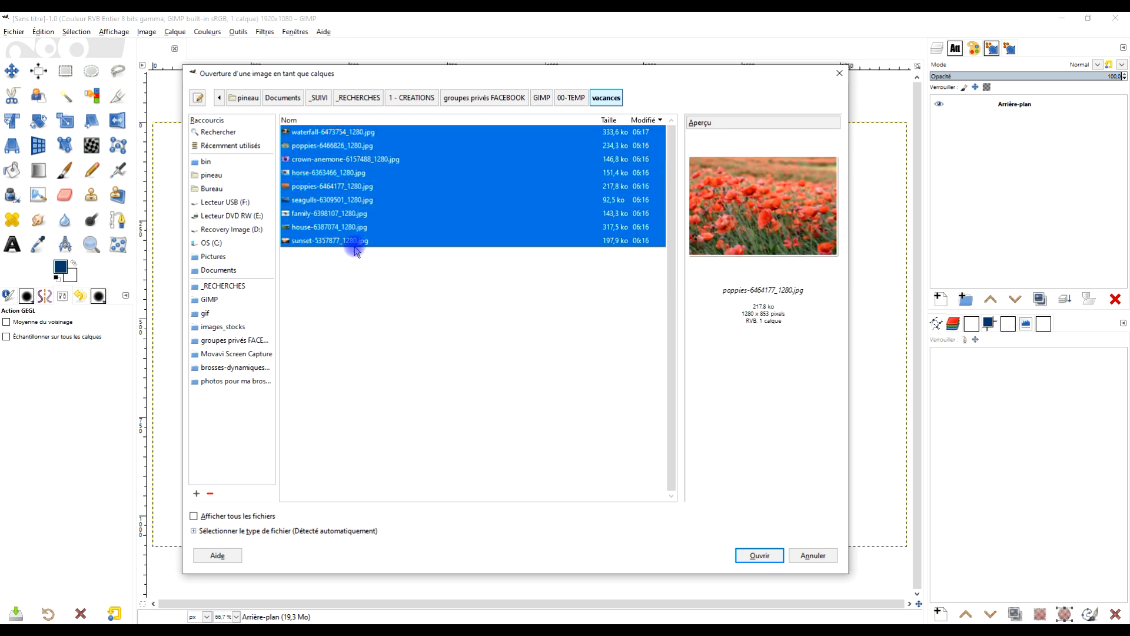
{"action": "left_click", "coordinate": [756, 558]}
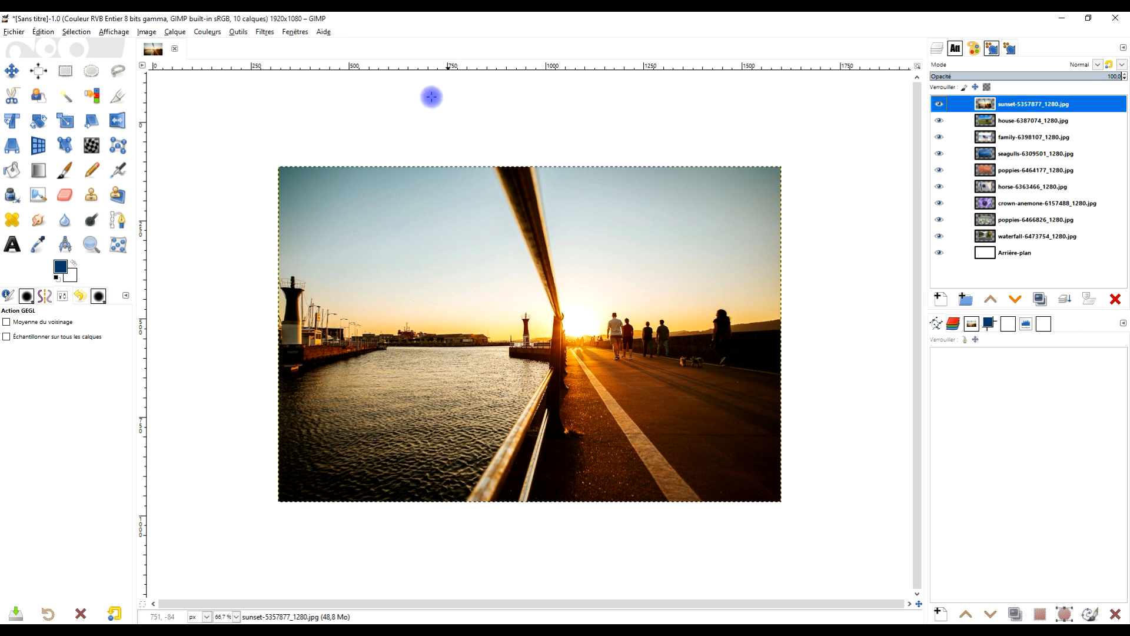
Add a horizontal guide by percentage at 33,33 % of the image.
{"action": "left_click", "coordinate": [148, 33]}
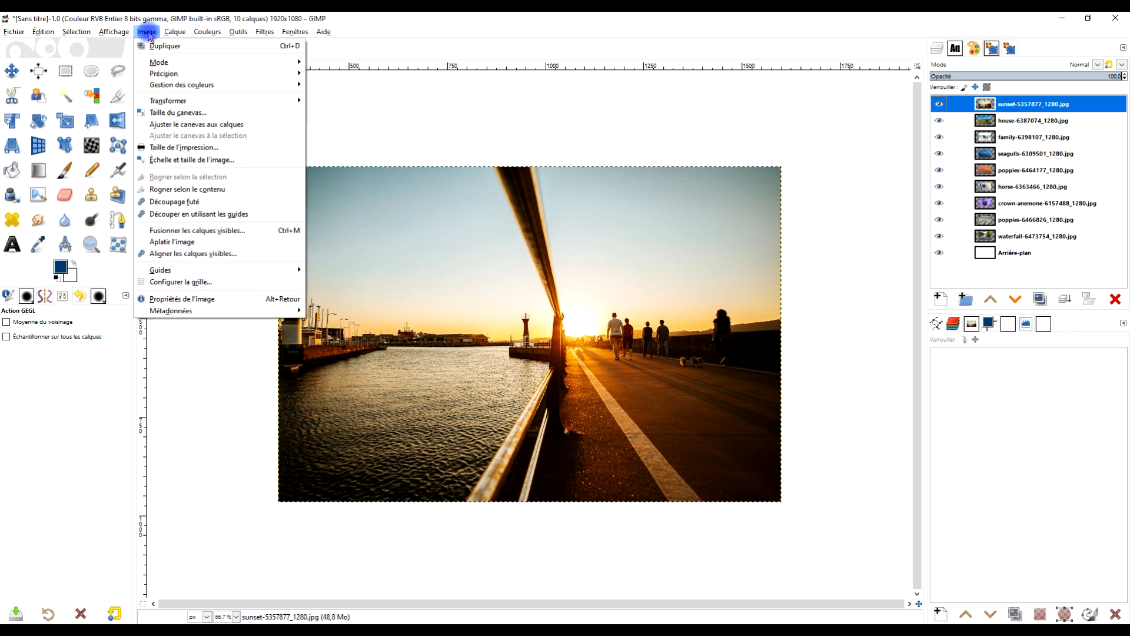
{"action": "mouse_move", "coordinate": [236, 271]}
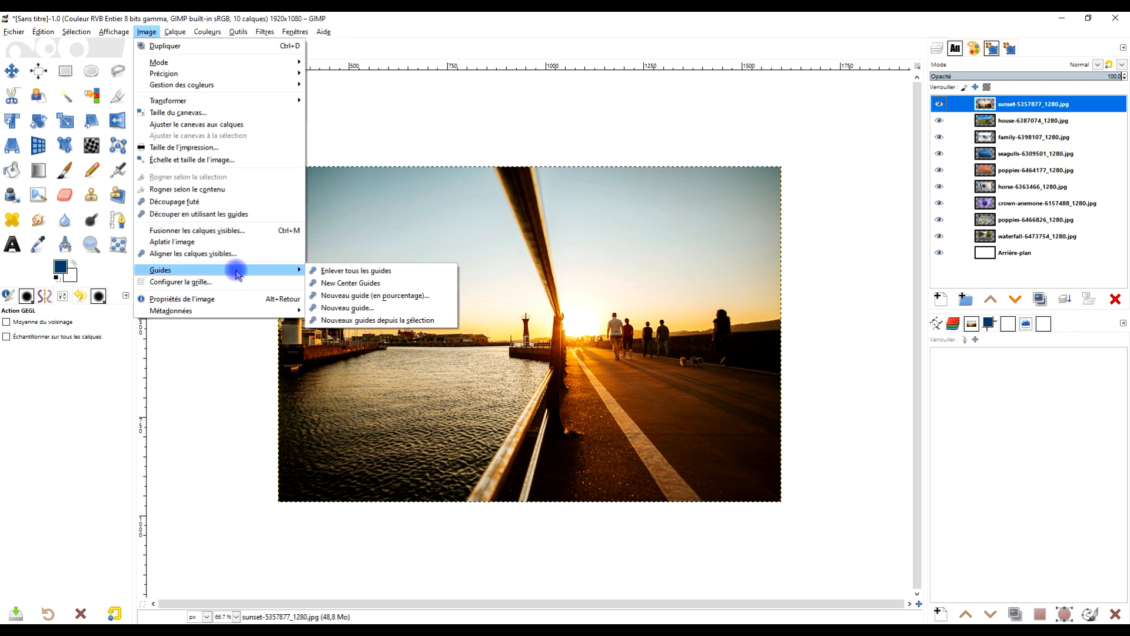
{"action": "left_click", "coordinate": [383, 298]}
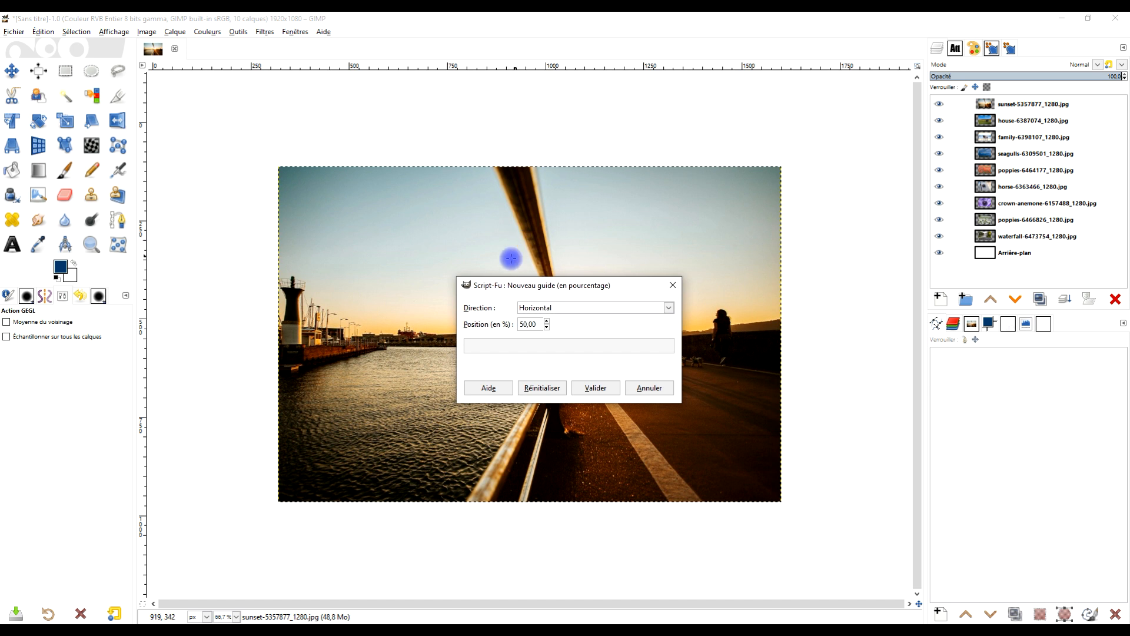
{"action": "left_click", "coordinate": [536, 323]}
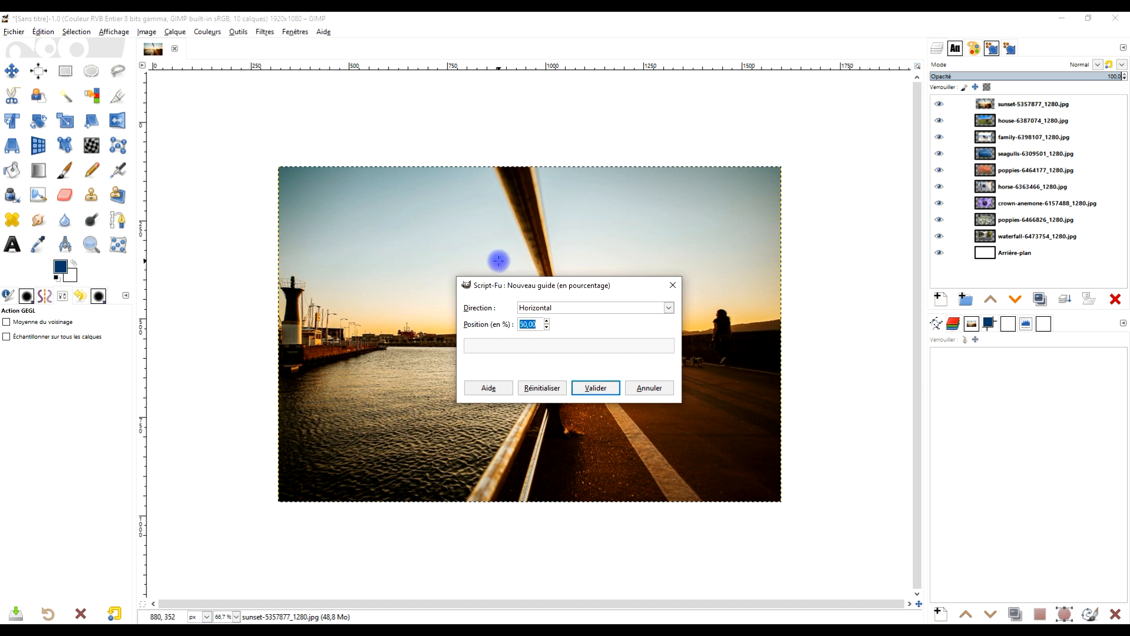
{"action": "type", "text": "33,33"}
{"action": "left_click", "coordinate": [595, 387]}
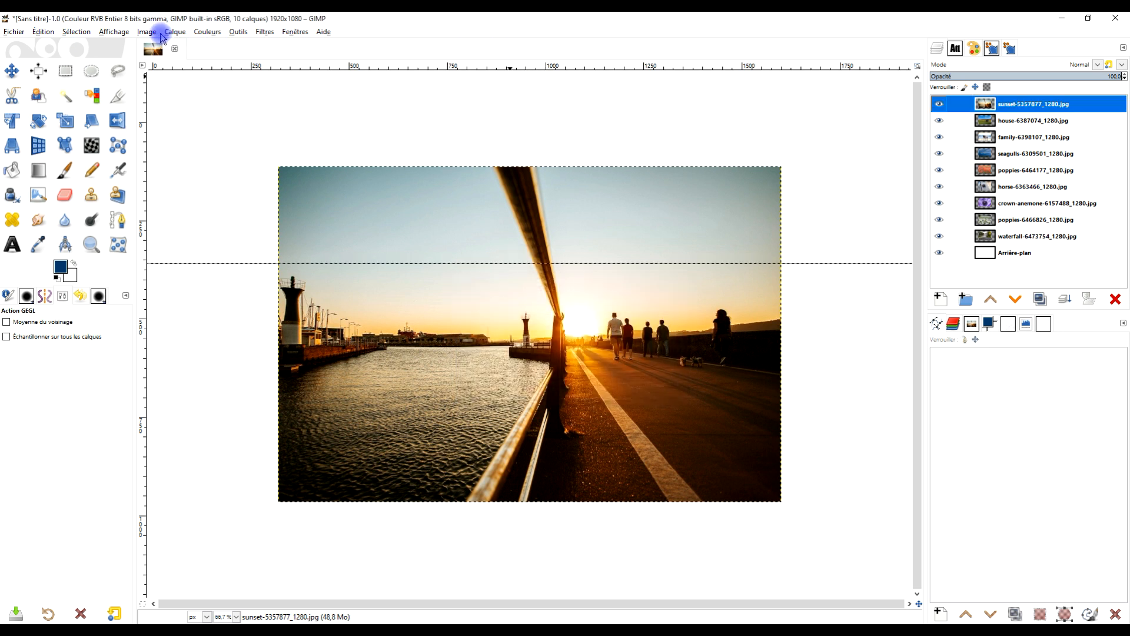
Add a second horizontal guide by percentage at 66,66 % of the image.
{"action": "left_click", "coordinate": [149, 32]}
{"action": "mouse_move", "coordinate": [256, 271]}
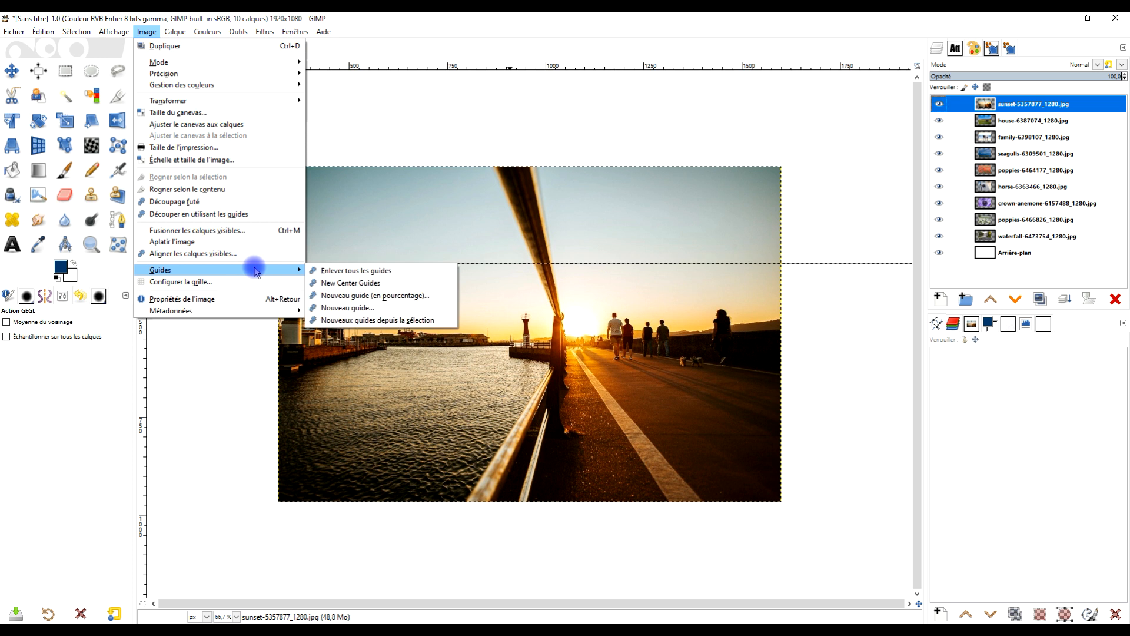
{"action": "left_click", "coordinate": [388, 300]}
{"action": "left_click_drag", "start_coordinate": [535, 323], "coordinate": [517, 323]}
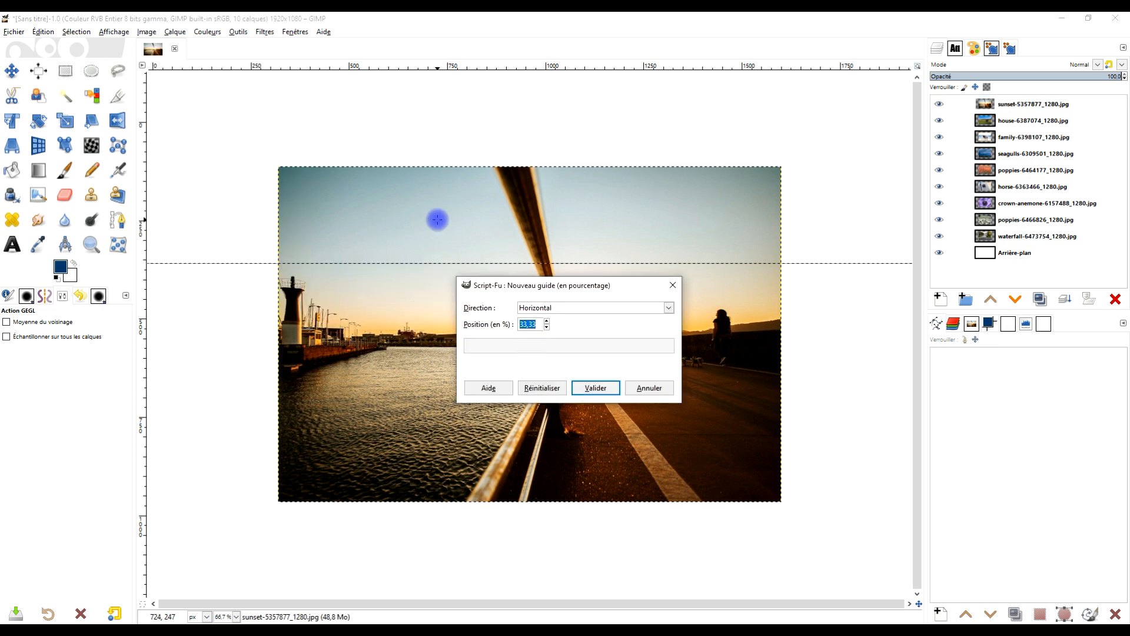
{"action": "type", "text": "66,6"}
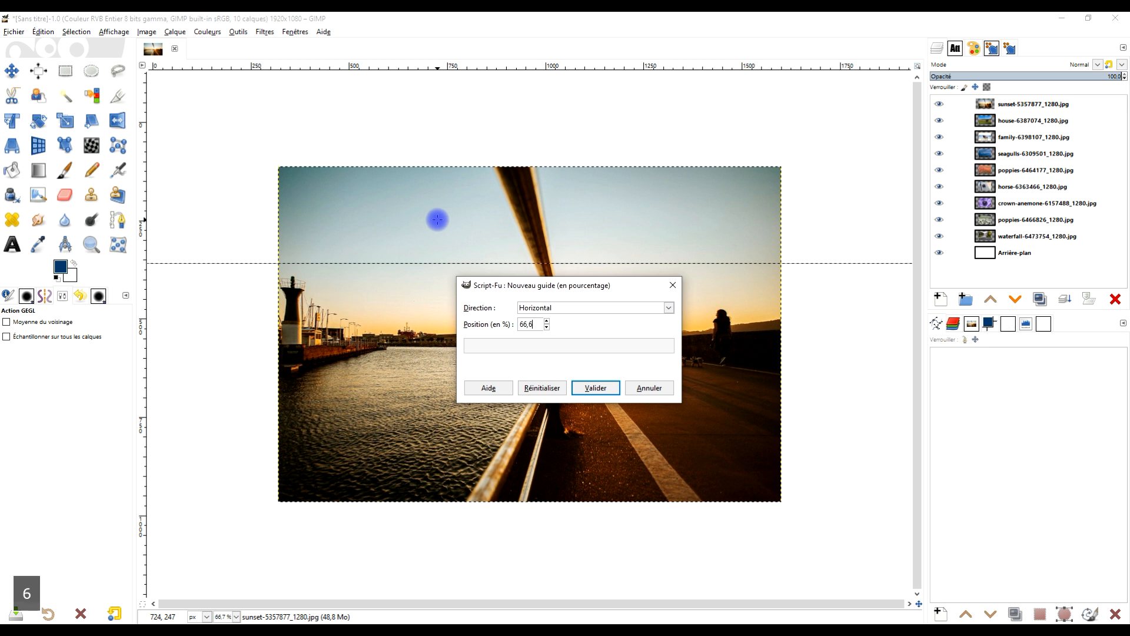
{"action": "type", "text": "6"}
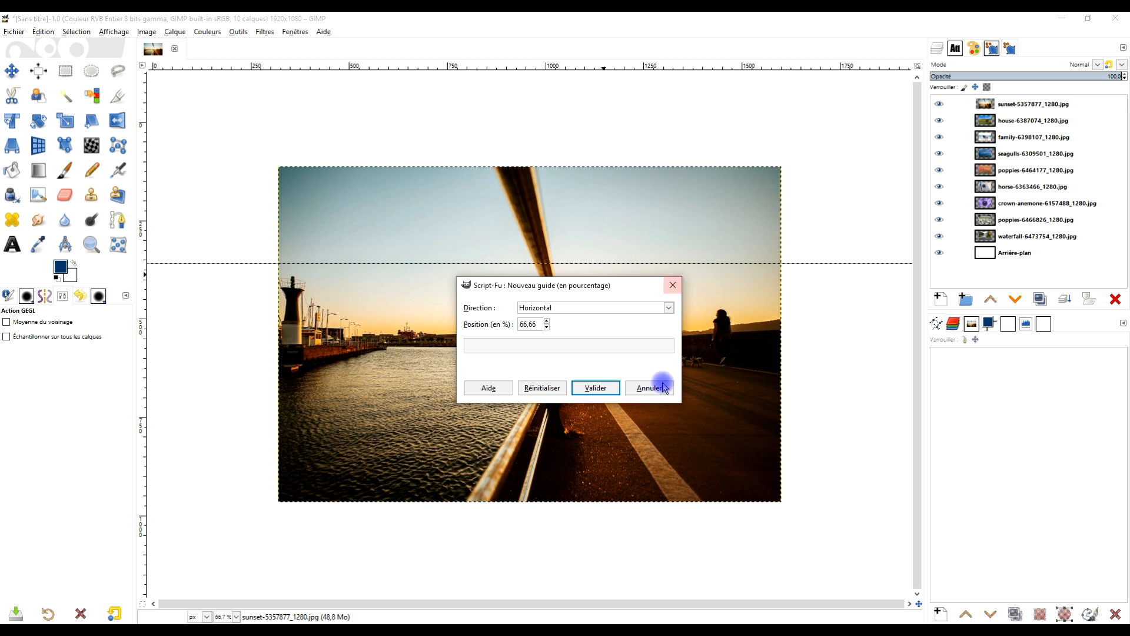
{"action": "left_click", "coordinate": [595, 387]}
Add a vertical guide by percentage at 66,66 % of the image.
{"action": "left_click", "coordinate": [149, 32]}
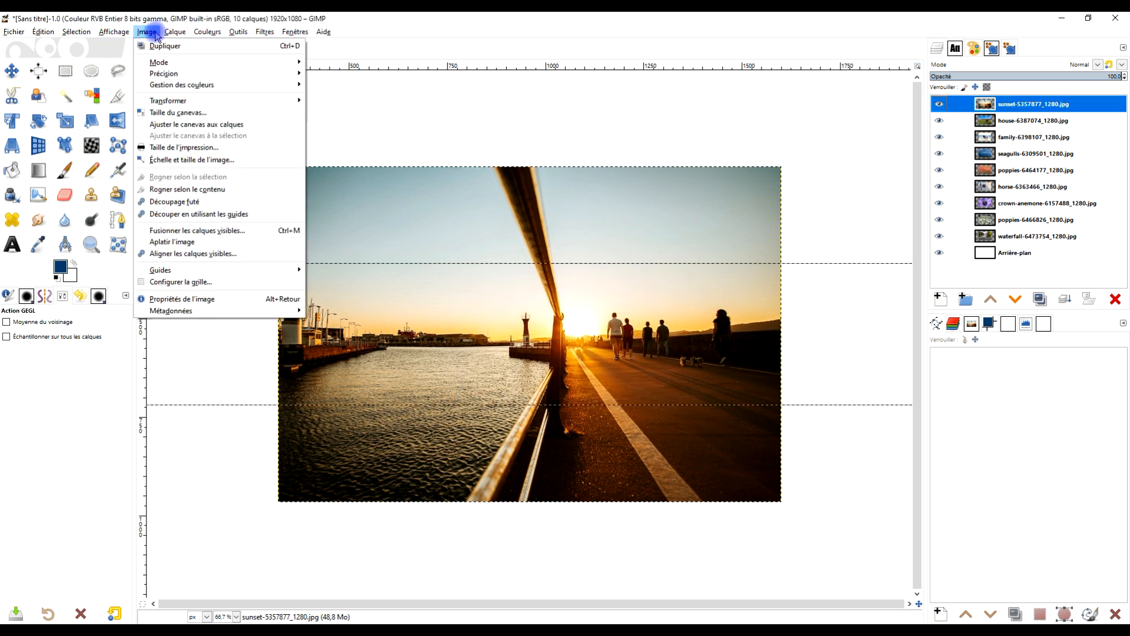
{"action": "mouse_move", "coordinate": [202, 275]}
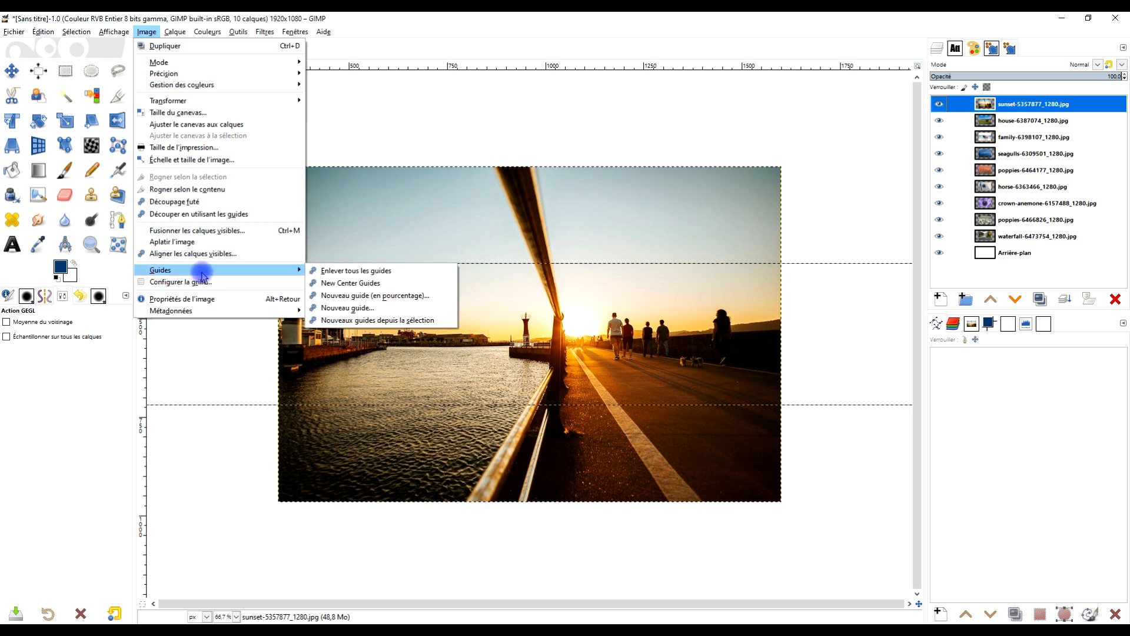
{"action": "left_click", "coordinate": [415, 295]}
{"action": "left_click", "coordinate": [627, 309]}
{"action": "left_click", "coordinate": [615, 334]}
{"action": "left_click", "coordinate": [597, 387]}
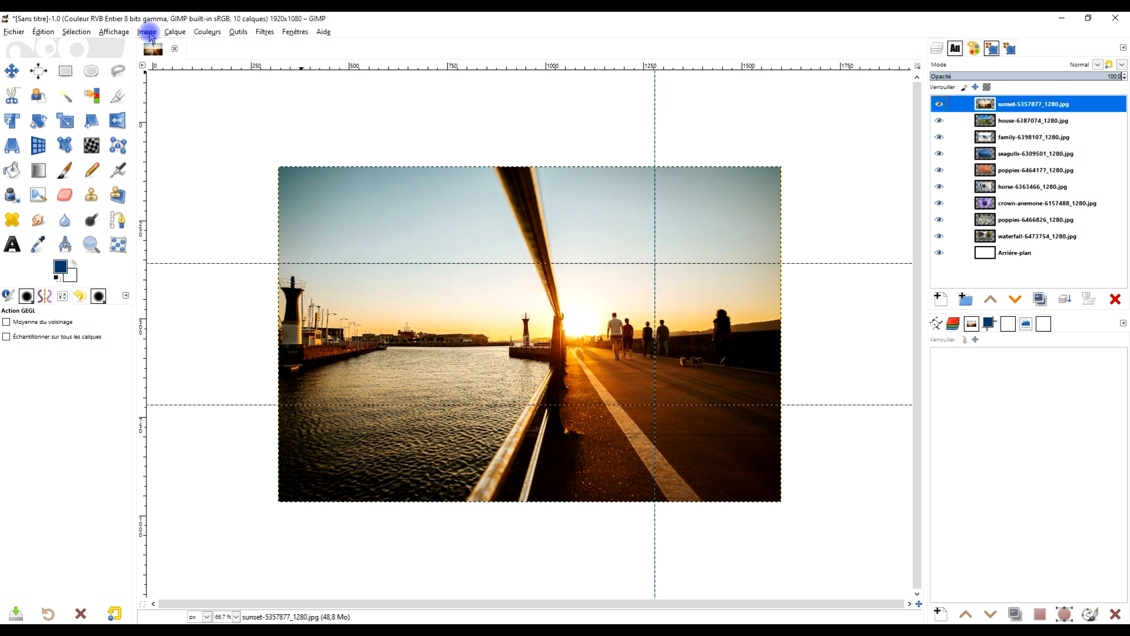
Add a second vertical guide by percentage at 33,33 % to complete the three-by-three grid.
{"action": "left_click", "coordinate": [146, 31]}
{"action": "mouse_move", "coordinate": [265, 269]}
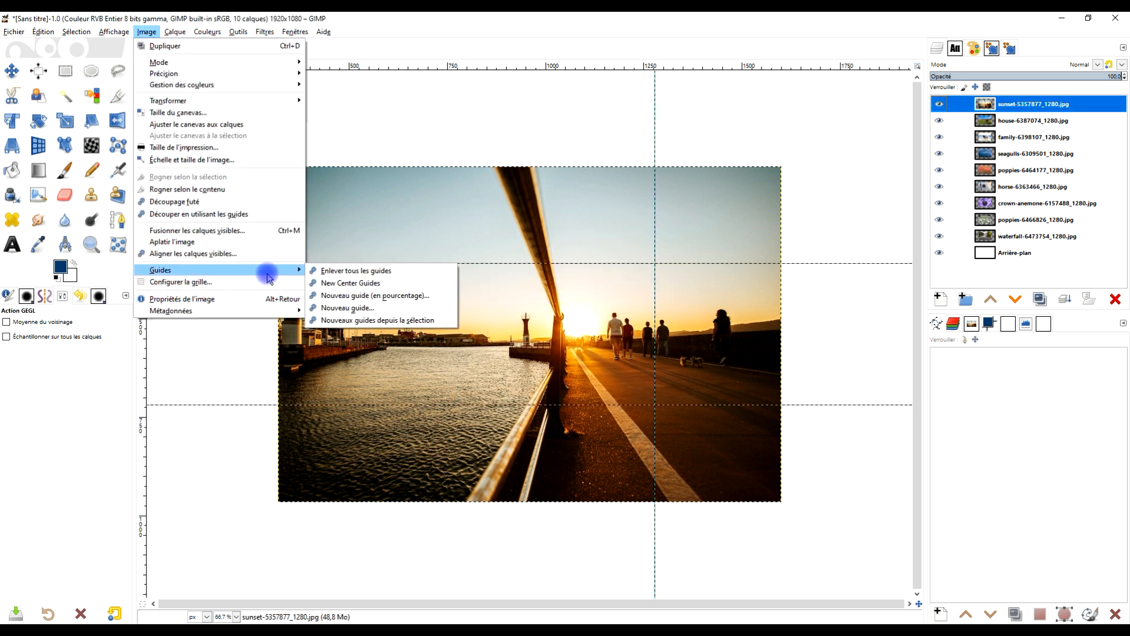
{"action": "left_click", "coordinate": [389, 296]}
{"action": "double_click", "coordinate": [536, 325]}
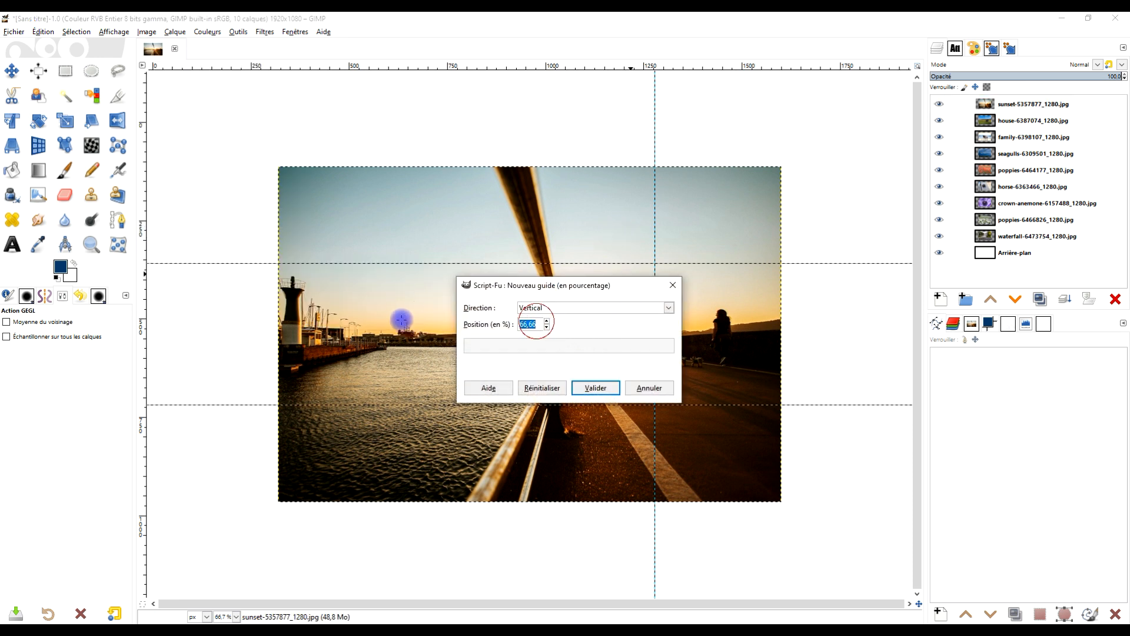
{"action": "type", "text": "33"}
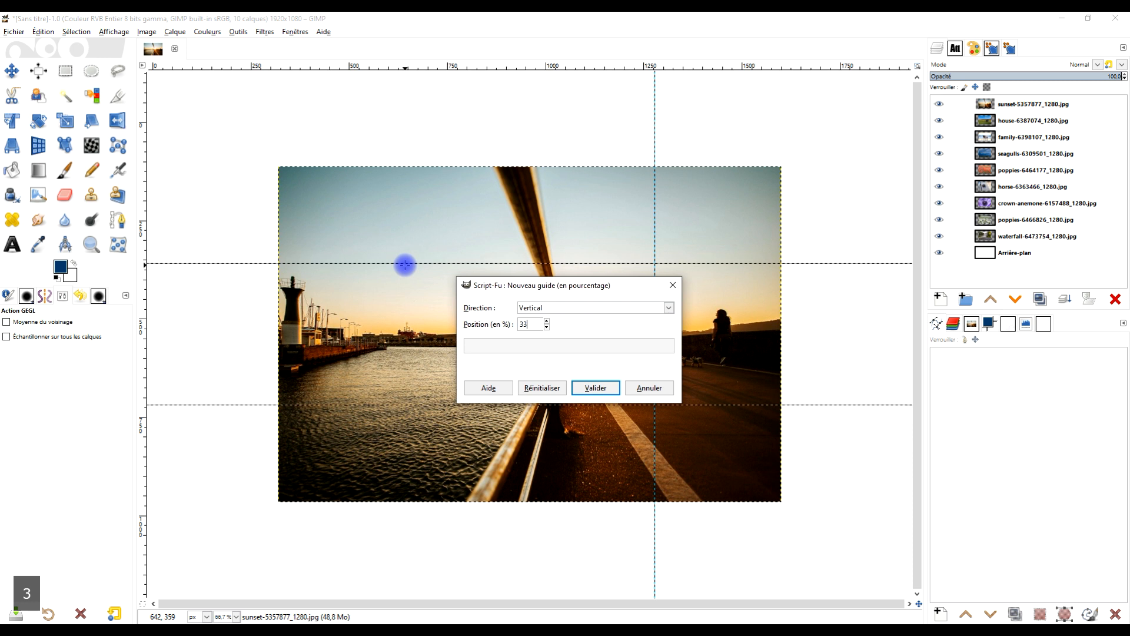
{"action": "left_click", "coordinate": [595, 387]}
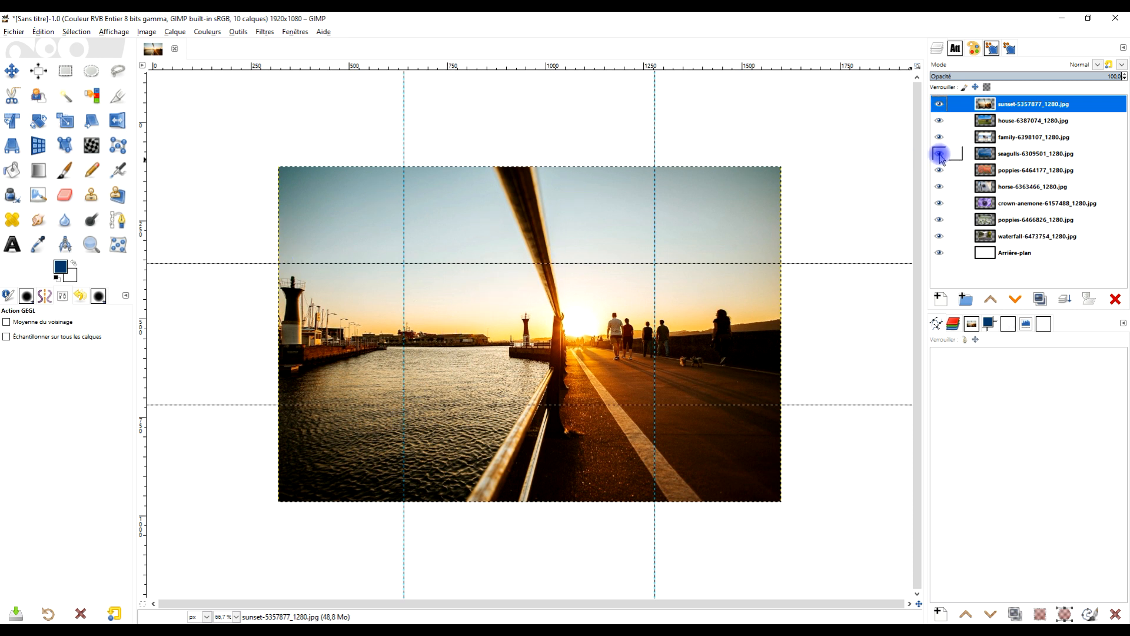
Show only the Arrière-plan layer to check the guide grid on the canvas, and make all layers visible again.
{"action": "left_click", "coordinate": [938, 253], "text": "shift"}
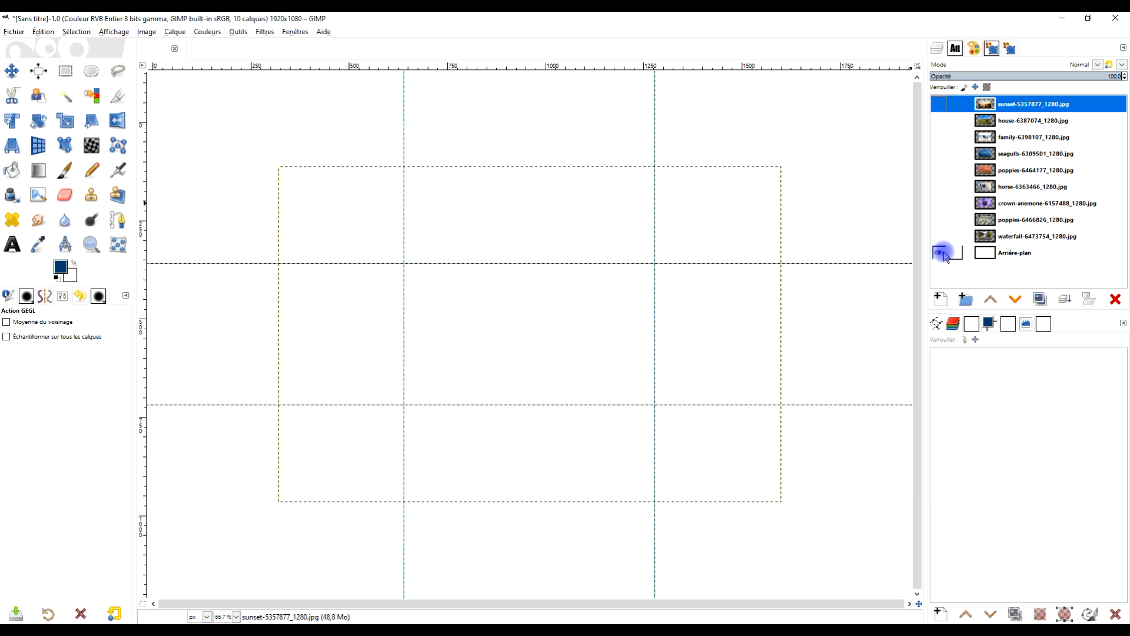
{"action": "left_click", "coordinate": [1005, 254]}
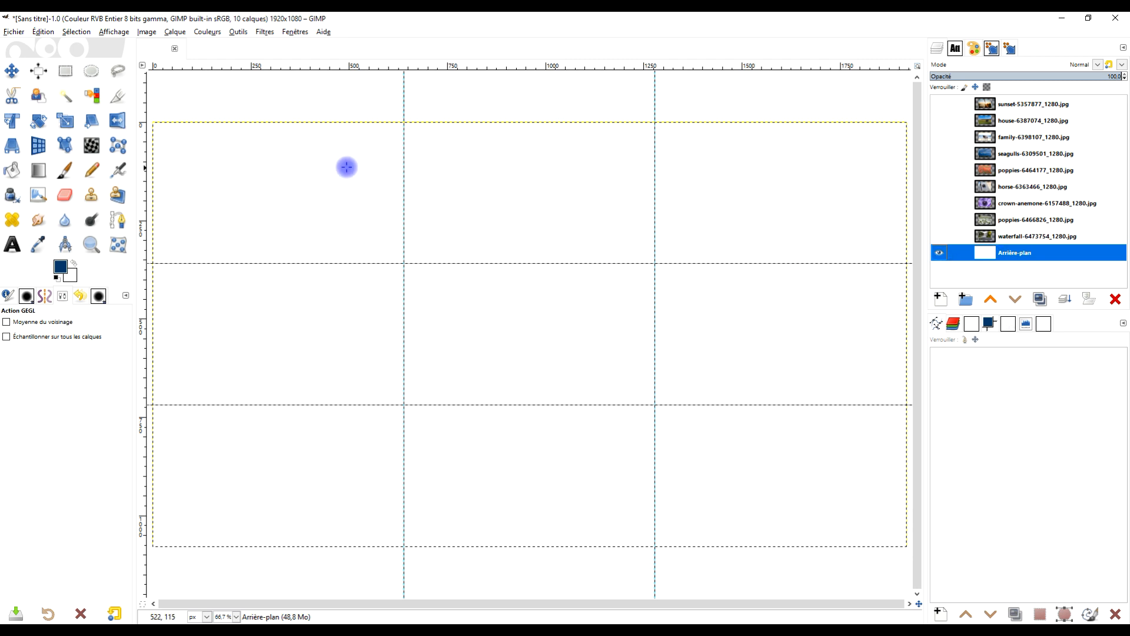
{"action": "left_click", "coordinate": [939, 254], "text": "shift"}
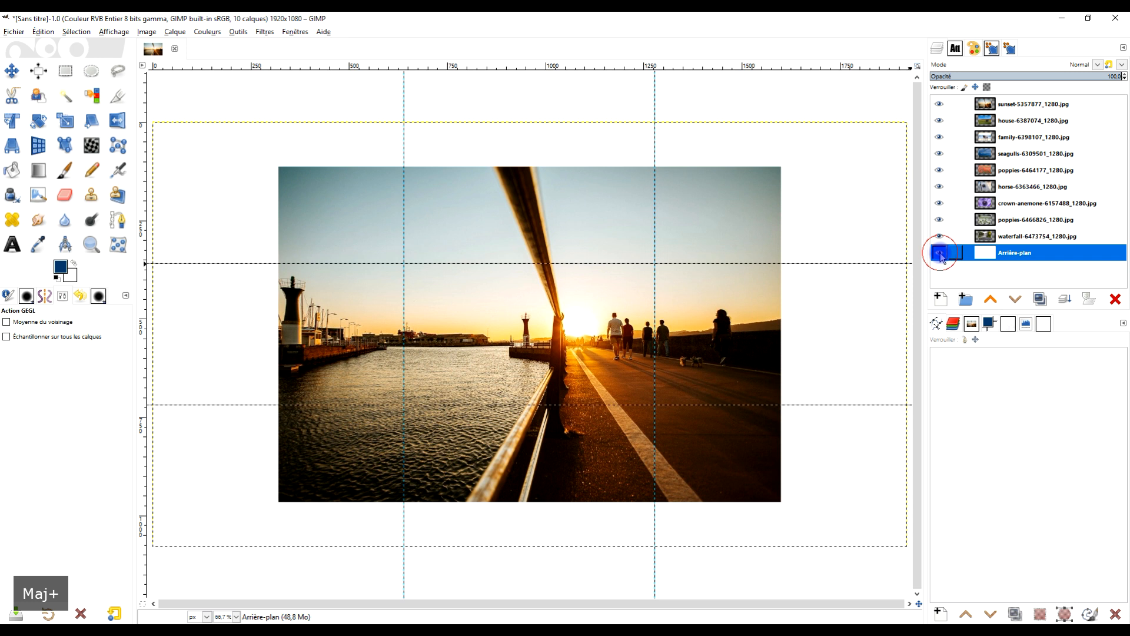
Select the sunset layer and enable snapping to the canvas edges.
{"action": "left_click", "coordinate": [1012, 107]}
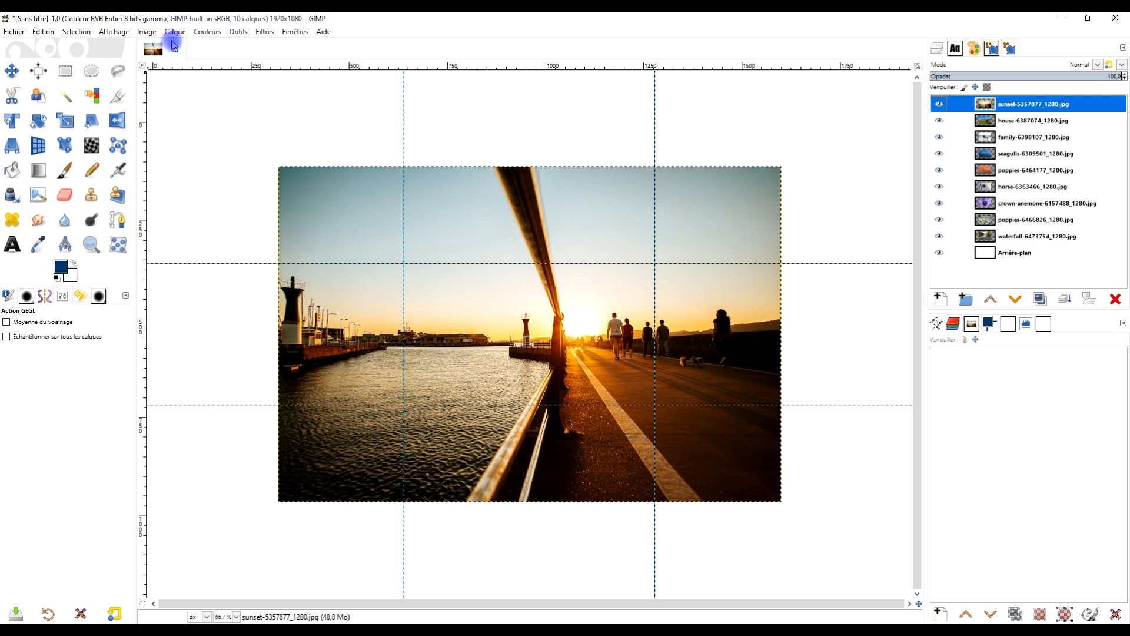
{"action": "left_click", "coordinate": [115, 32]}
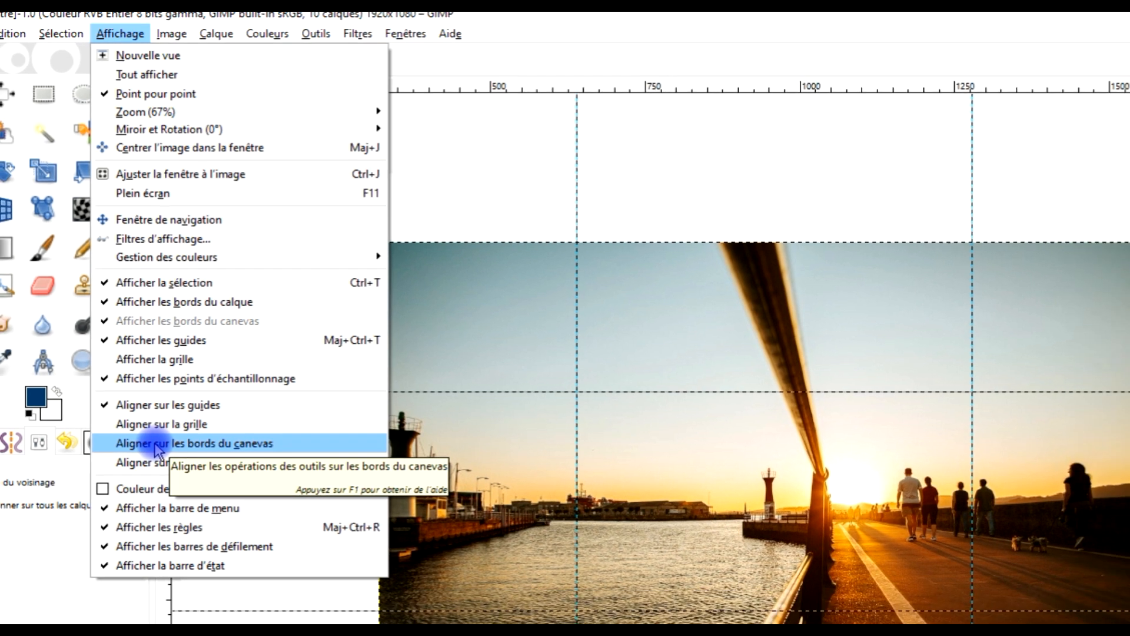
{"action": "left_click", "coordinate": [159, 469]}
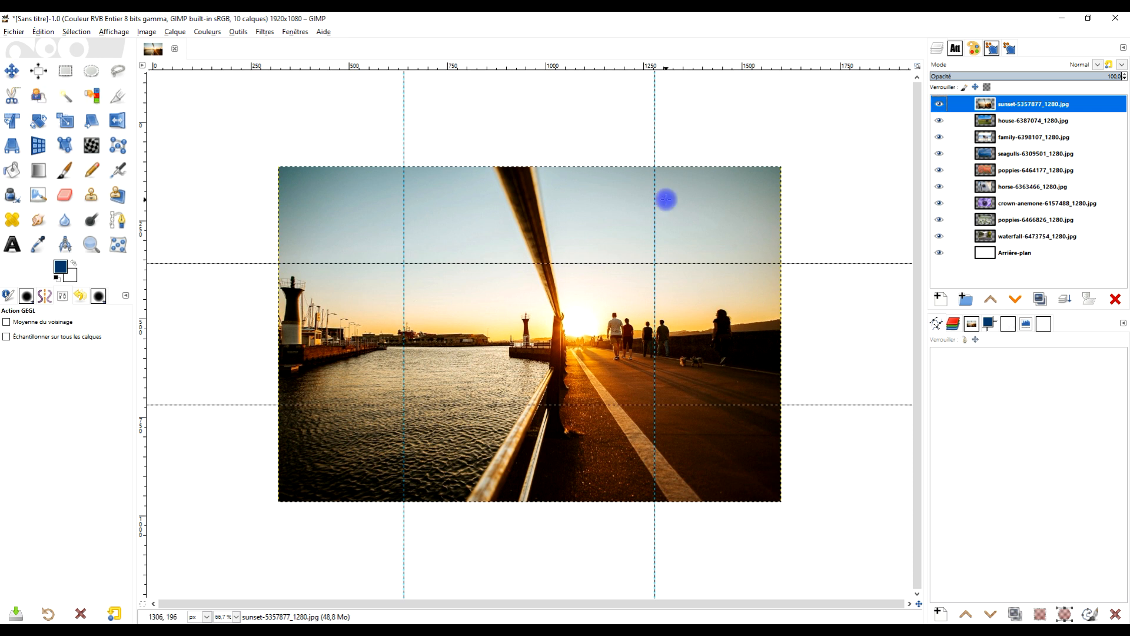
Set up the Scale tool with Cubique interpolation and the aspect ratio kept.
{"action": "left_click", "coordinate": [67, 122]}
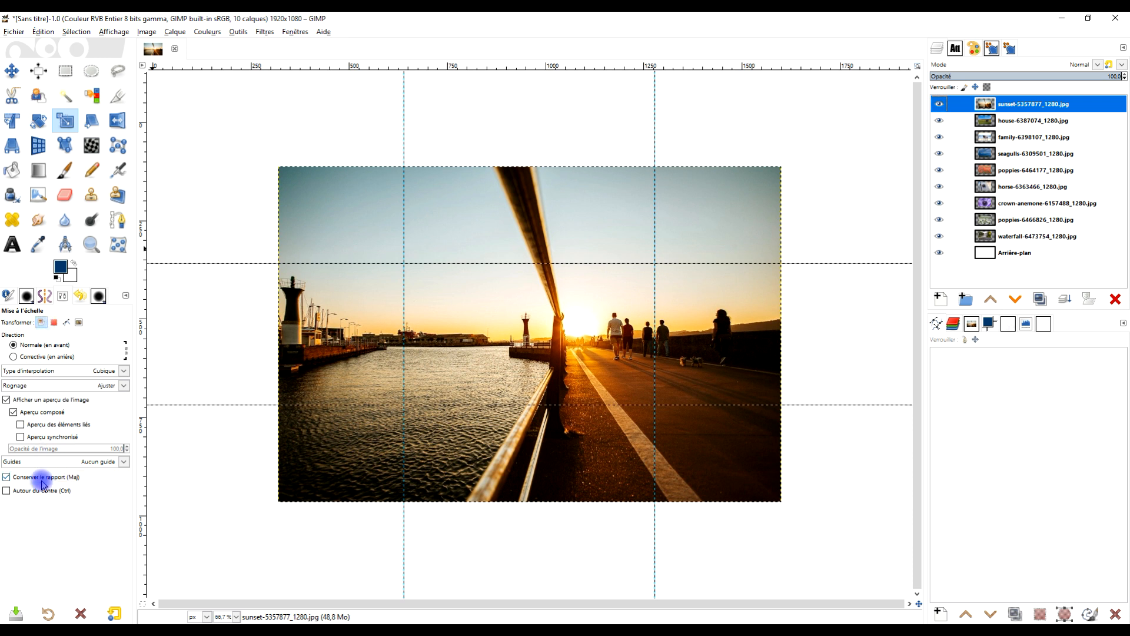
{"action": "left_click", "coordinate": [71, 372]}
{"action": "left_click", "coordinate": [58, 414]}
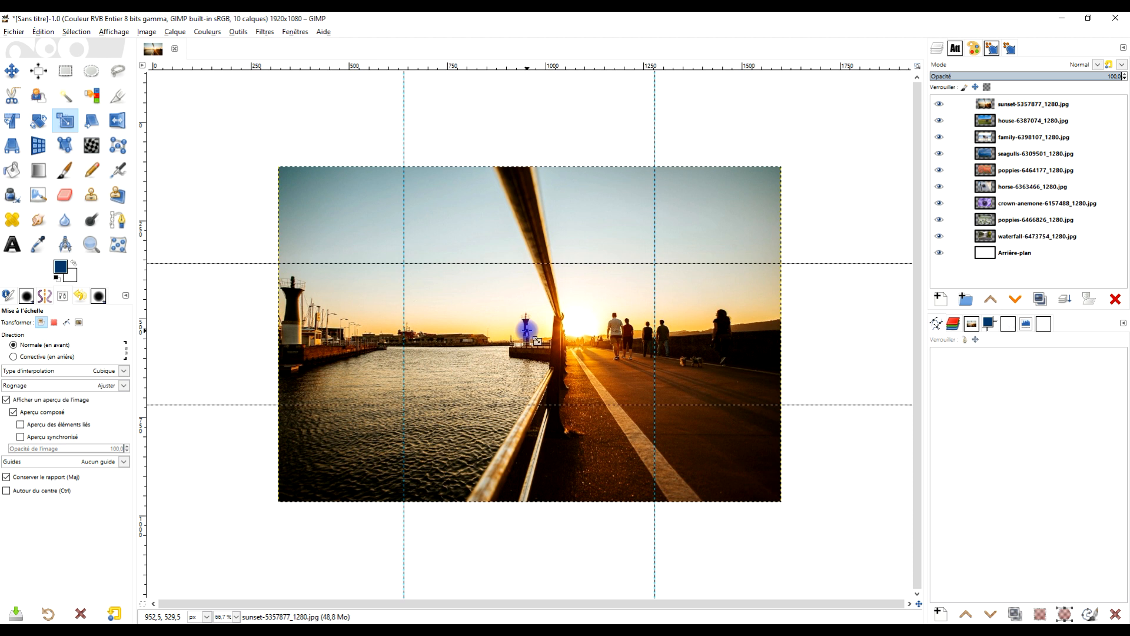
Align the sunset layer with the canvas's upper-left corner and scale it to about 536 × 357 px to fit the first grid row.
{"action": "left_click", "coordinate": [527, 329]}
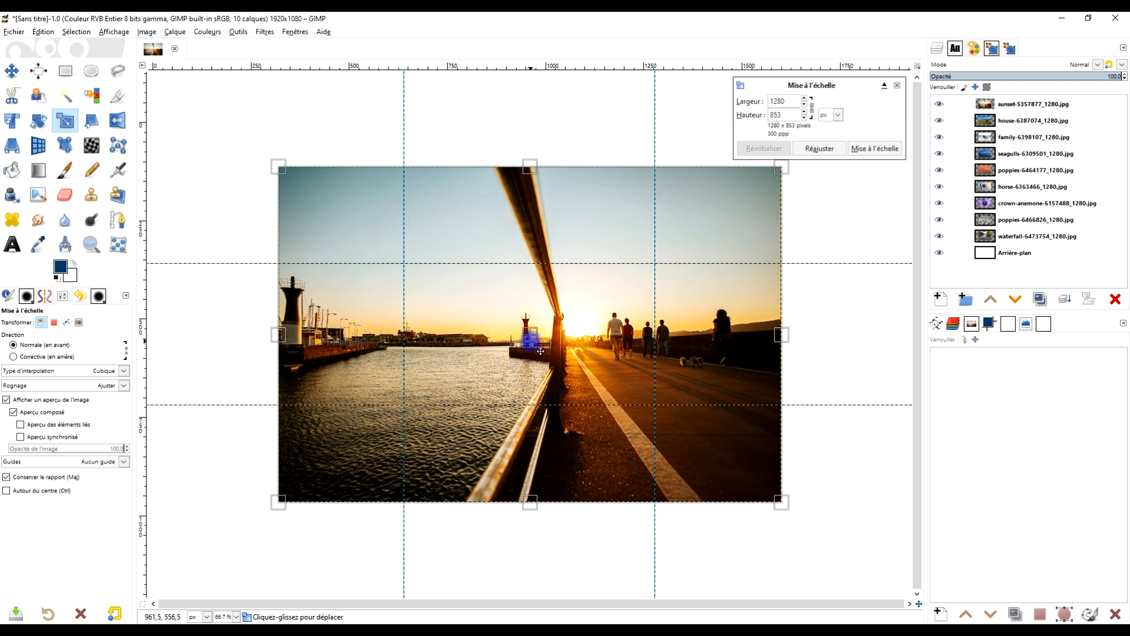
{"action": "left_click_drag", "start_coordinate": [540, 346], "coordinate": [418, 303]}
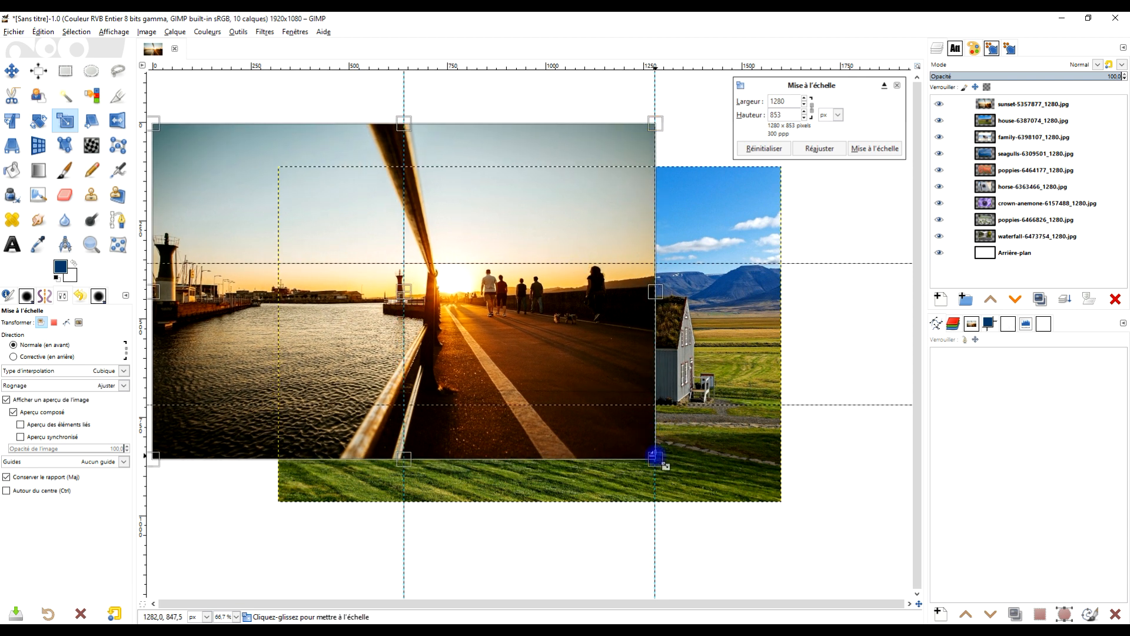
{"action": "left_click_drag", "start_coordinate": [655, 457], "coordinate": [361, 263]}
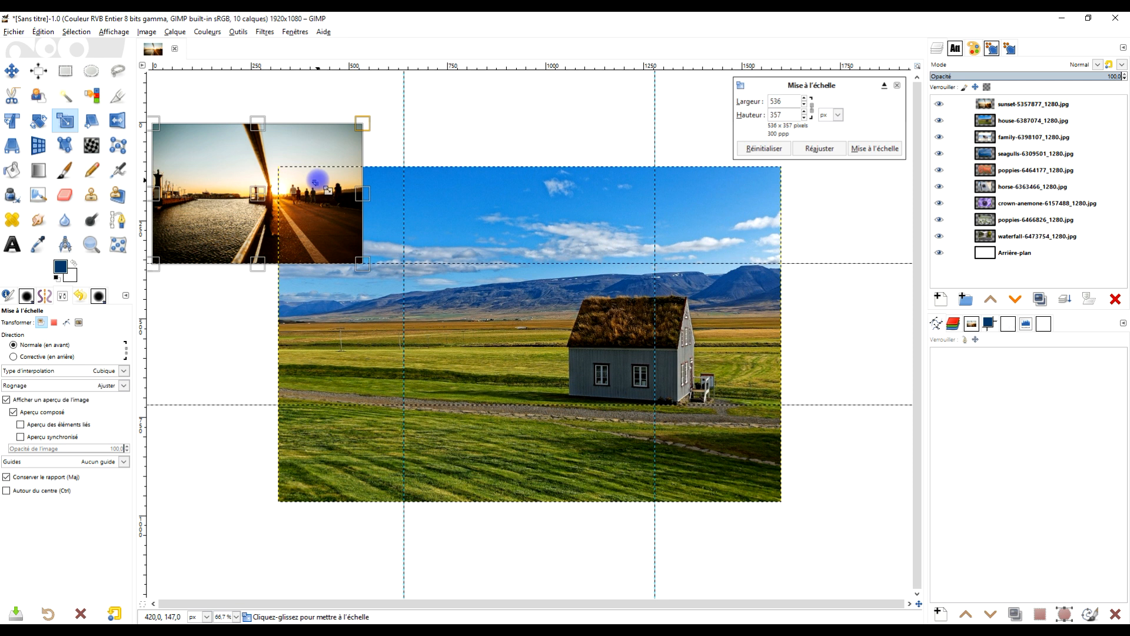
{"action": "mouse_move", "coordinate": [273, 203]}
{"action": "left_mouse_down"}
{"action": "mouse_move", "coordinate": [313, 202]}
{"action": "mouse_move", "coordinate": [274, 201]}
{"action": "left_mouse_up"}
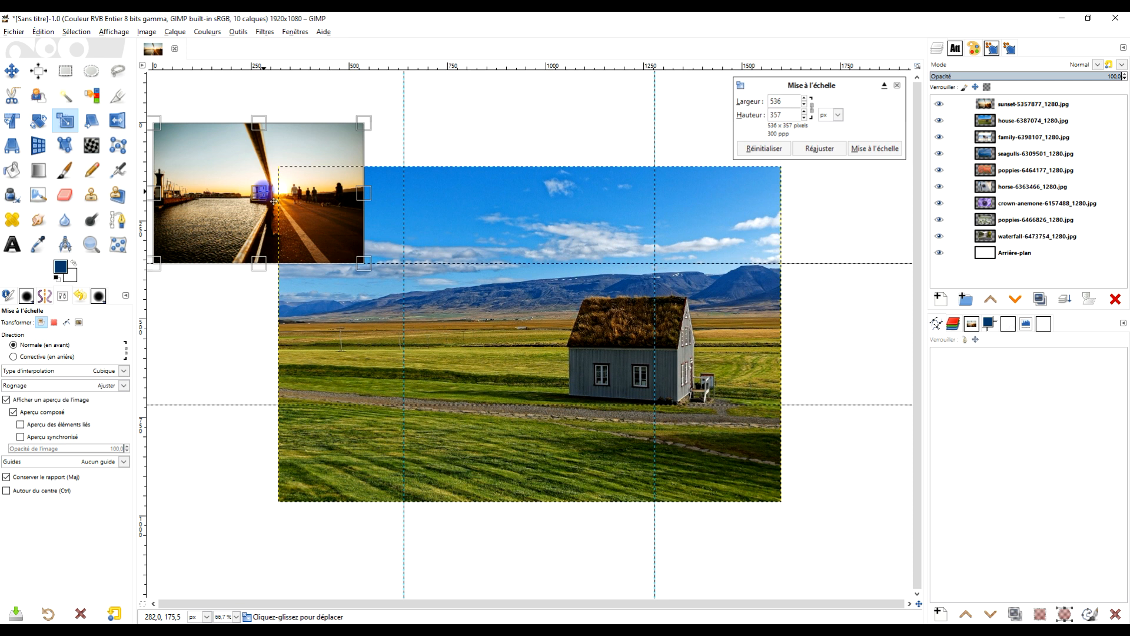
{"action": "left_click", "coordinate": [874, 148]}
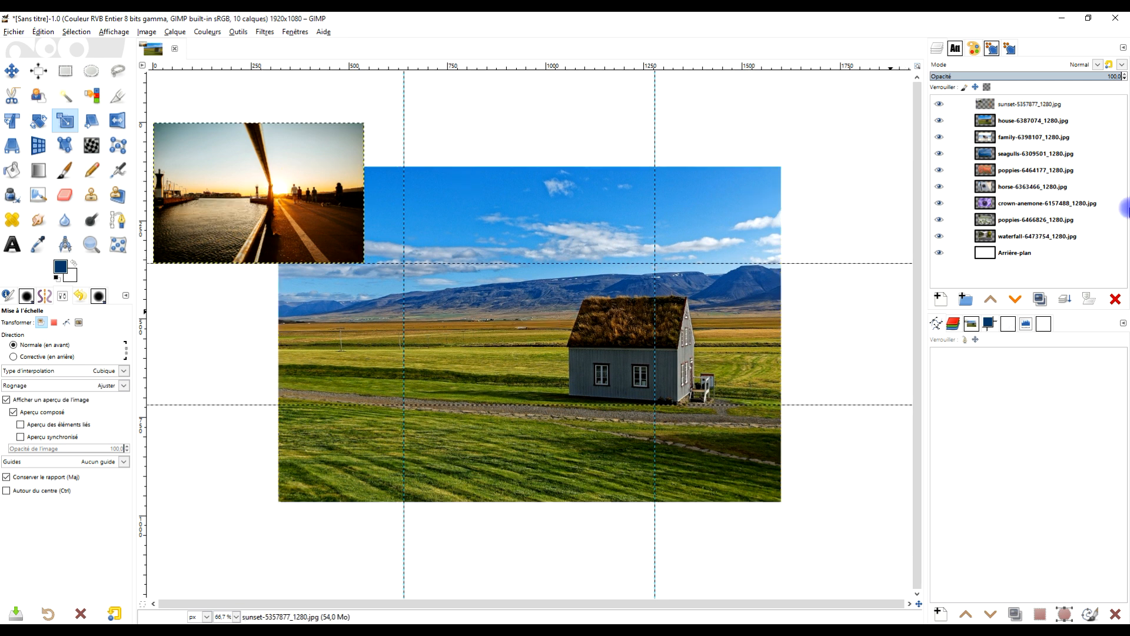
Scale the house layer to about 536 × 357 px in the lower-left grid cell, against the canvas corner.
{"action": "left_click", "coordinate": [1011, 118]}
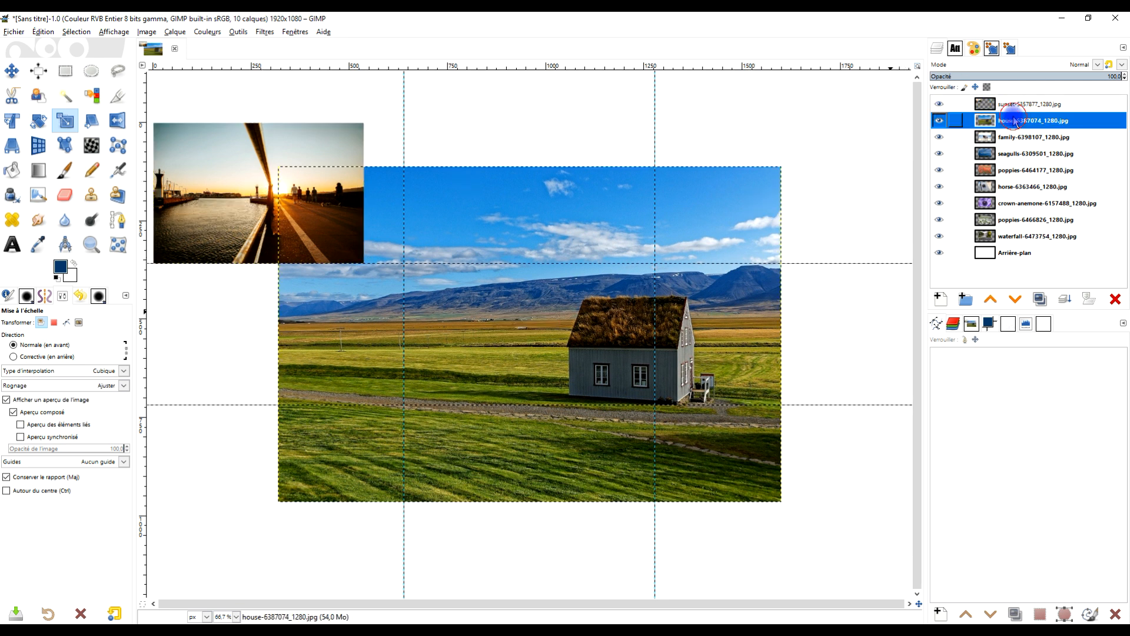
{"action": "left_click", "coordinate": [542, 304]}
{"action": "left_click_drag", "start_coordinate": [782, 169], "coordinate": [272, 486]}
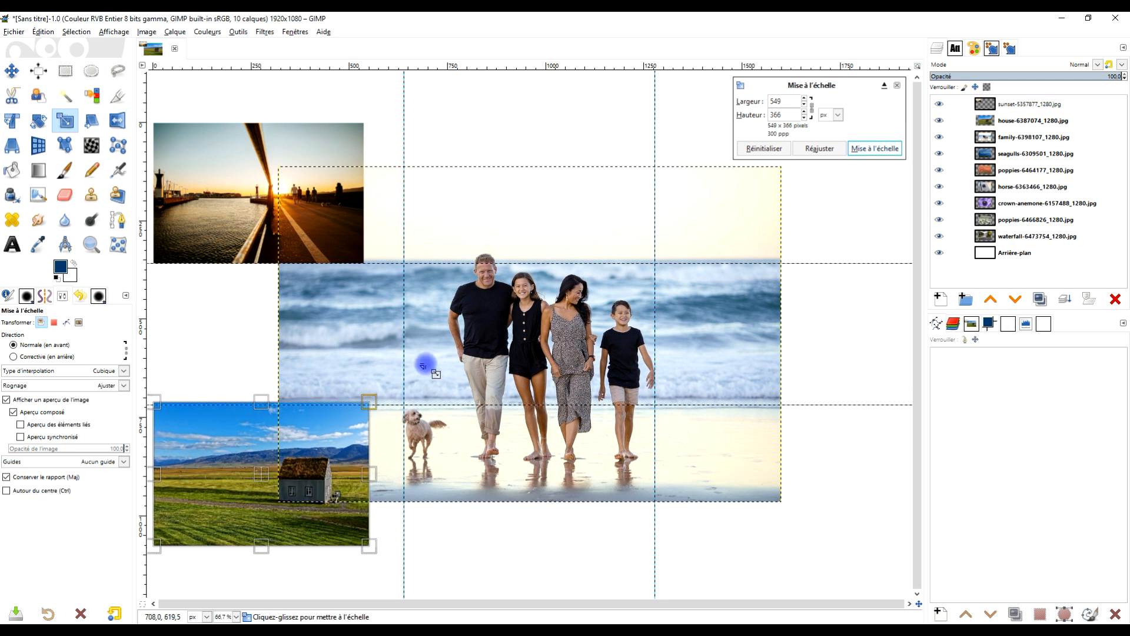
{"action": "mouse_move", "coordinate": [368, 401]}
{"action": "left_mouse_down"}
{"action": "mouse_move", "coordinate": [378, 390]}
{"action": "mouse_move", "coordinate": [366, 403]}
{"action": "left_mouse_up"}
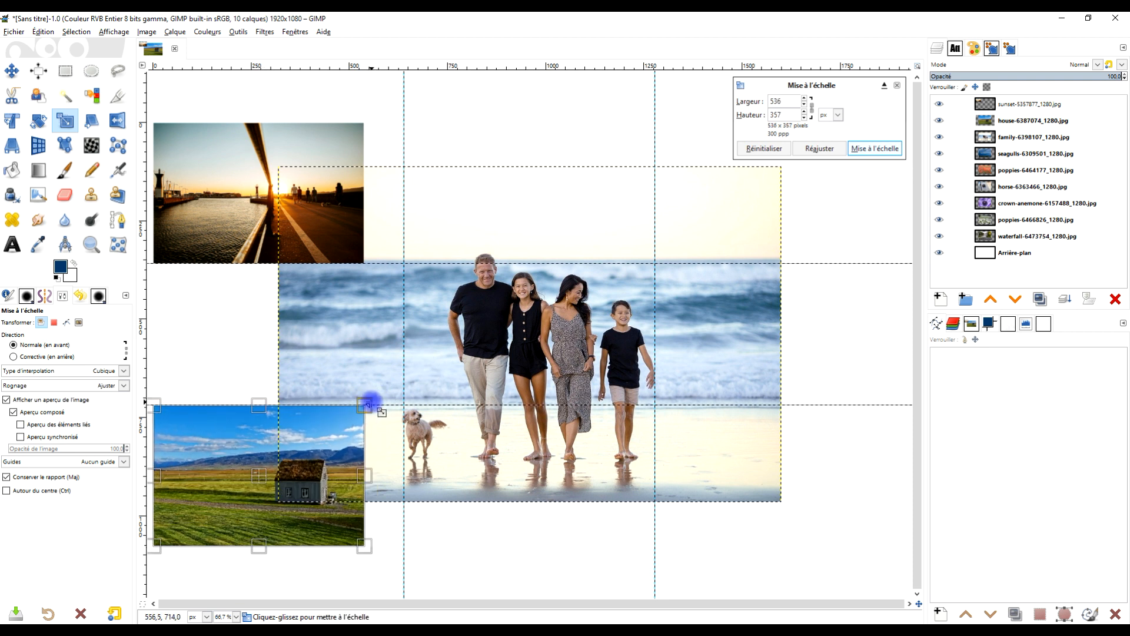
{"action": "left_click", "coordinate": [860, 151]}
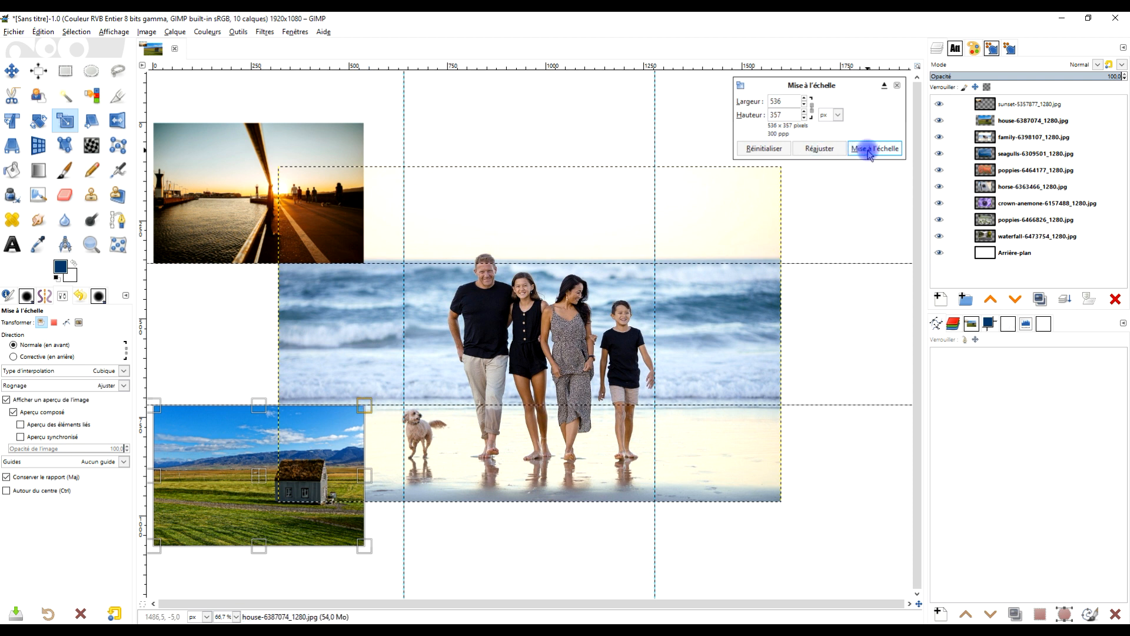
Scale the family layer to about 537 × 358 px in the centre grid cell, against its left guide.
{"action": "left_click", "coordinate": [1066, 143]}
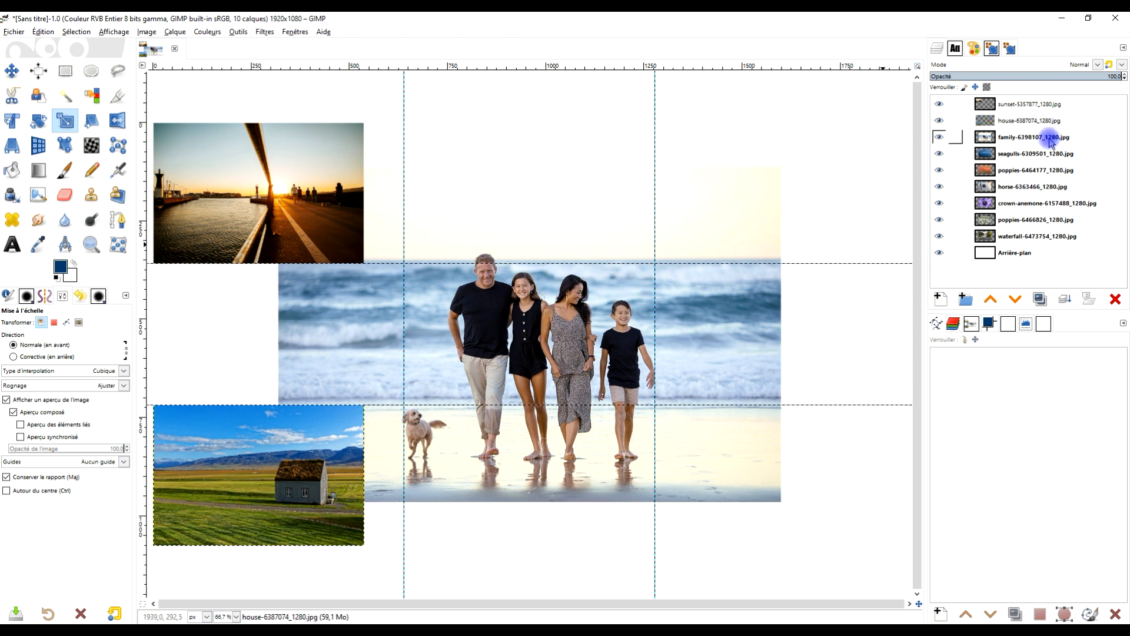
{"action": "left_click", "coordinate": [353, 258]}
{"action": "left_click", "coordinate": [498, 316]}
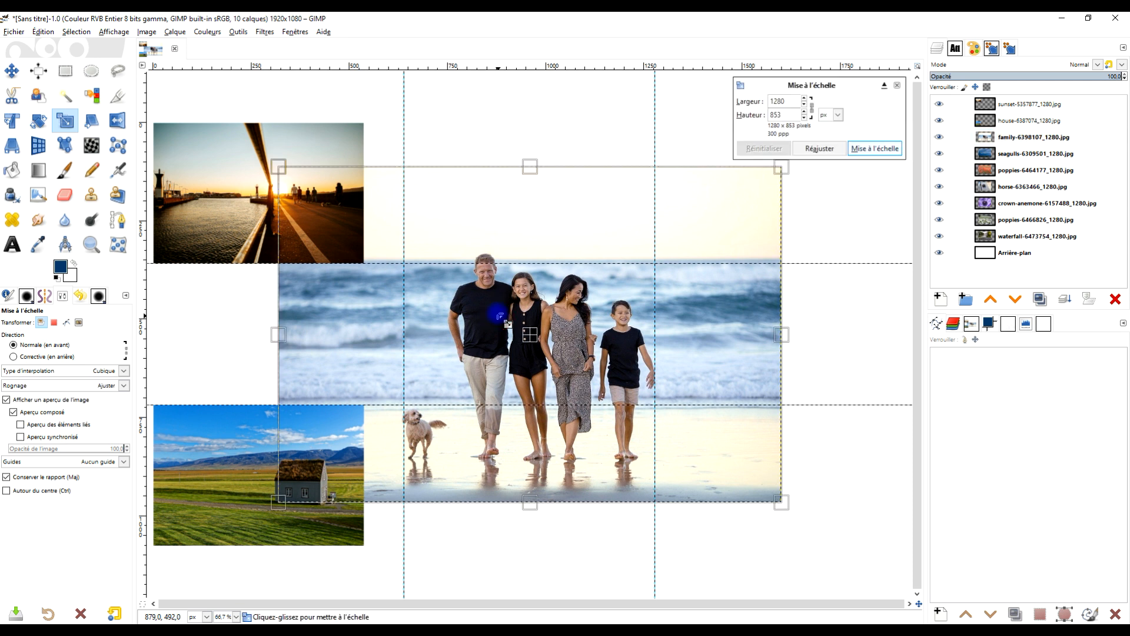
{"action": "left_click_drag", "start_coordinate": [279, 168], "coordinate": [424, 263]}
{"action": "left_click", "coordinate": [625, 412]}
{"action": "mouse_move", "coordinate": [611, 394]}
{"action": "left_mouse_down"}
{"action": "mouse_move", "coordinate": [575, 388]}
{"action": "mouse_move", "coordinate": [590, 395]}
{"action": "left_mouse_up"}
{"action": "left_click_drag", "start_coordinate": [765, 505], "coordinate": [629, 395]}
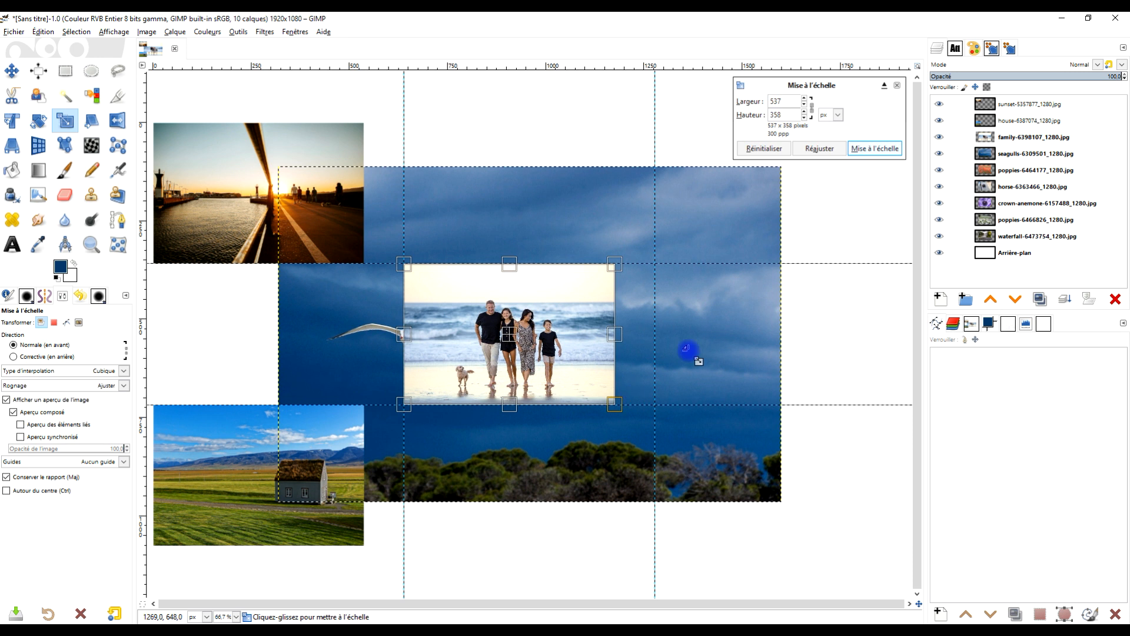
{"action": "left_click", "coordinate": [884, 149]}
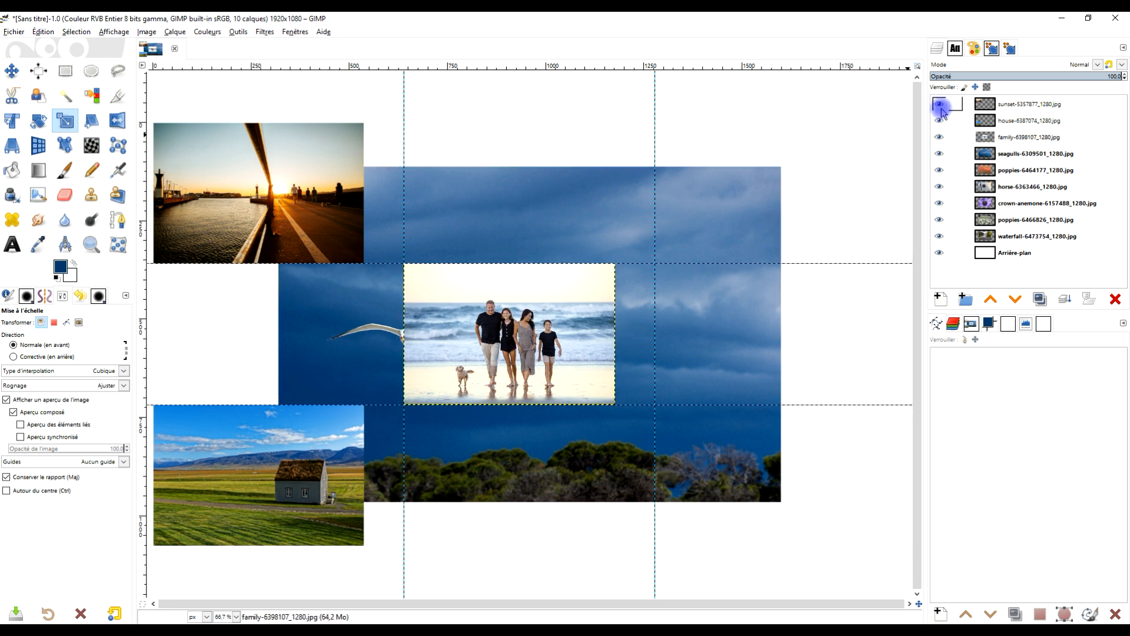
Move the seagulls layer to the upper-right grid cell and scale it to about 533 × 355 px, fitting the row height.
{"action": "left_click", "coordinate": [1043, 155]}
{"action": "left_click", "coordinate": [729, 342]}
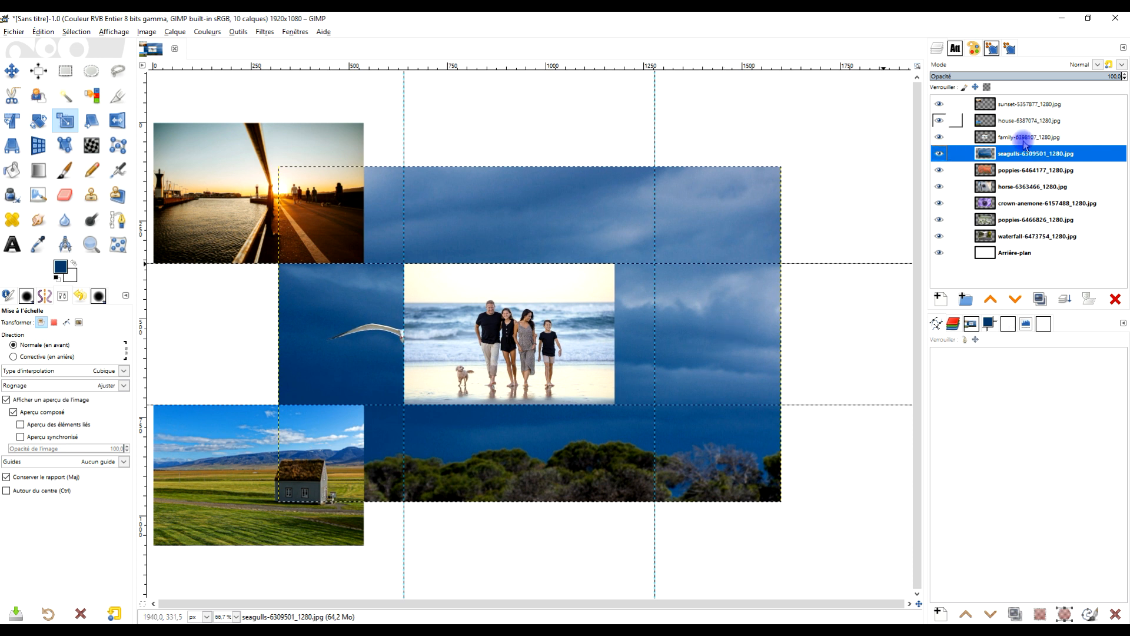
{"action": "left_click", "coordinate": [722, 336]}
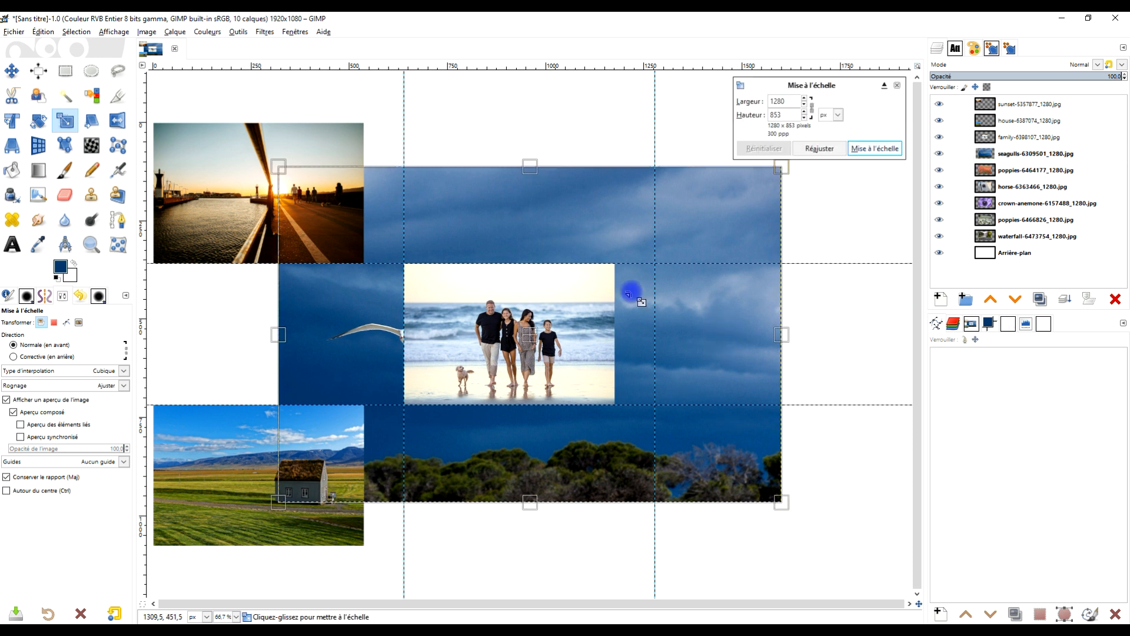
{"action": "left_click_drag", "start_coordinate": [541, 347], "coordinate": [659, 303]}
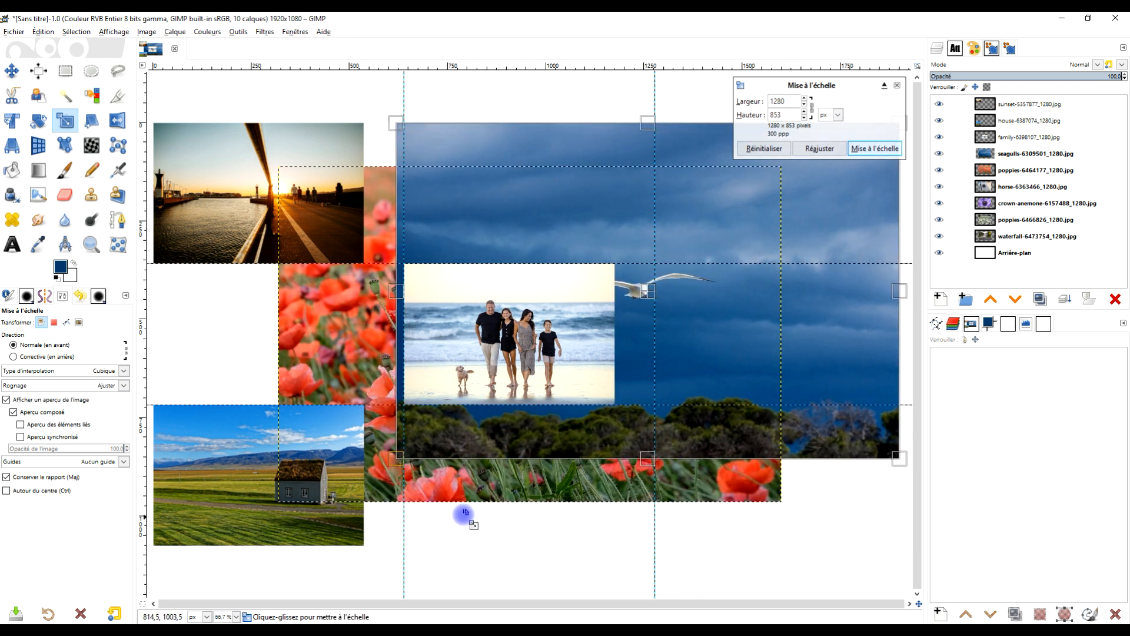
{"action": "left_click_drag", "start_coordinate": [404, 463], "coordinate": [689, 258]}
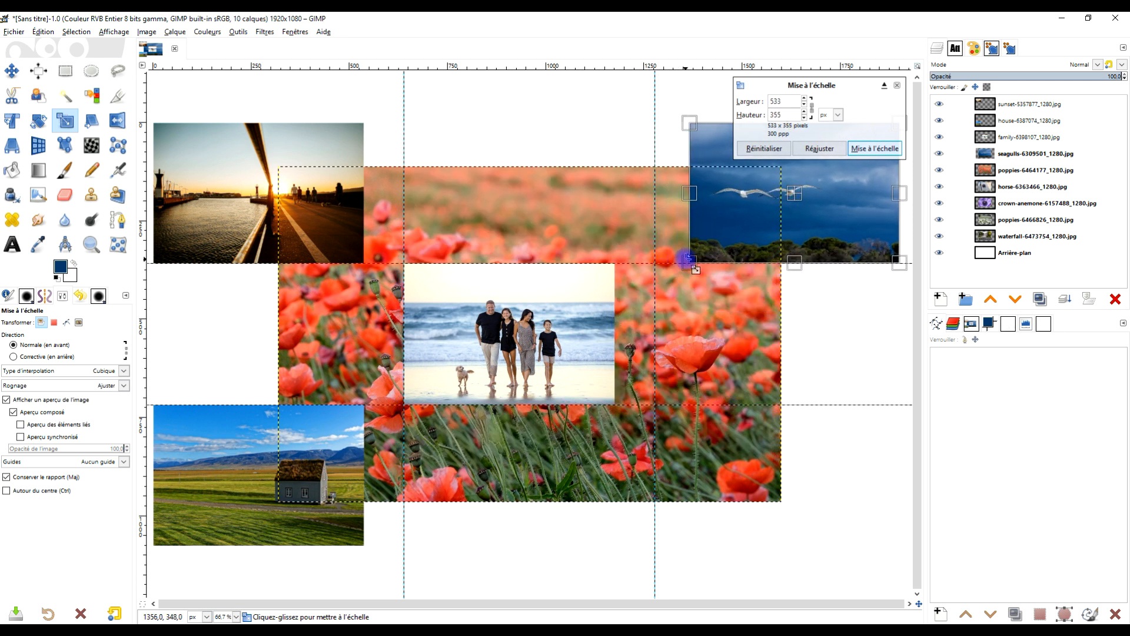
{"action": "left_click", "coordinate": [875, 148]}
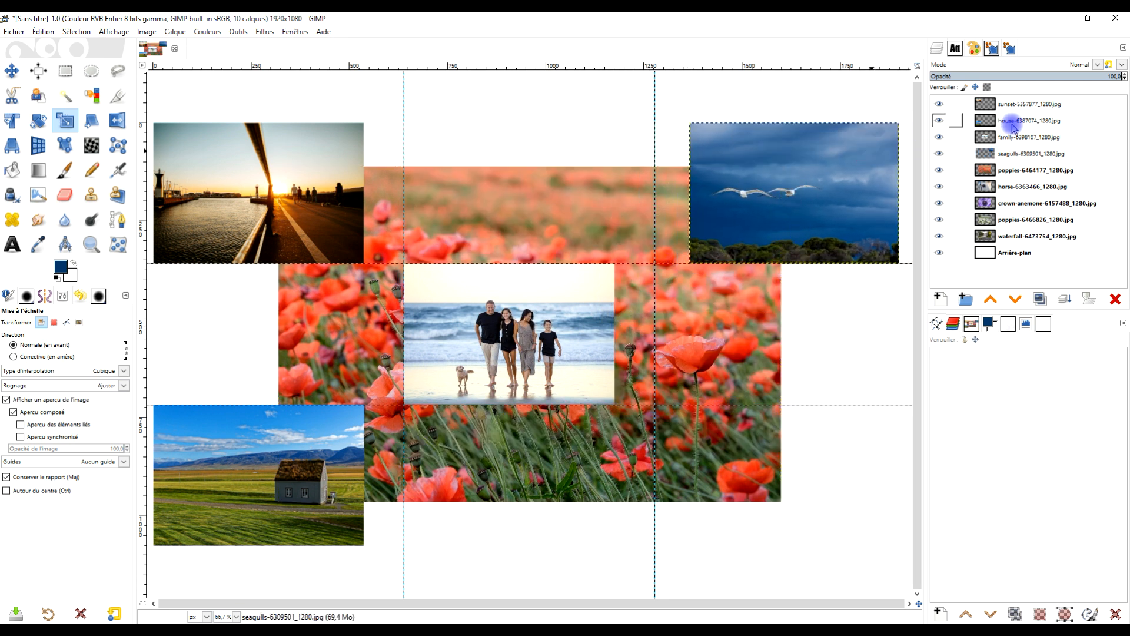
Scale the poppies-6464177 layer to about 545 × 363 px in the lower-right grid cell, aligned with the cell's left guide.
{"action": "left_click", "coordinate": [1017, 177]}
{"action": "left_click", "coordinate": [719, 339]}
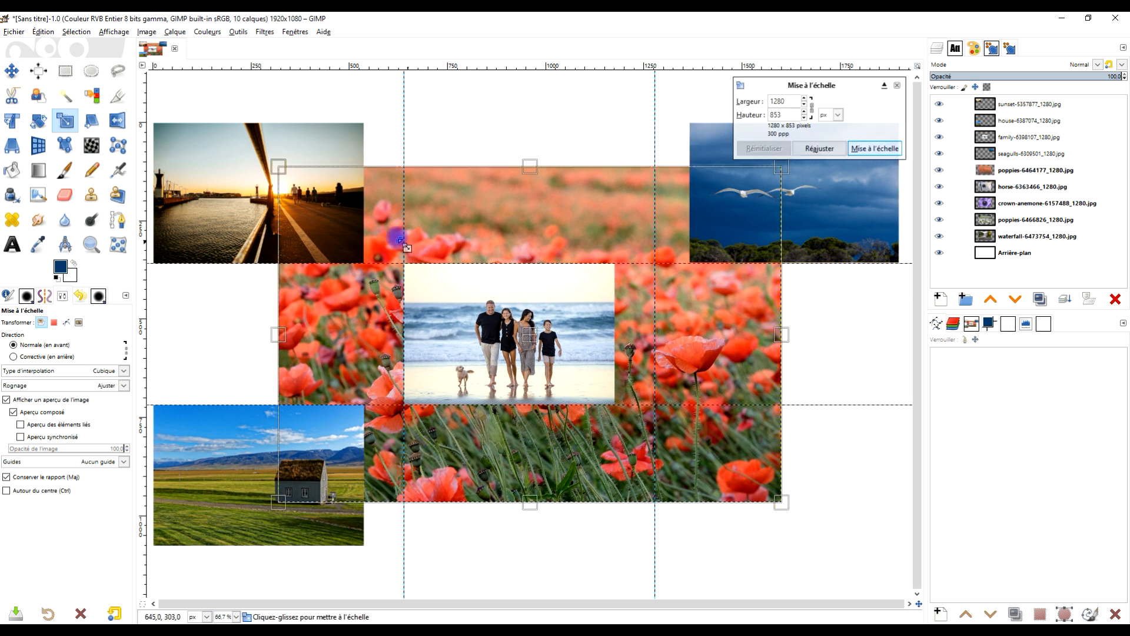
{"action": "left_click_drag", "start_coordinate": [538, 352], "coordinate": [660, 398]}
{"action": "left_click_drag", "start_coordinate": [396, 194], "coordinate": [707, 383]}
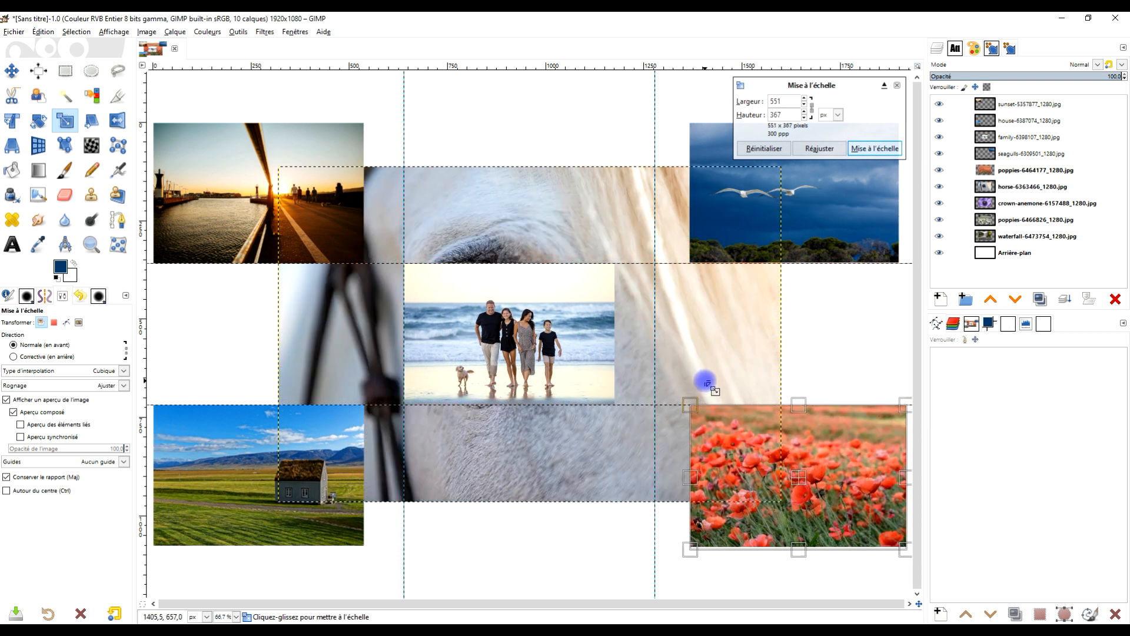
{"action": "left_click_drag", "start_coordinate": [805, 498], "coordinate": [773, 490]}
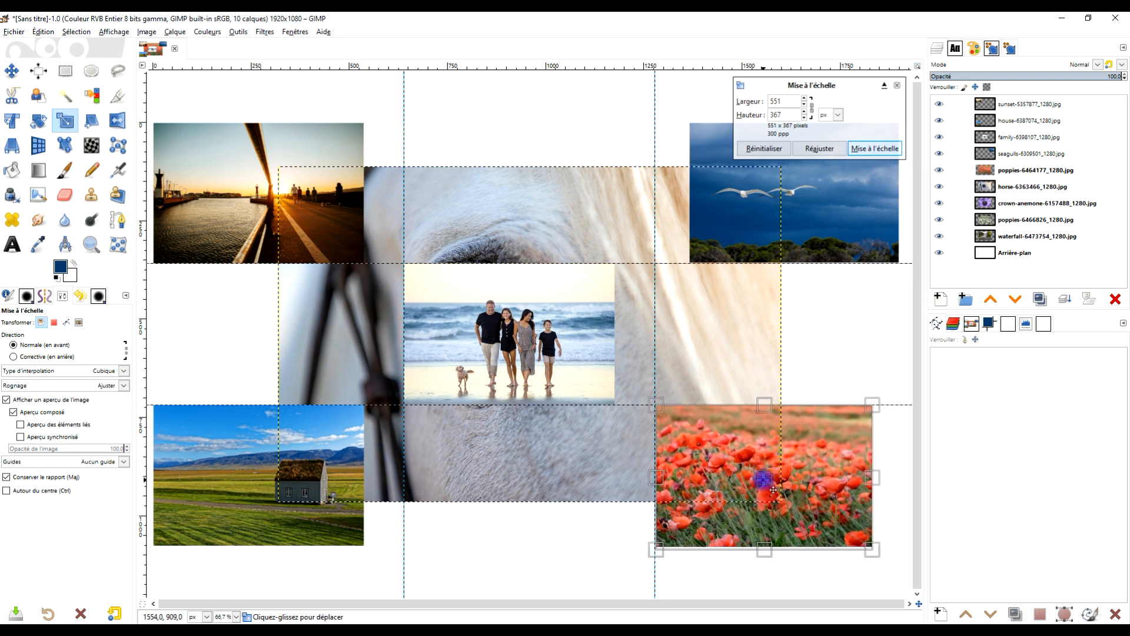
{"action": "left_click_drag", "start_coordinate": [872, 550], "coordinate": [870, 545]}
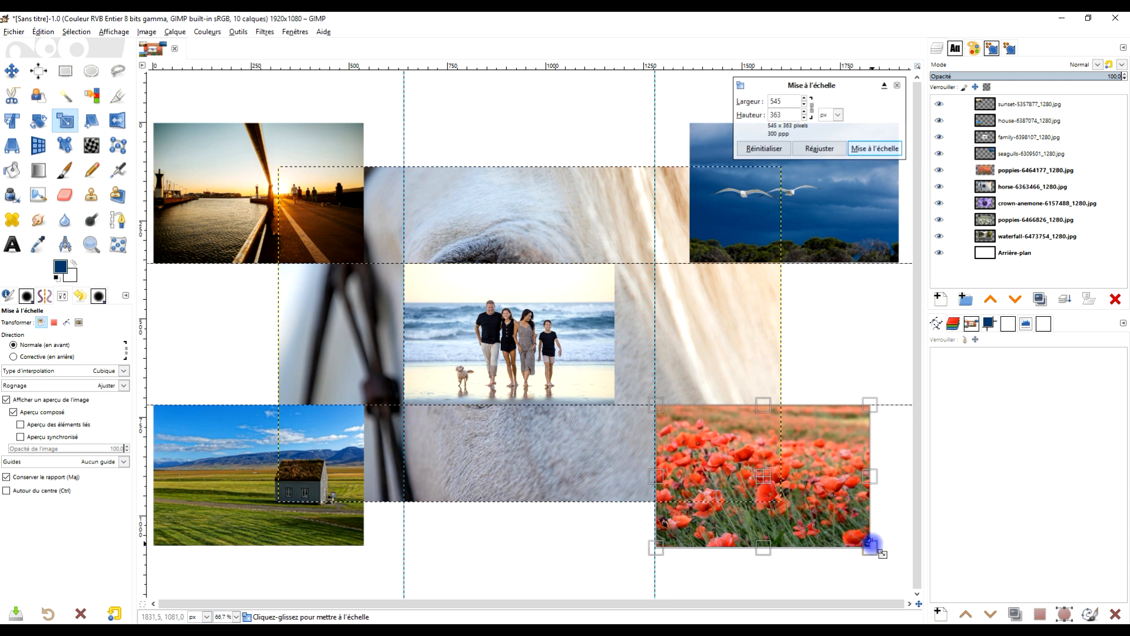
{"action": "left_click", "coordinate": [875, 149]}
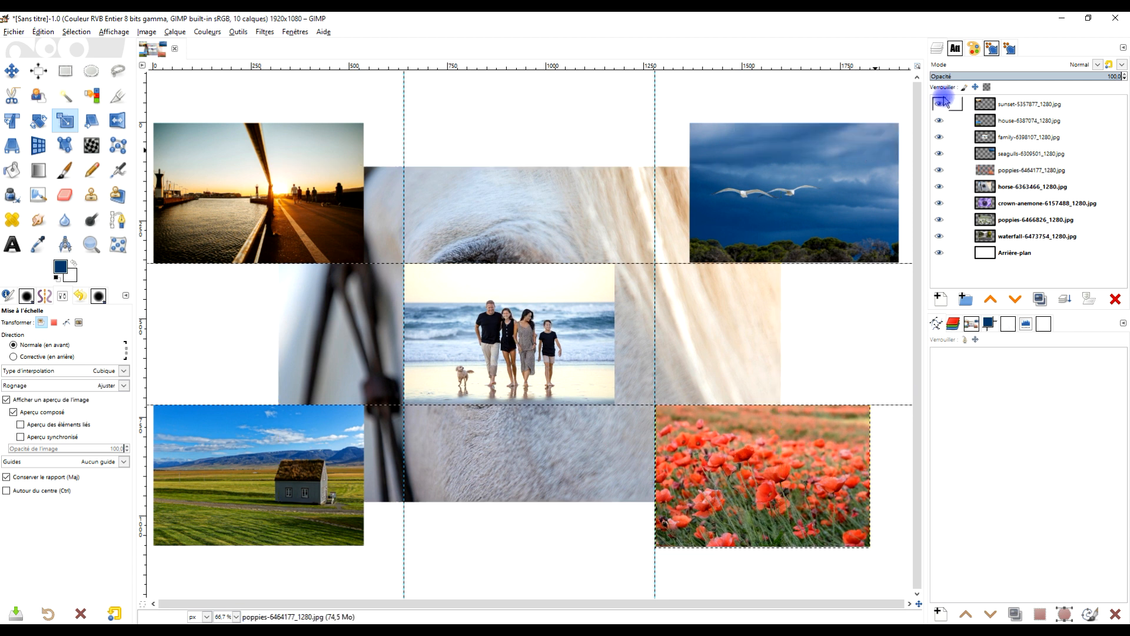
Move the horse layer to the upper-middle grid cell and scale it to about 536 × 357 px from the cell's left guide.
{"action": "left_click", "coordinate": [1006, 187]}
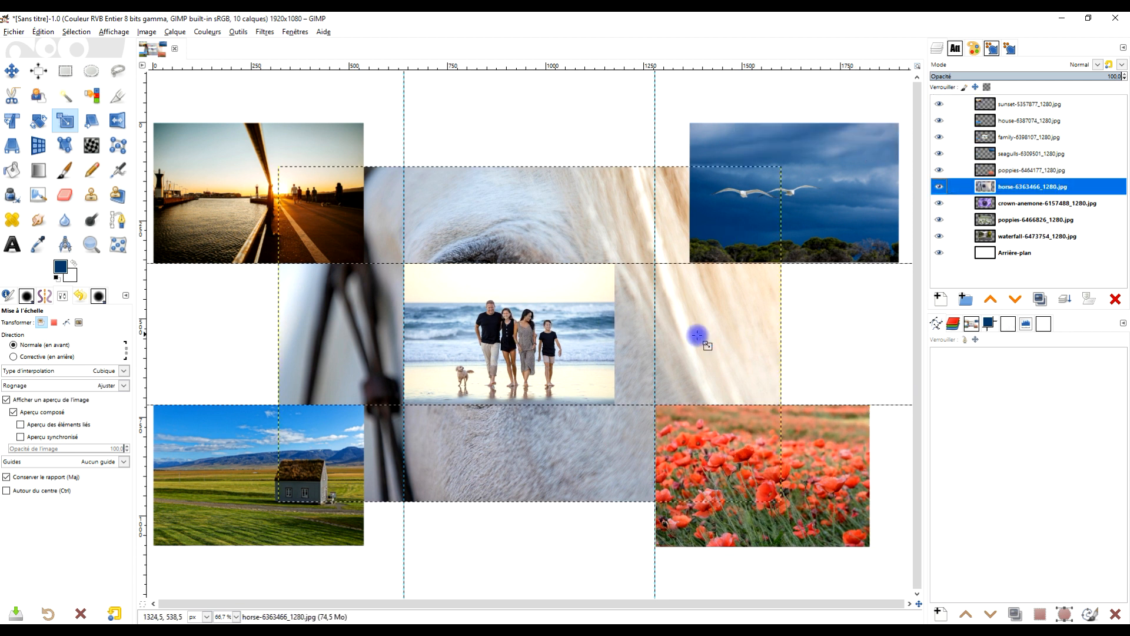
{"action": "left_click", "coordinate": [723, 334]}
{"action": "left_click_drag", "start_coordinate": [515, 339], "coordinate": [662, 299]}
{"action": "scroll", "coordinate": [585, 378], "scroll_direction": "right", "scroll_amount": 5}
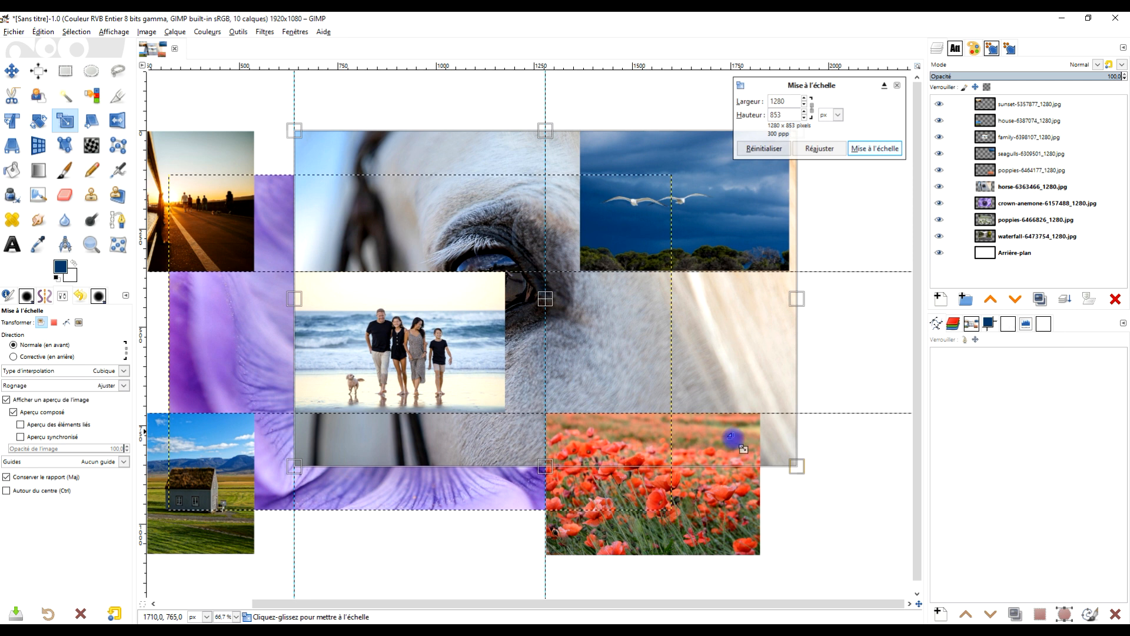
{"action": "left_click_drag", "start_coordinate": [803, 469], "coordinate": [517, 261]}
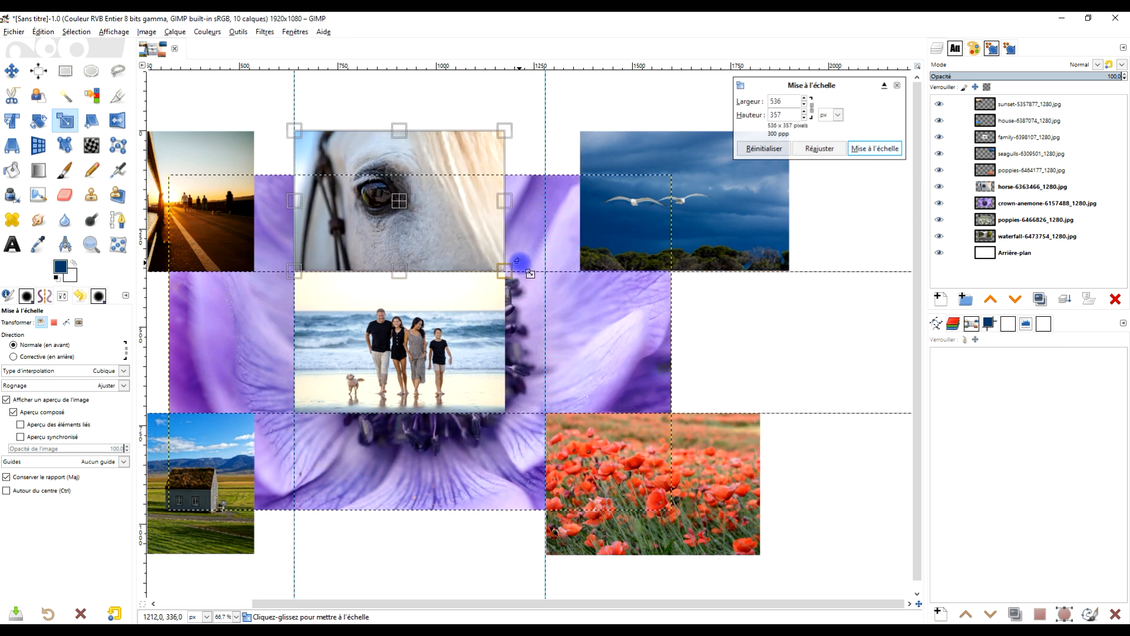
{"action": "left_click", "coordinate": [874, 148]}
Move the crown-anemone layer to the lower-middle grid cell and scale it to about 535 × 357 px from the cell's left guide.
{"action": "scroll", "coordinate": [473, 419], "scroll_direction": "down", "scroll_amount": 2}
{"action": "scroll", "coordinate": [474, 419], "scroll_direction": "left", "scroll_amount": 4}
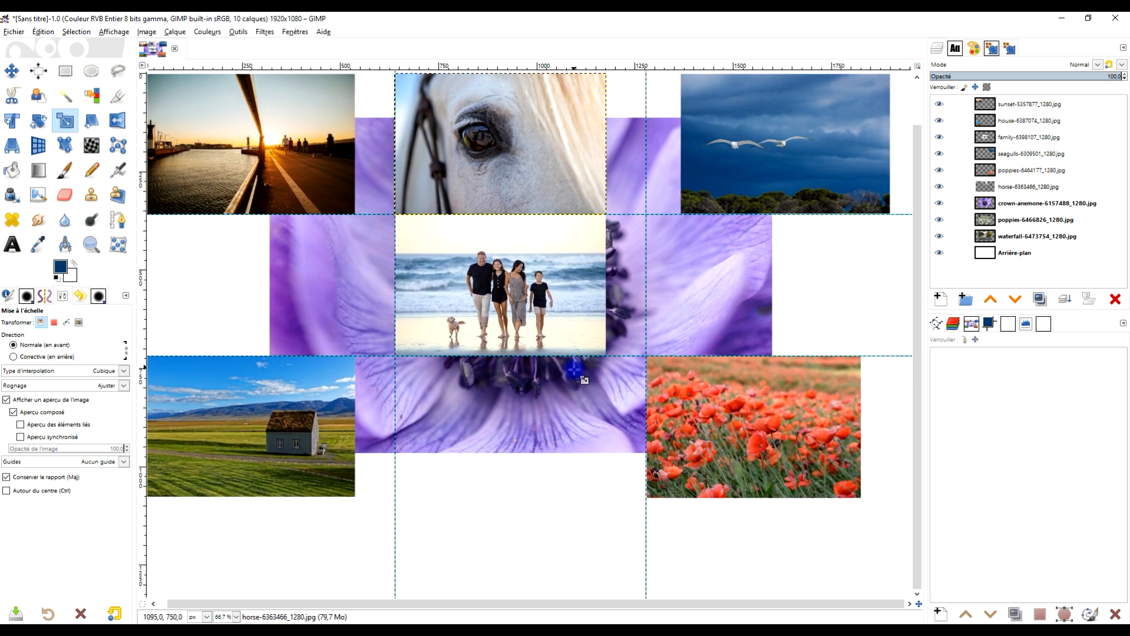
{"action": "left_click", "coordinate": [1035, 204]}
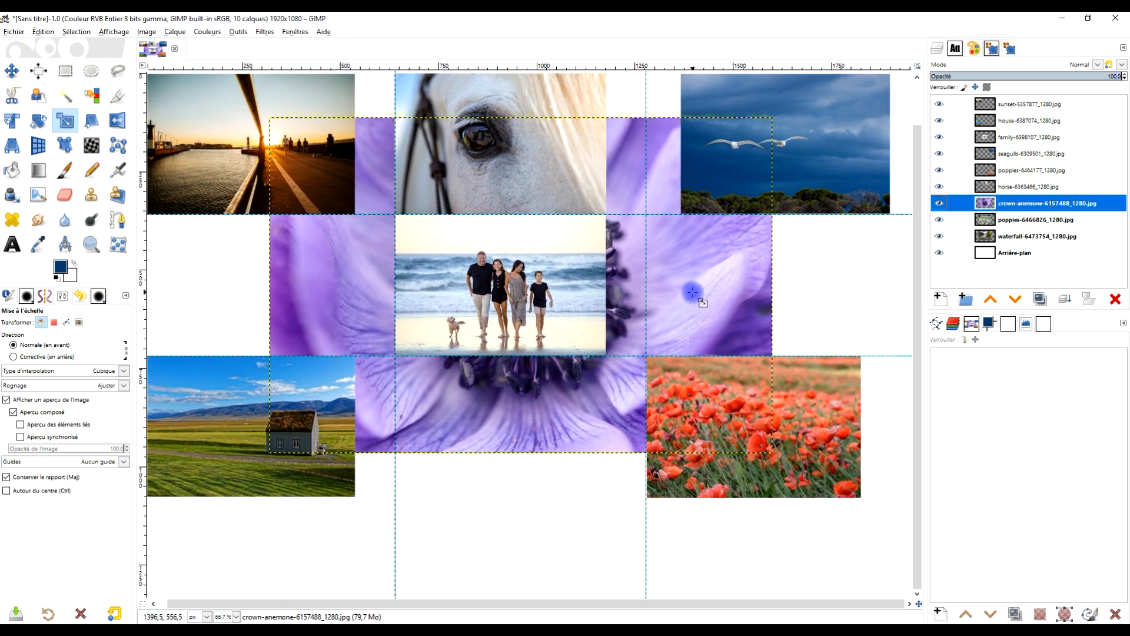
{"action": "left_click", "coordinate": [692, 292]}
{"action": "left_click_drag", "start_coordinate": [522, 288], "coordinate": [659, 340]}
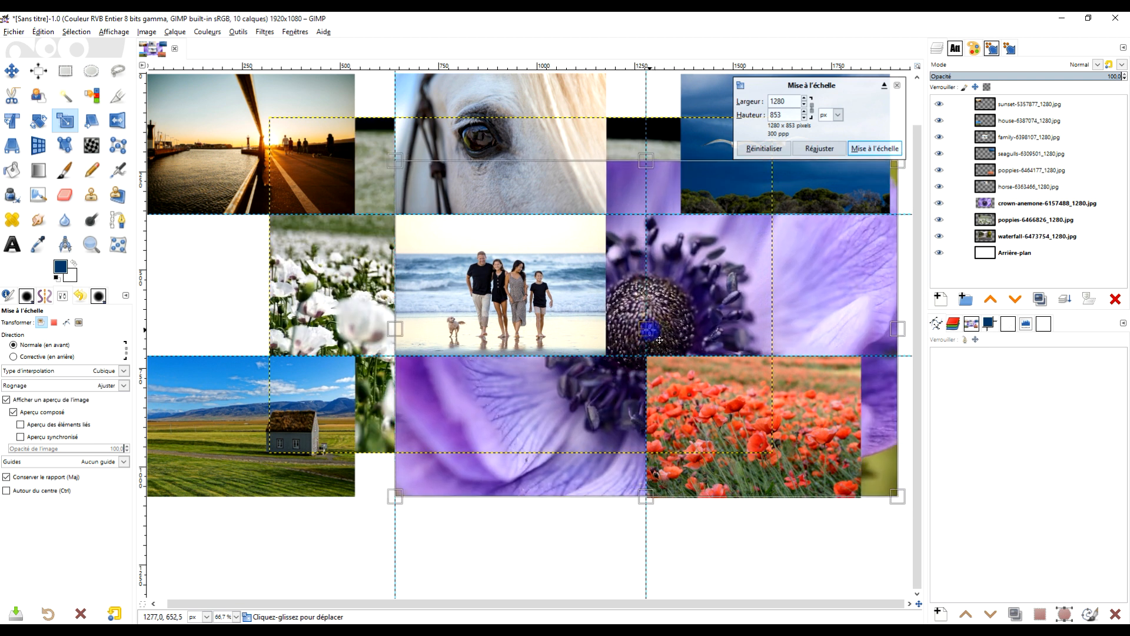
{"action": "left_click_drag", "start_coordinate": [733, 368], "coordinate": [616, 405]}
{"action": "left_click_drag", "start_coordinate": [783, 201], "coordinate": [466, 357]}
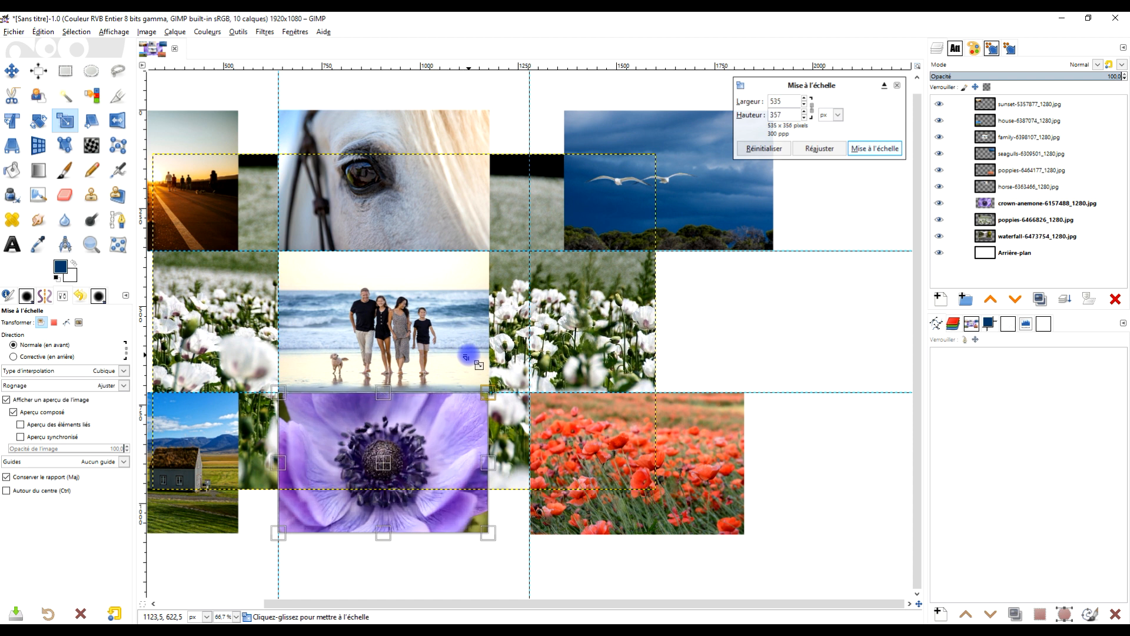
{"action": "left_click", "coordinate": [861, 149]}
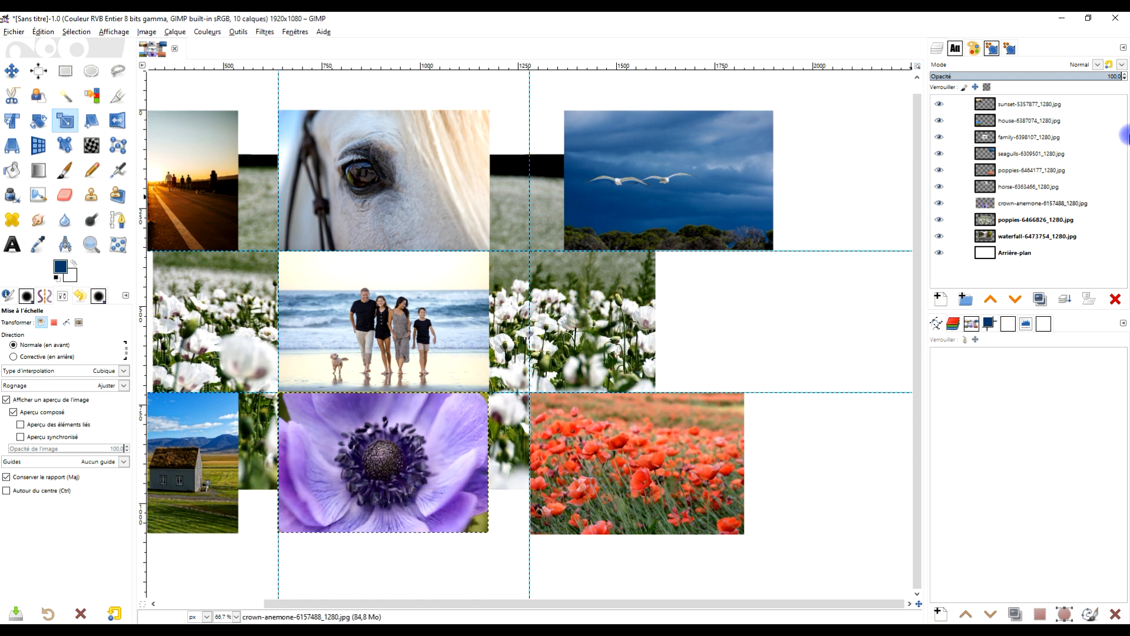
Move the poppies-6466826 layer to the middle-right grid cell and scale it to about 533 × 355 px against the canvas's right edge.
{"action": "left_click", "coordinate": [1041, 220]}
{"action": "left_click", "coordinate": [582, 318]}
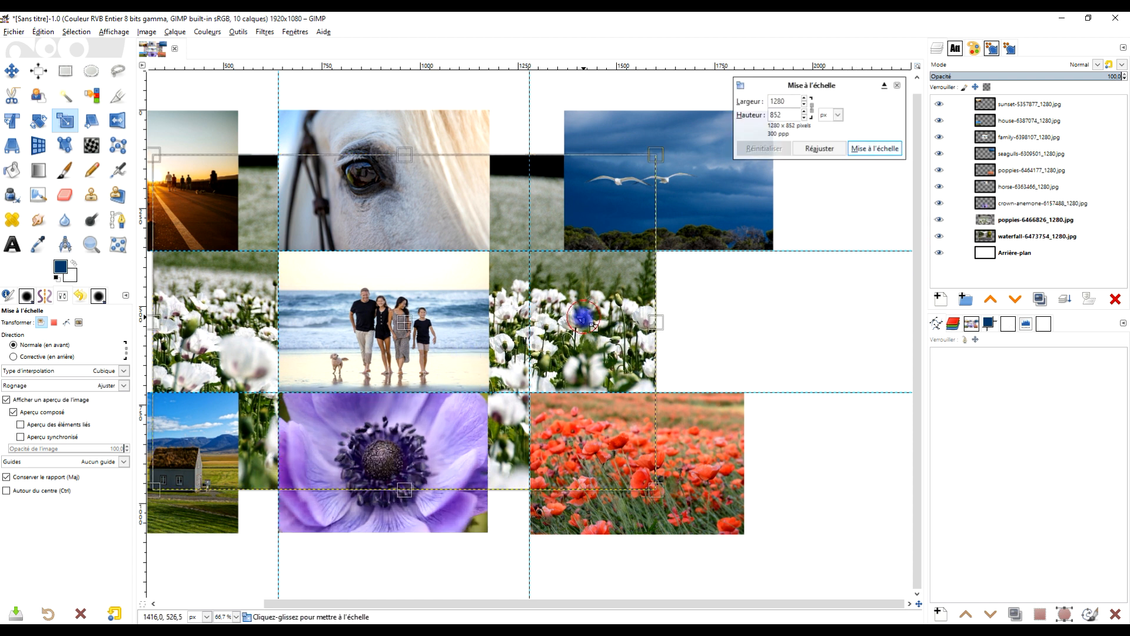
{"action": "left_click_drag", "start_coordinate": [448, 339], "coordinate": [646, 436]}
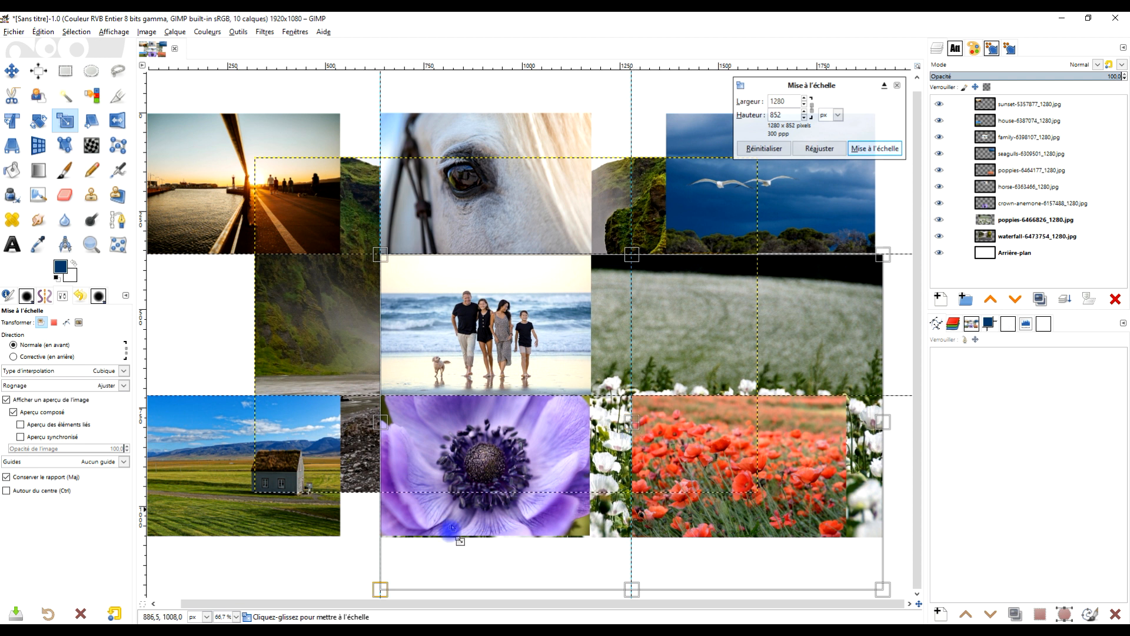
{"action": "left_click_drag", "start_coordinate": [379, 590], "coordinate": [636, 347]}
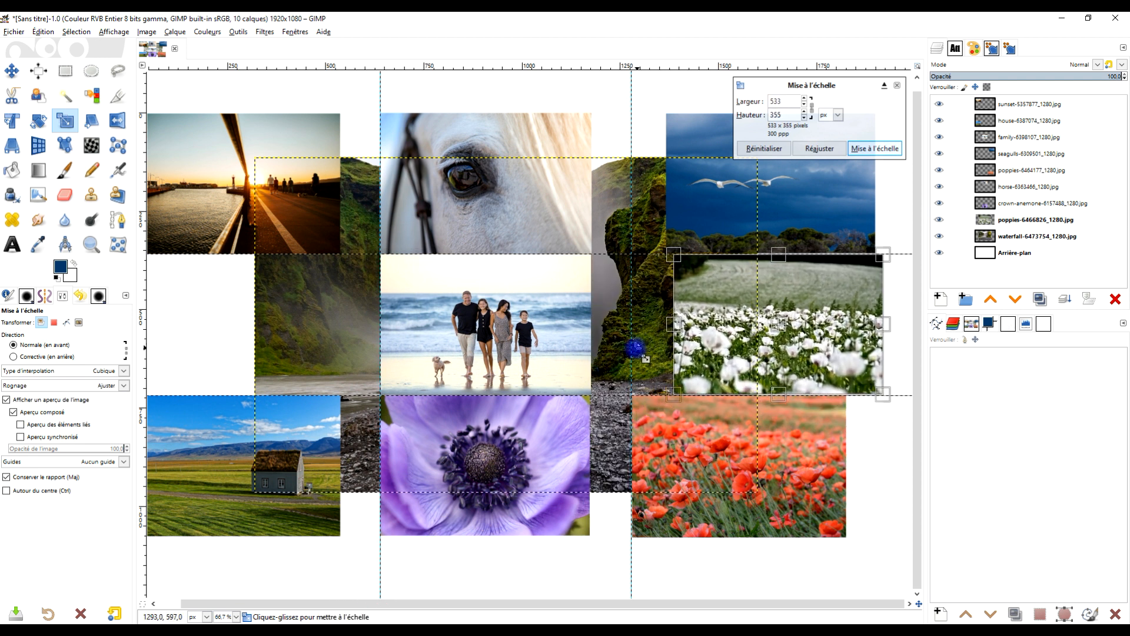
{"action": "left_click", "coordinate": [881, 147]}
Move the waterfall layer to the middle-left grid cell and scale it to about 539 × 359 px, fitting the row height.
{"action": "left_click", "coordinate": [1034, 238]}
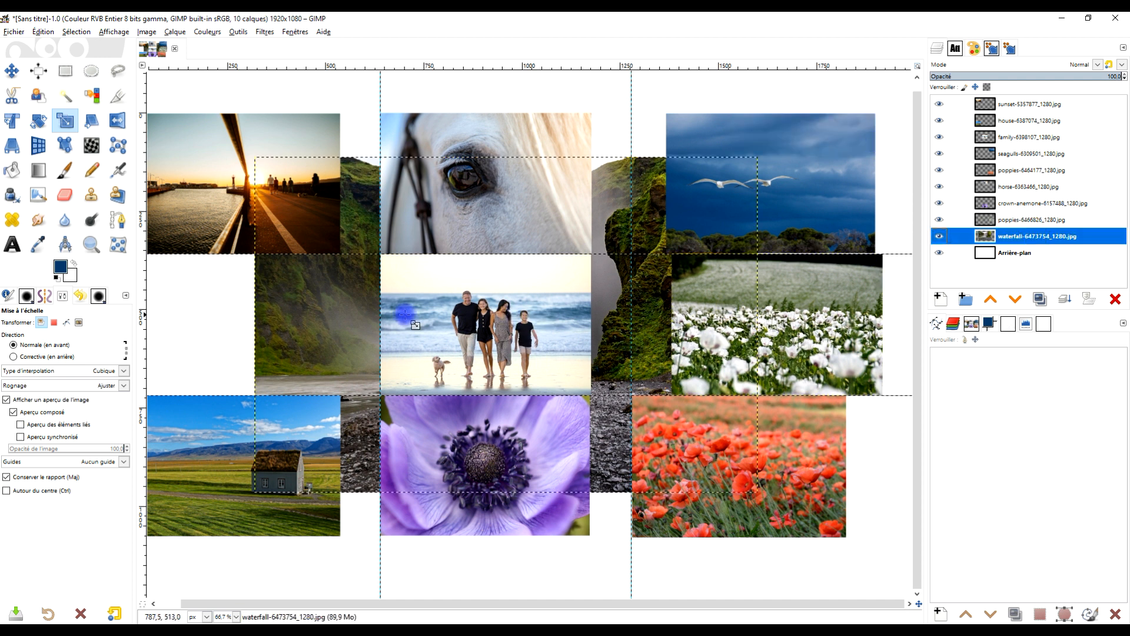
{"action": "left_click", "coordinate": [332, 318]}
{"action": "scroll", "coordinate": [353, 327], "scroll_direction": "left", "scroll_amount": 4}
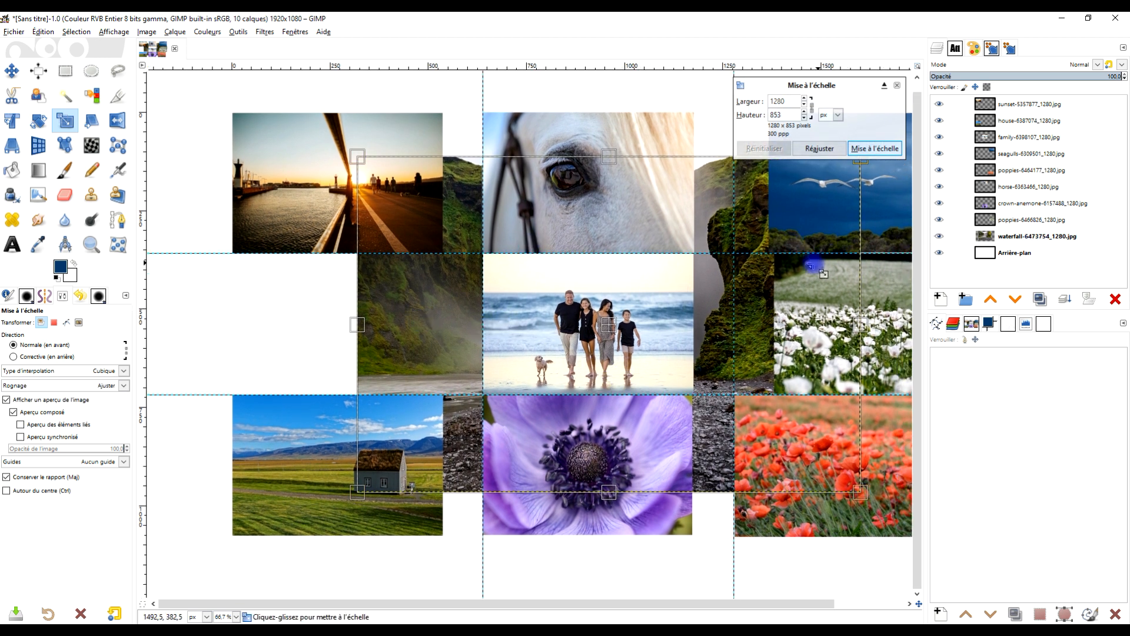
{"action": "scroll", "coordinate": [802, 298], "scroll_direction": "up", "scroll_amount": 2}
{"action": "scroll", "coordinate": [677, 330], "scroll_direction": "right", "scroll_amount": 3}
{"action": "left_click_drag", "start_coordinate": [773, 212], "coordinate": [476, 335]}
{"action": "left_click_drag", "start_coordinate": [403, 477], "coordinate": [286, 386]}
{"action": "left_click_drag", "start_coordinate": [396, 449], "coordinate": [514, 392]}
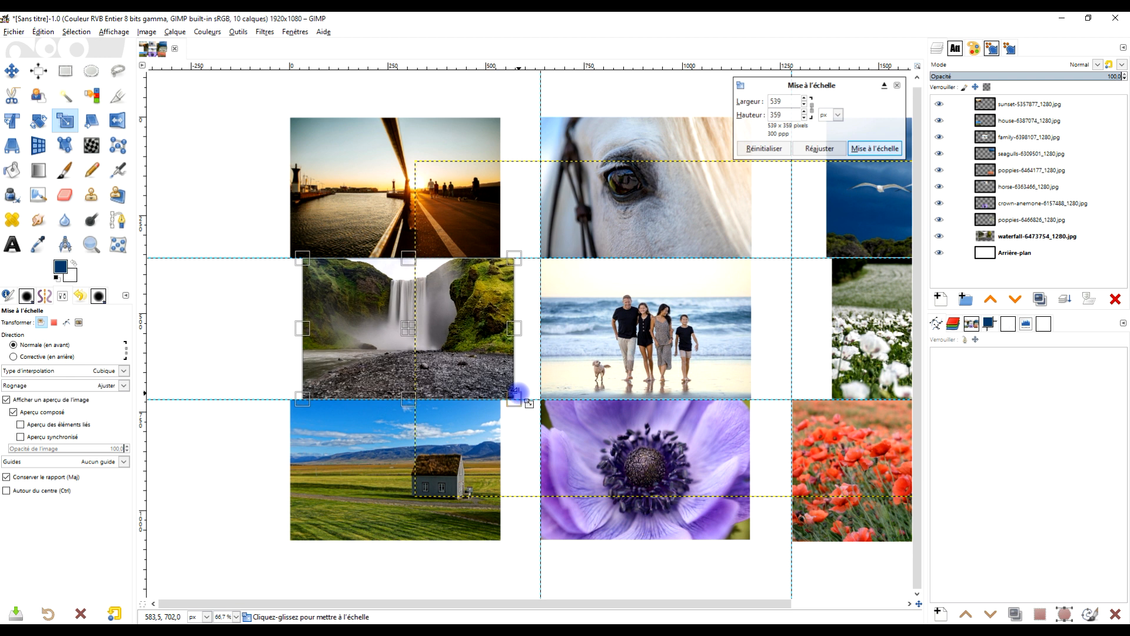
{"action": "left_click", "coordinate": [874, 148]}
Move the waterfall layer against its cell's right guide, and nudge the sunset and house layers to the canvas's left edge.
{"action": "left_click_drag", "start_coordinate": [436, 325], "coordinate": [541, 342]}
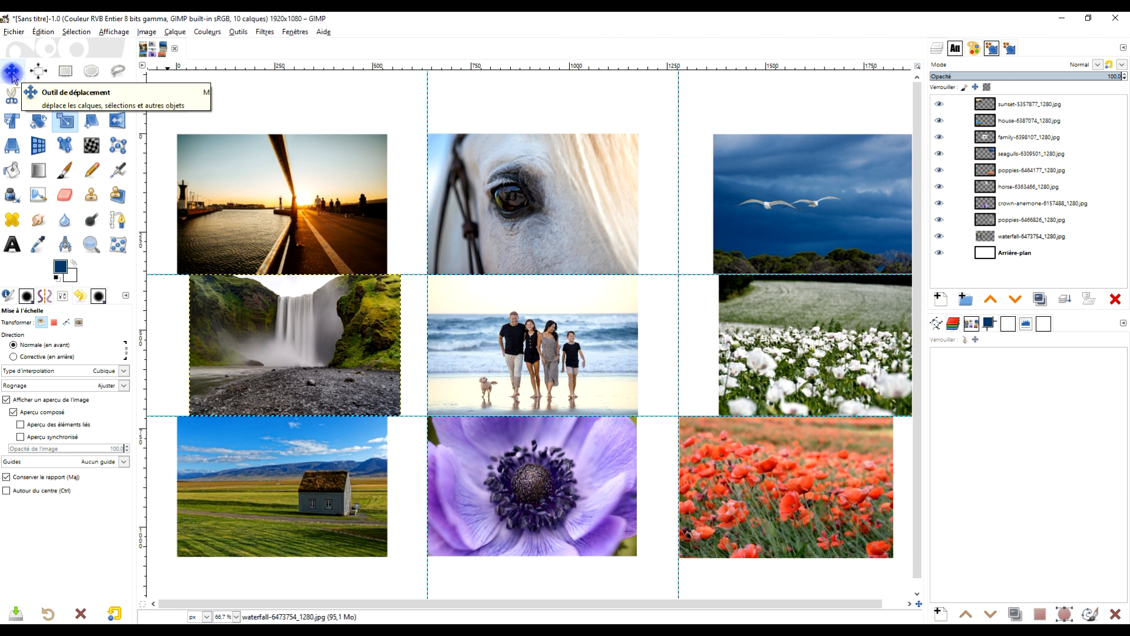
{"action": "left_click", "coordinate": [12, 73]}
{"action": "left_click", "coordinate": [302, 361]}
{"action": "left_click_drag", "start_coordinate": [305, 352], "coordinate": [326, 346]}
{"action": "left_click_drag", "start_coordinate": [285, 186], "coordinate": [276, 217]}
{"action": "mouse_move", "coordinate": [242, 496]}
{"action": "left_mouse_down"}
{"action": "mouse_move", "coordinate": [274, 498]}
{"action": "mouse_move", "coordinate": [241, 495]}
{"action": "left_mouse_up"}
Move the family layer against the right guide of the centre cell, keeping the horse layer on its cell's left guide.
{"action": "left_click_drag", "start_coordinate": [543, 213], "coordinate": [582, 213]}
{"action": "left_click_drag", "start_coordinate": [534, 356], "coordinate": [573, 356]}
{"action": "left_click_drag", "start_coordinate": [578, 202], "coordinate": [536, 202]}
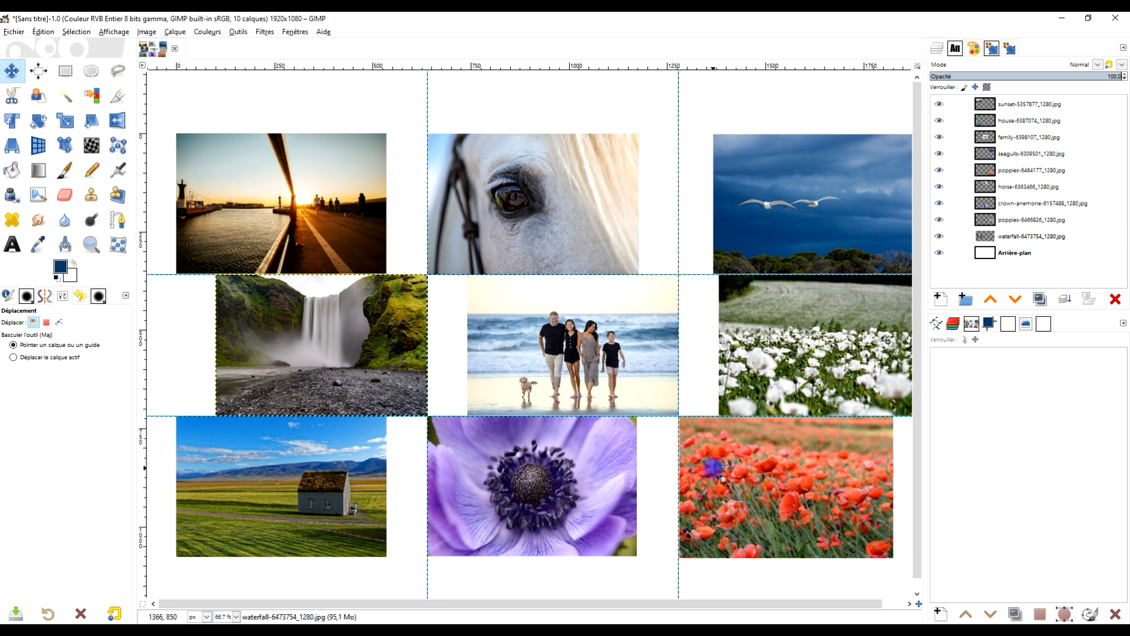
Move the seagulls layer against the left guide of the upper-right grid cell.
{"action": "scroll", "coordinate": [757, 383], "scroll_direction": "down", "scroll_amount": 1}
{"action": "scroll", "coordinate": [757, 383], "scroll_direction": "right", "scroll_amount": 1}
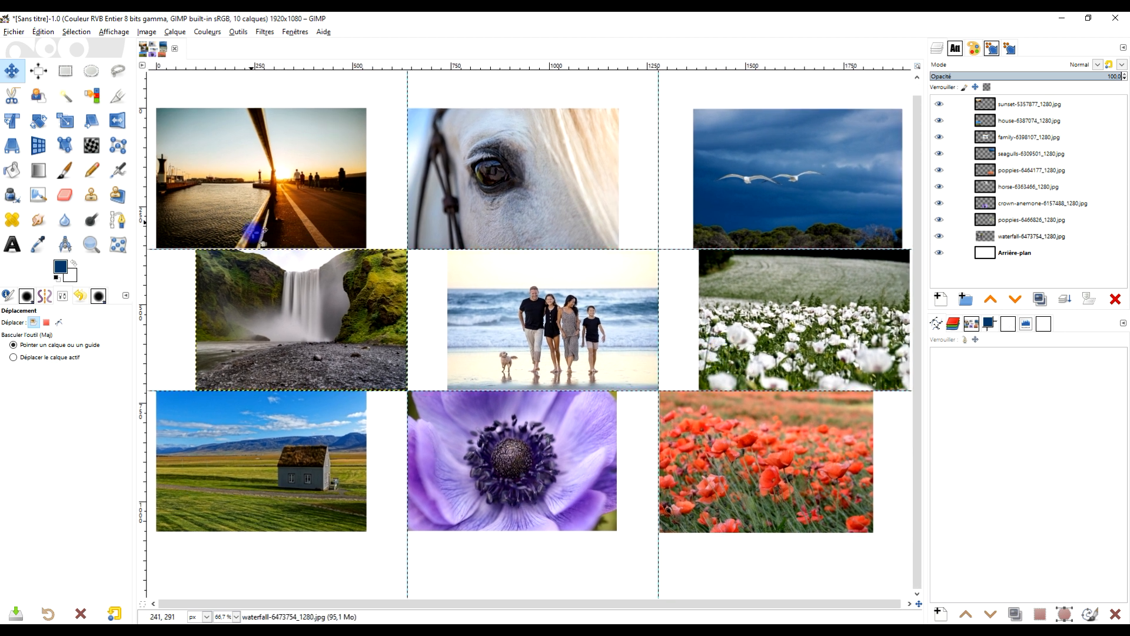
{"action": "left_click_drag", "start_coordinate": [820, 167], "coordinate": [769, 174]}
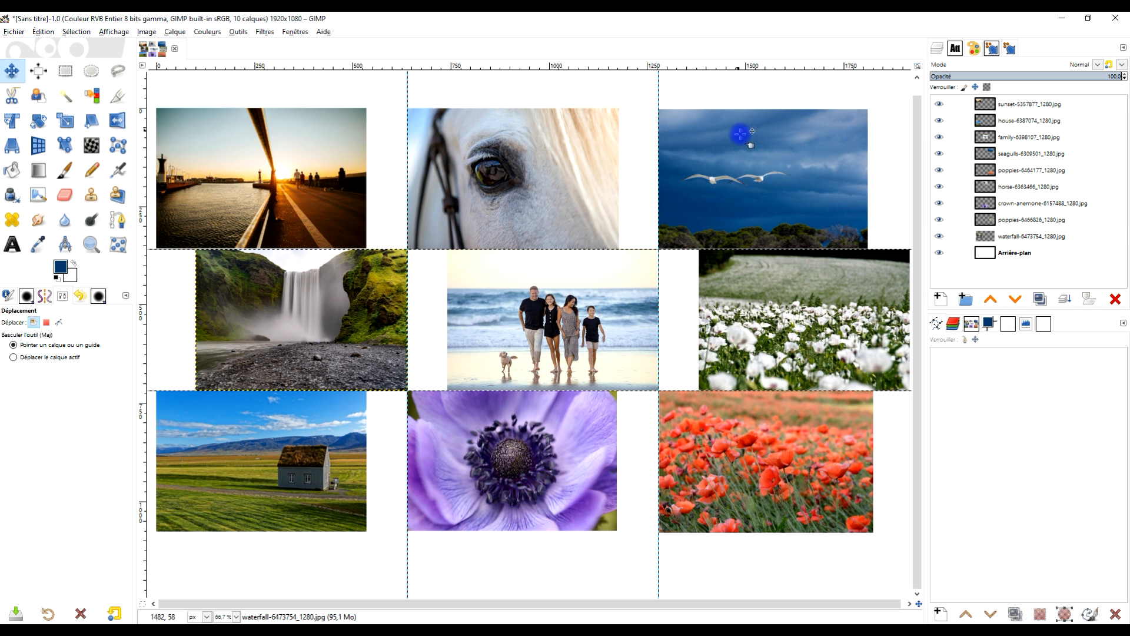
{"action": "mouse_move", "coordinate": [810, 305]}
{"action": "left_mouse_down"}
{"action": "mouse_move", "coordinate": [786, 308]}
{"action": "mouse_move", "coordinate": [816, 315]}
{"action": "left_mouse_up"}
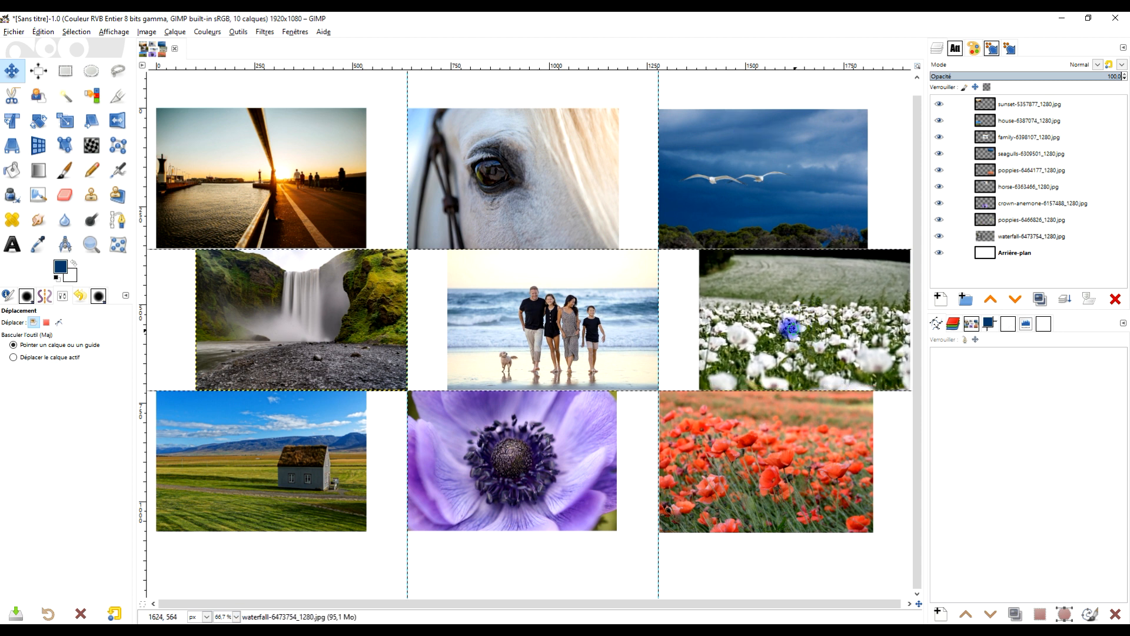
{"action": "scroll", "coordinate": [706, 320], "scroll_direction": "right", "scroll_amount": 5}
{"action": "mouse_move", "coordinate": [695, 438]}
{"action": "left_mouse_down"}
{"action": "mouse_move", "coordinate": [724, 437]}
{"action": "mouse_move", "coordinate": [692, 439]}
{"action": "left_mouse_up"}
{"action": "left_click_drag", "start_coordinate": [728, 197], "coordinate": [733, 206]}
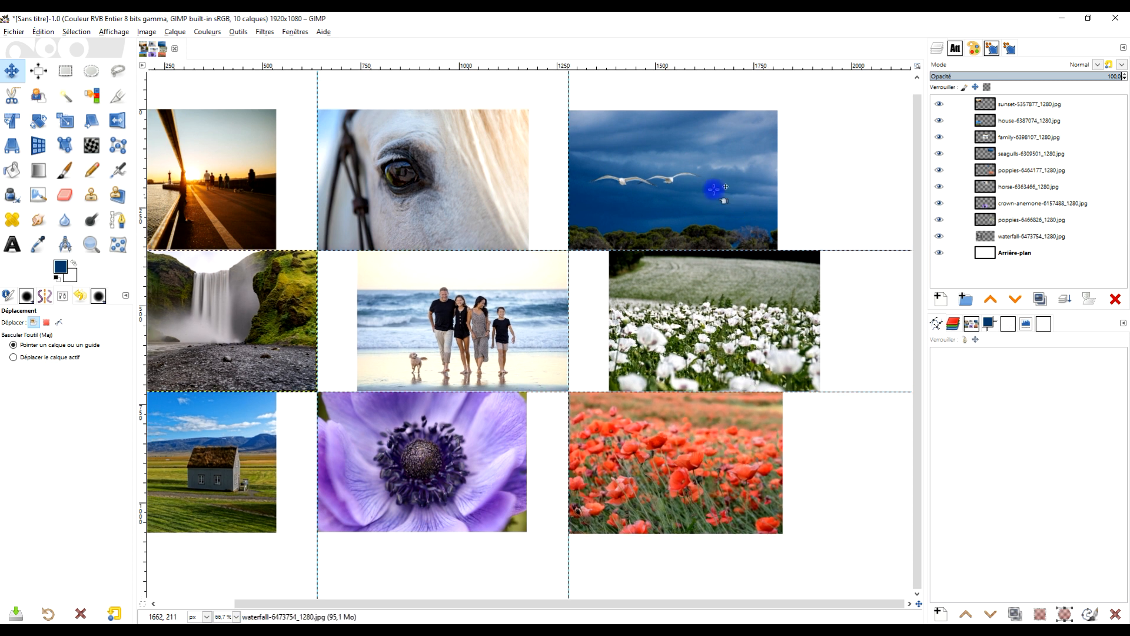
Enlarge the seagulls layer slightly with the Scale tool so that it fills the height of the upper row.
{"action": "left_click", "coordinate": [1017, 154]}
{"action": "left_click", "coordinate": [65, 120]}
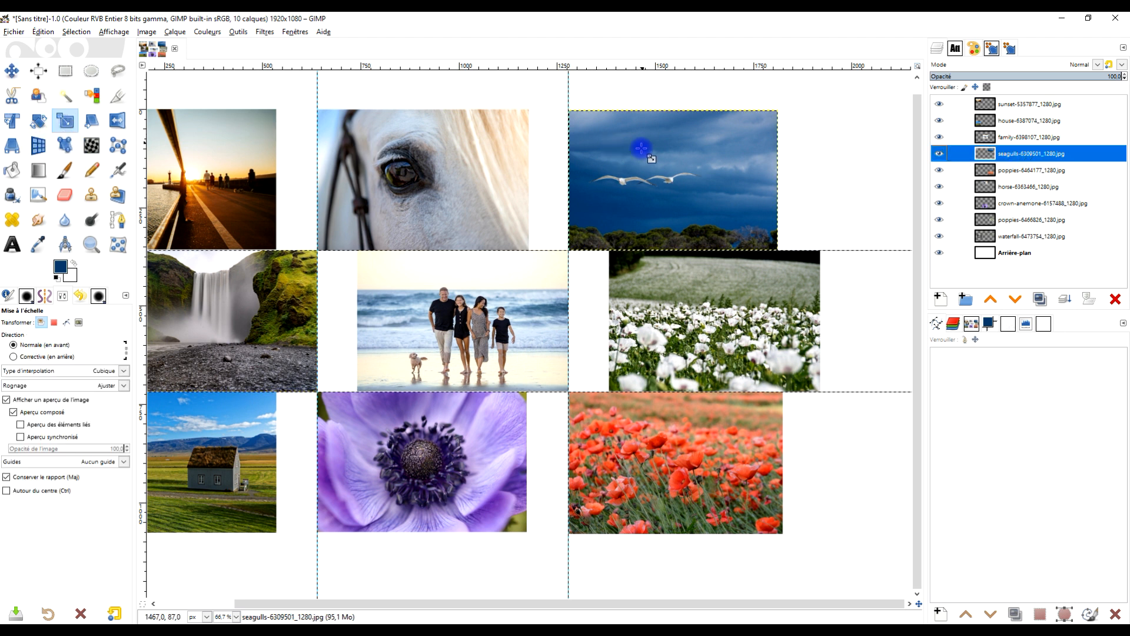
{"action": "left_click", "coordinate": [634, 152]}
{"action": "left_click_drag", "start_coordinate": [674, 257], "coordinate": [640, 303]}
{"action": "left_click_drag", "start_coordinate": [741, 170], "coordinate": [742, 169]}
{"action": "left_click", "coordinate": [865, 149]}
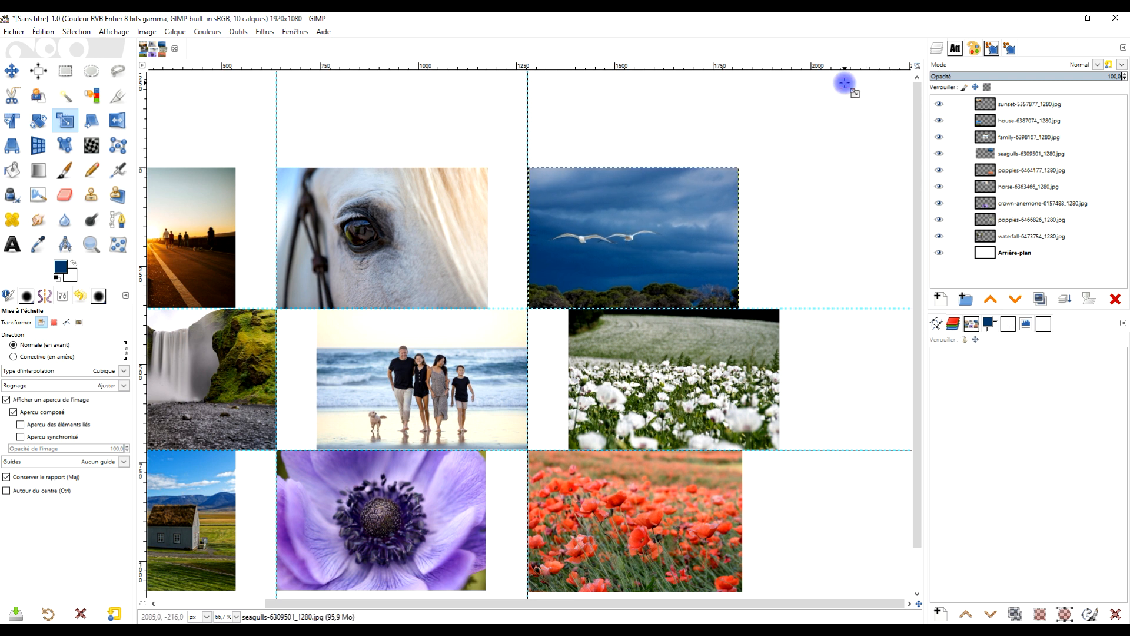
{"action": "left_click_drag", "start_coordinate": [461, 399], "coordinate": [586, 335]}
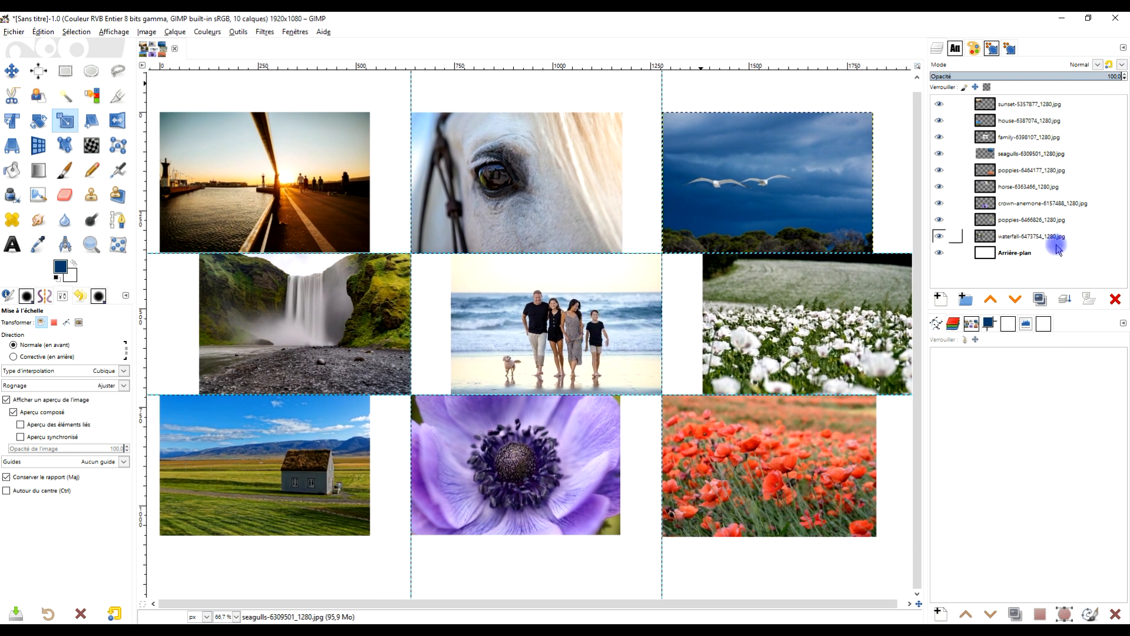
{"action": "left_click", "coordinate": [1034, 253]}
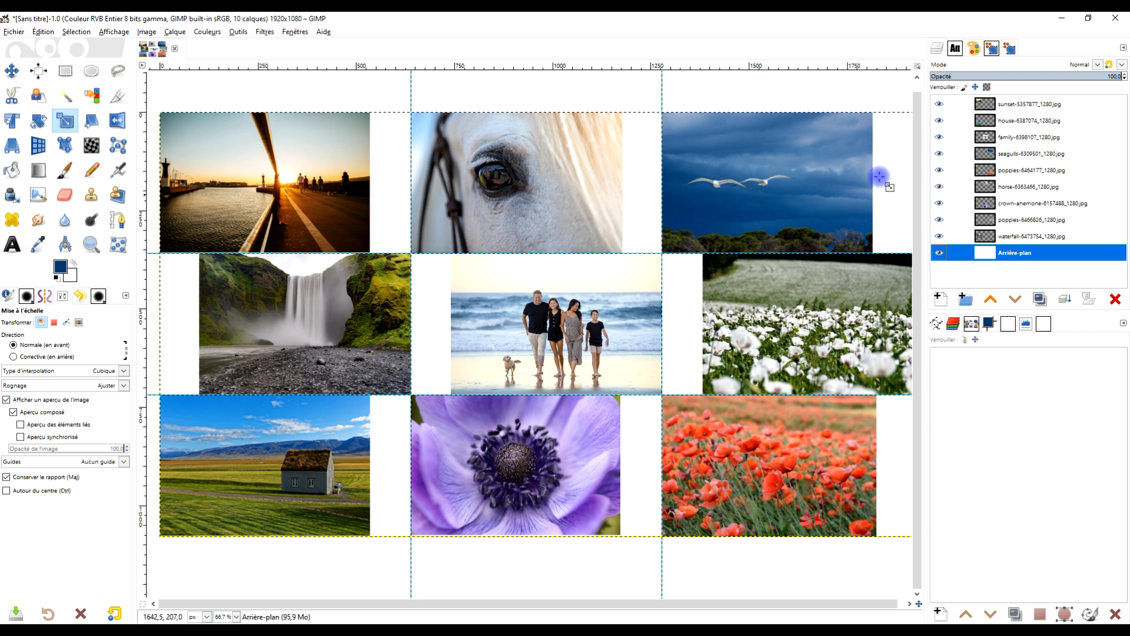
{"action": "left_click", "coordinate": [1014, 122]}
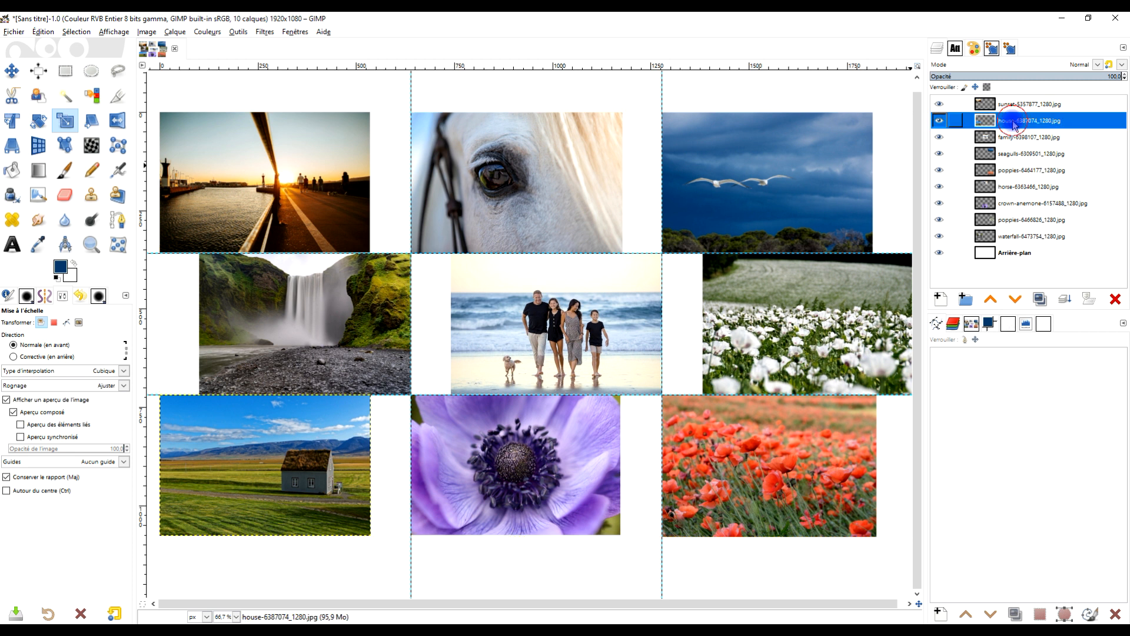
{"action": "left_click", "coordinate": [340, 336]}
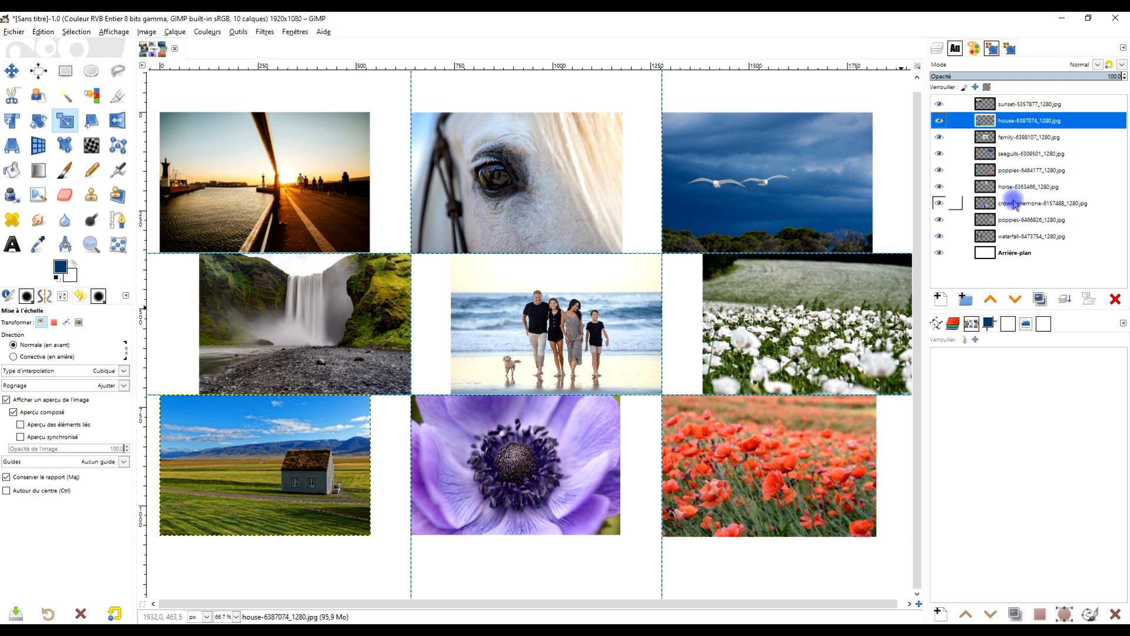
{"action": "left_click", "coordinate": [1013, 236]}
{"action": "left_click", "coordinate": [1014, 220]}
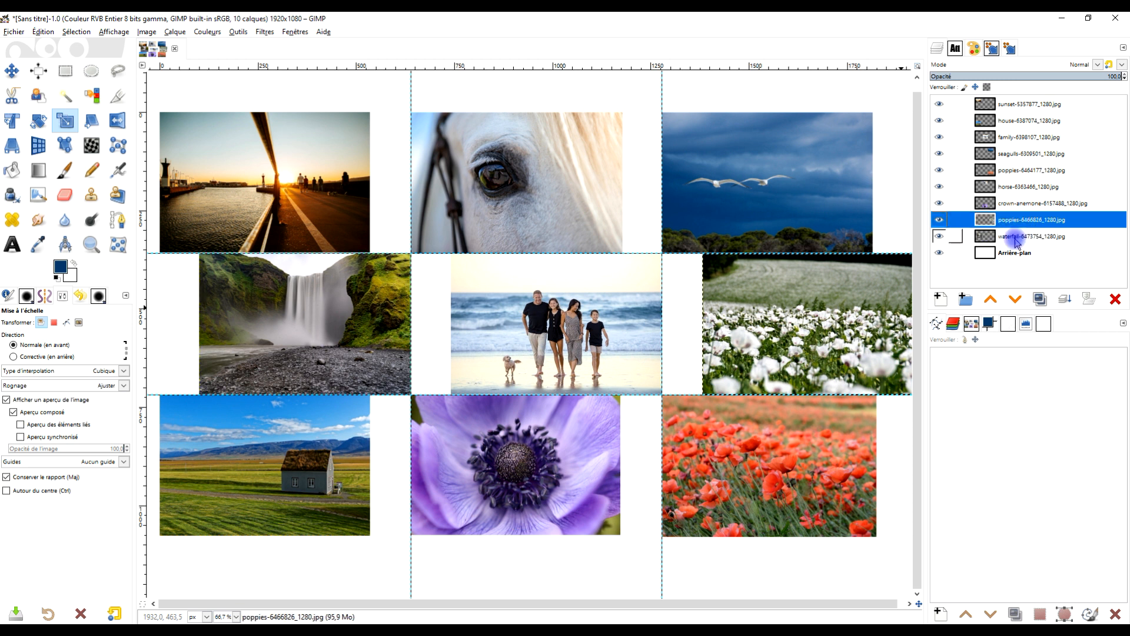
{"action": "left_click", "coordinate": [1013, 236]}
{"action": "left_click", "coordinate": [325, 306]}
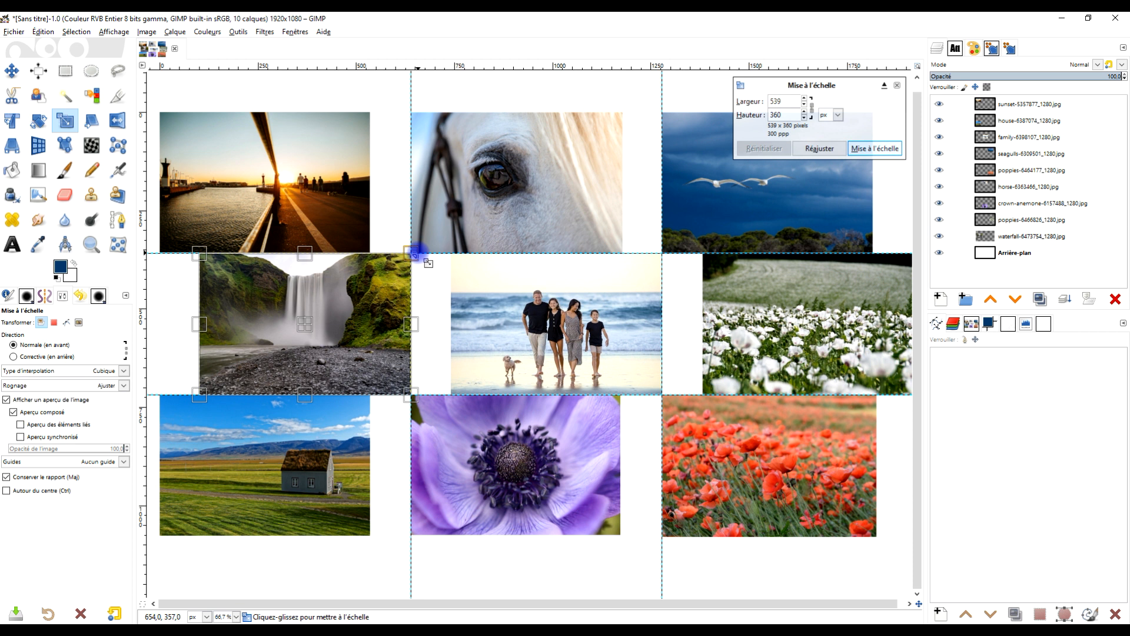
{"action": "left_click", "coordinate": [897, 86]}
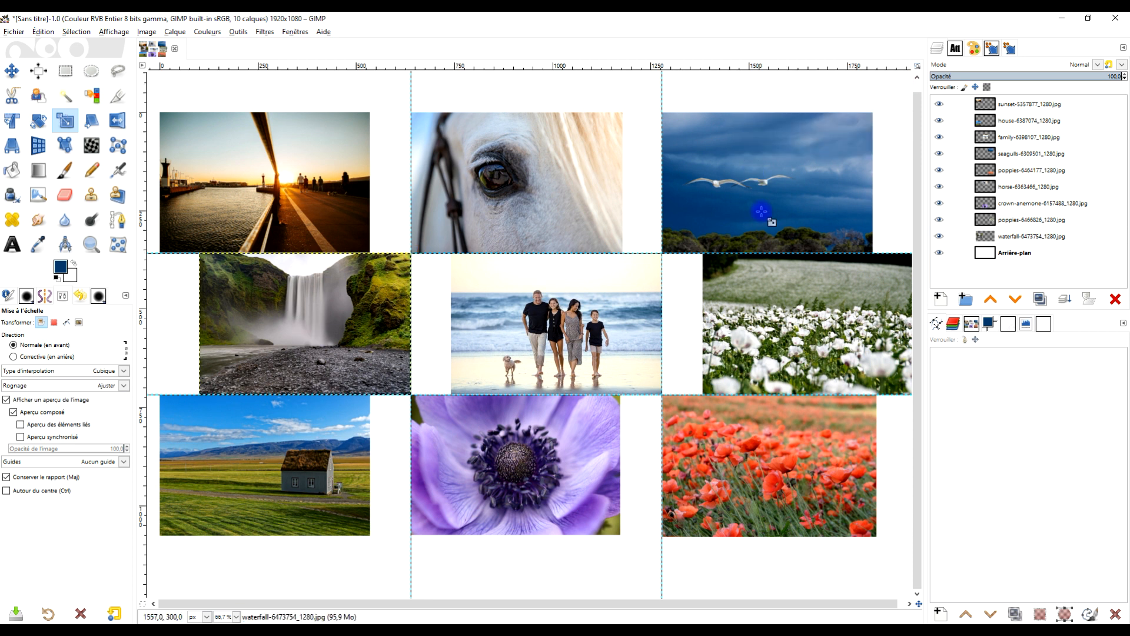
Rescale the sunset layer in the upper-left grid cell until its lower edge reaches the upper horizontal guide.
{"action": "left_click", "coordinate": [1012, 104]}
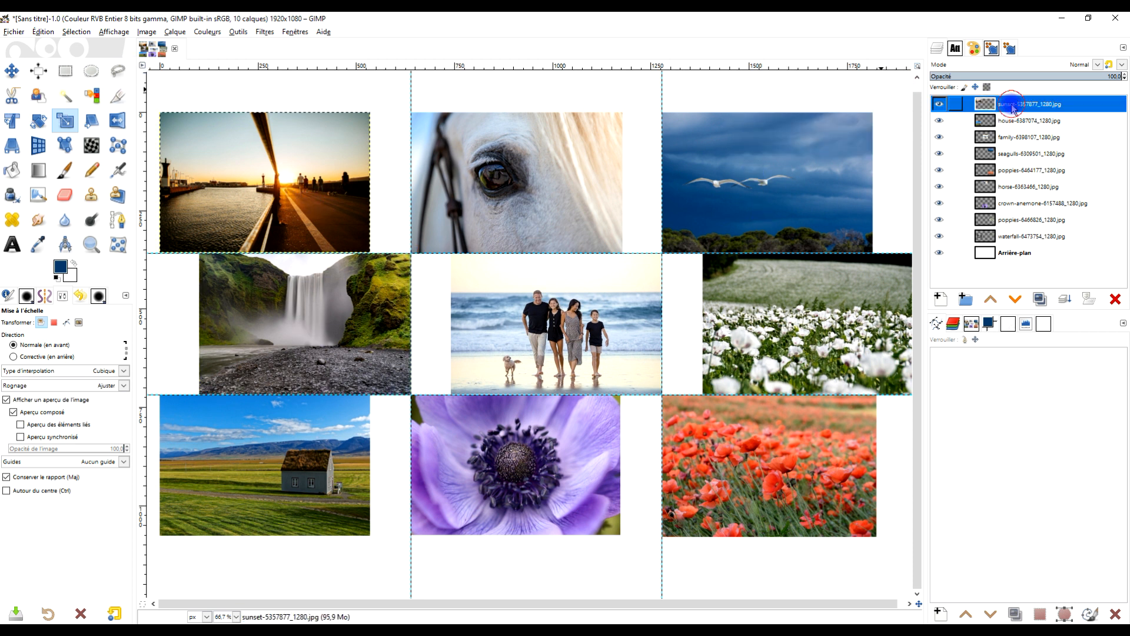
{"action": "left_click", "coordinate": [319, 202]}
{"action": "left_click_drag", "start_coordinate": [378, 263], "coordinate": [376, 264]}
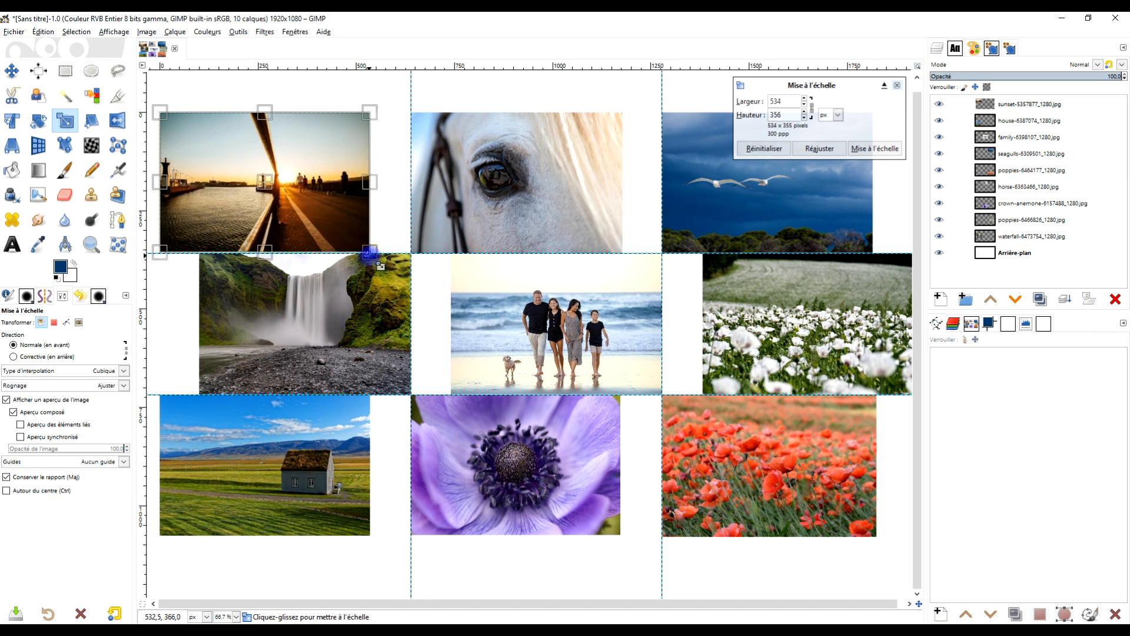
{"action": "left_click", "coordinate": [881, 148]}
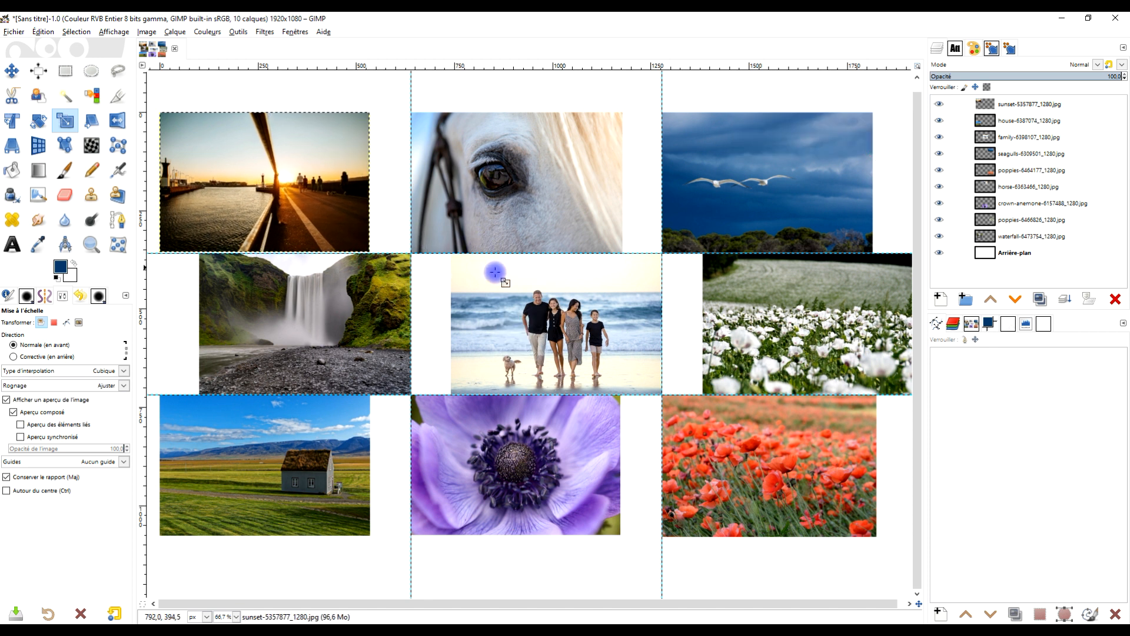
{"action": "scroll", "coordinate": [298, 253], "scroll_direction": "up", "scroll_amount": 6}
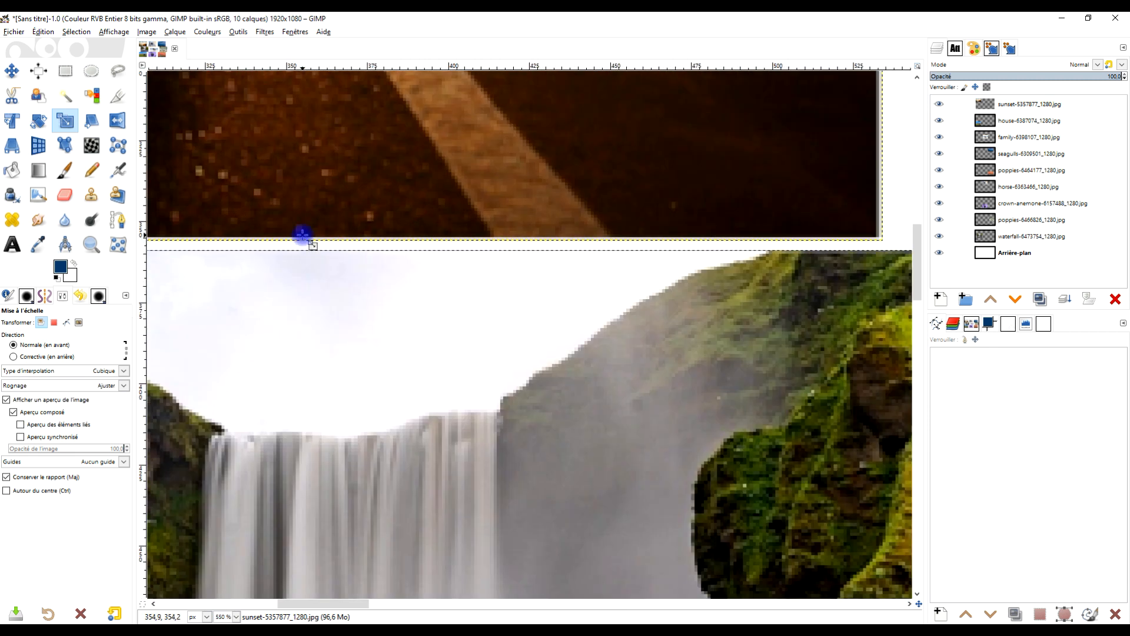
{"action": "scroll", "coordinate": [348, 233], "scroll_direction": "down", "scroll_amount": 2}
{"action": "left_click", "coordinate": [619, 162]}
{"action": "left_click_drag", "start_coordinate": [746, 259], "coordinate": [764, 265]}
{"action": "left_click", "coordinate": [876, 149]}
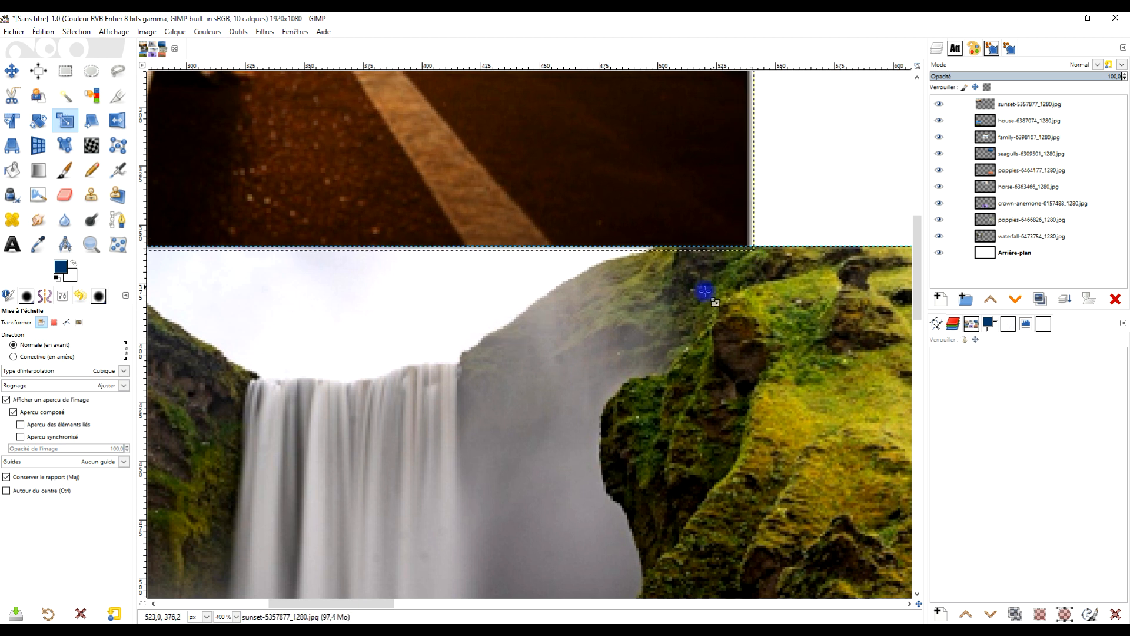
Examine up close how the waterfall and house layers meet along the lower horizontal guide.
{"action": "scroll", "coordinate": [704, 290], "scroll_direction": "down", "scroll_amount": 6}
{"action": "scroll", "coordinate": [647, 312], "scroll_direction": "right", "scroll_amount": 2}
{"action": "scroll", "coordinate": [592, 324], "scroll_direction": "up", "scroll_amount": 6}
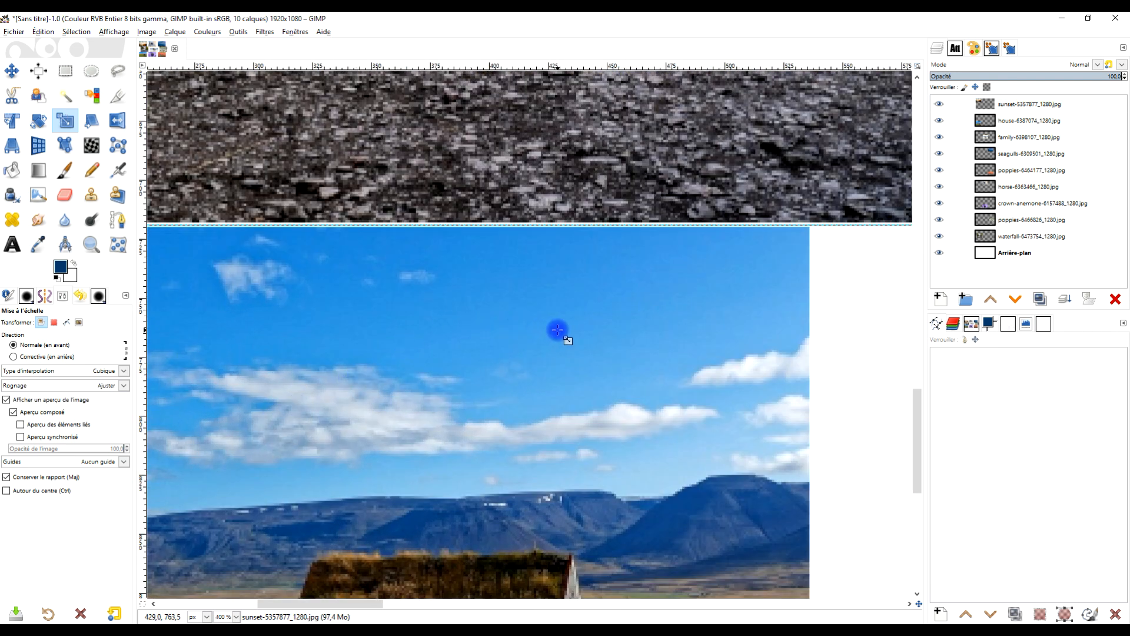
{"action": "scroll", "coordinate": [586, 312], "scroll_direction": "down", "scroll_amount": 1}
{"action": "scroll", "coordinate": [697, 281], "scroll_direction": "up", "scroll_amount": 2}
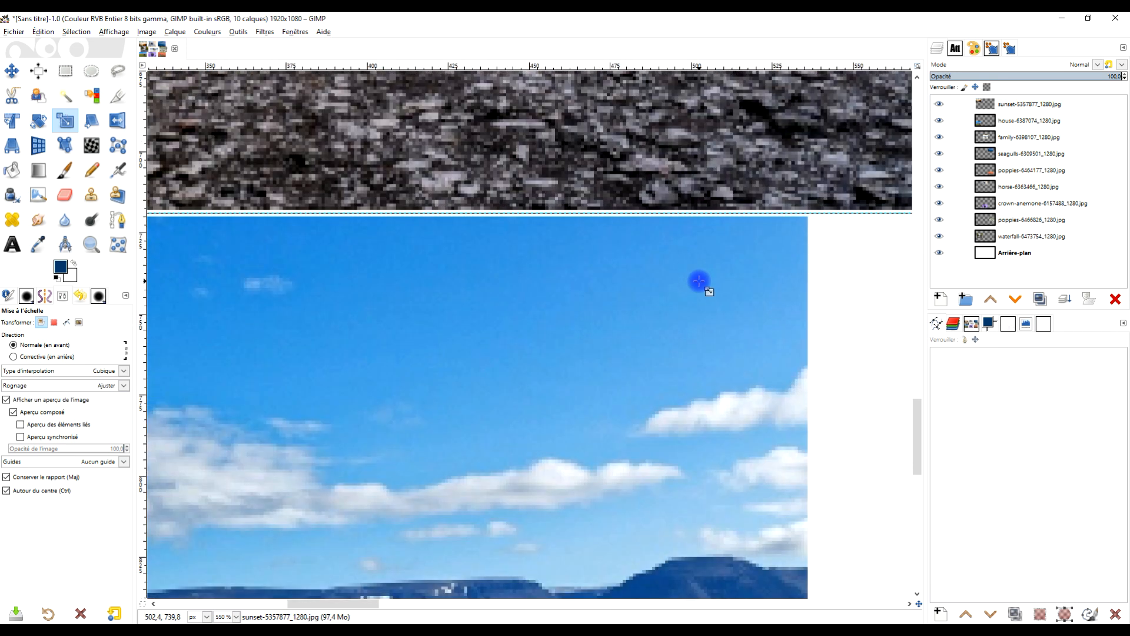
{"action": "scroll", "coordinate": [698, 282], "scroll_direction": "down", "scroll_amount": 4}
{"action": "scroll", "coordinate": [643, 273], "scroll_direction": "up", "scroll_amount": 3}
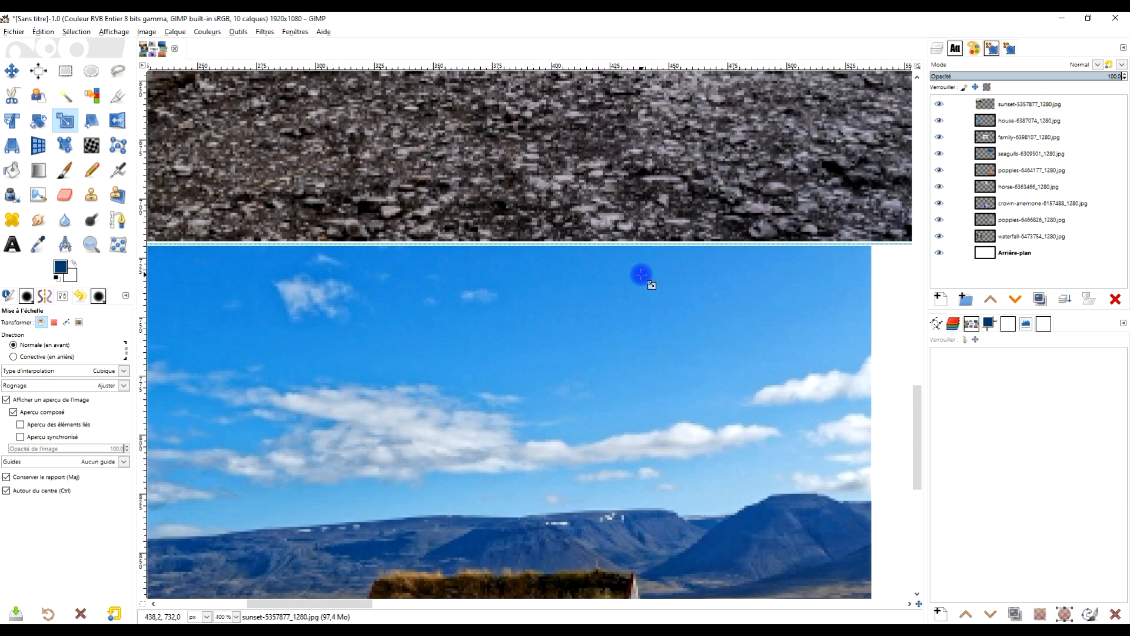
{"action": "scroll", "coordinate": [651, 283], "scroll_direction": "down", "scroll_amount": 4}
{"action": "scroll", "coordinate": [480, 375], "scroll_direction": "down", "scroll_amount": 1}
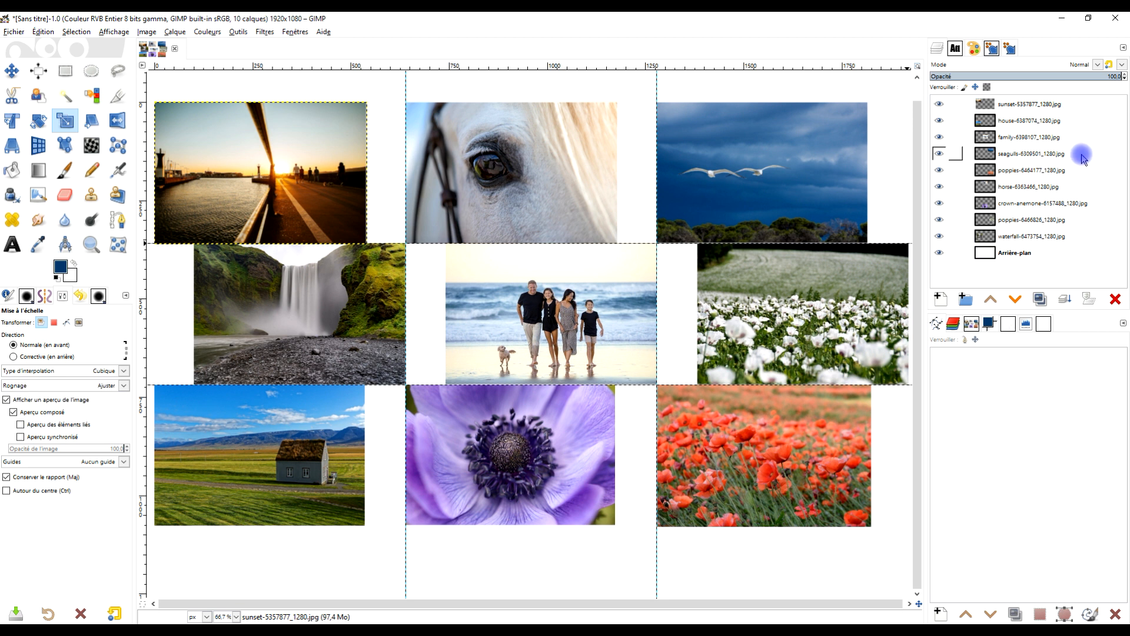
Duplicate the family layer and scale the copy to 1980 × 1321 px so that it covers the whole canvas.
{"action": "left_click", "coordinate": [1008, 139]}
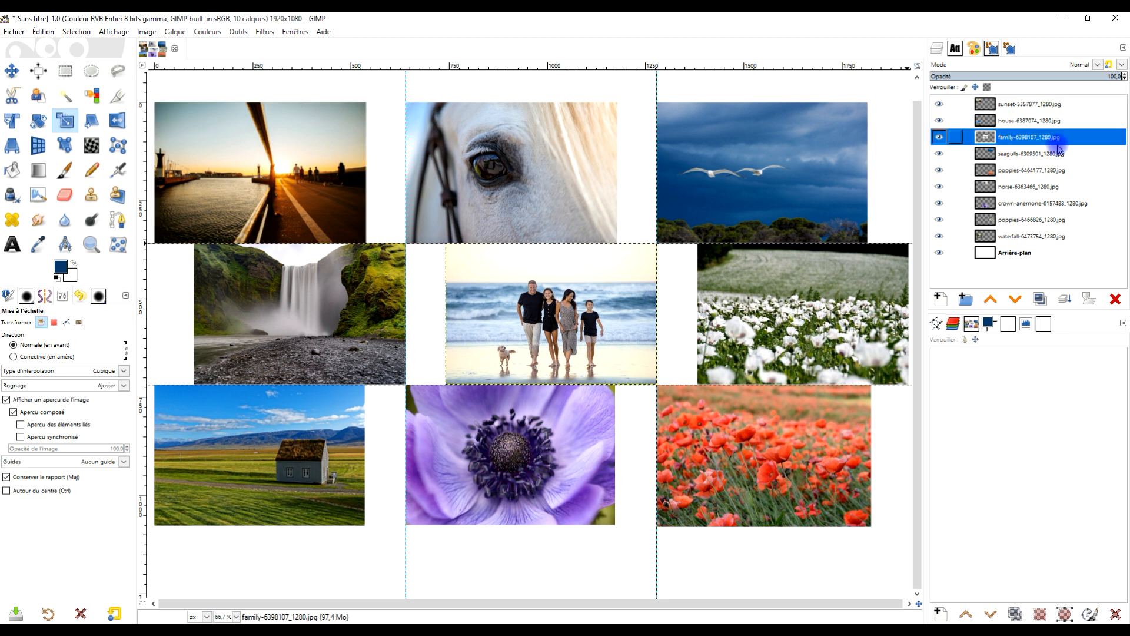
{"action": "left_click", "coordinate": [1040, 298]}
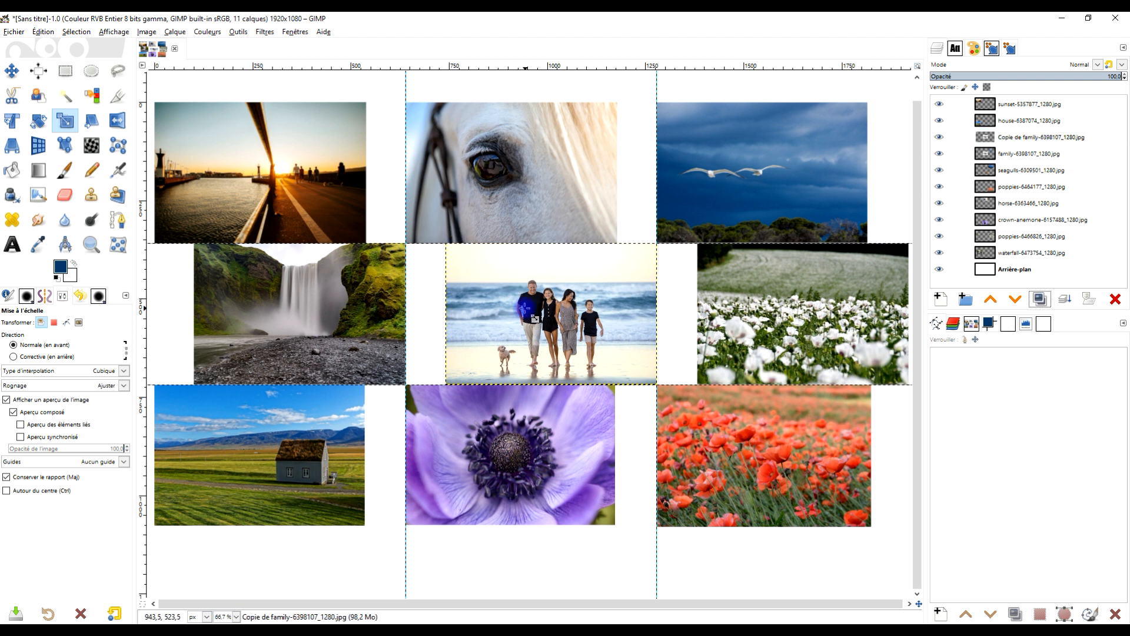
{"action": "left_click", "coordinate": [550, 306]}
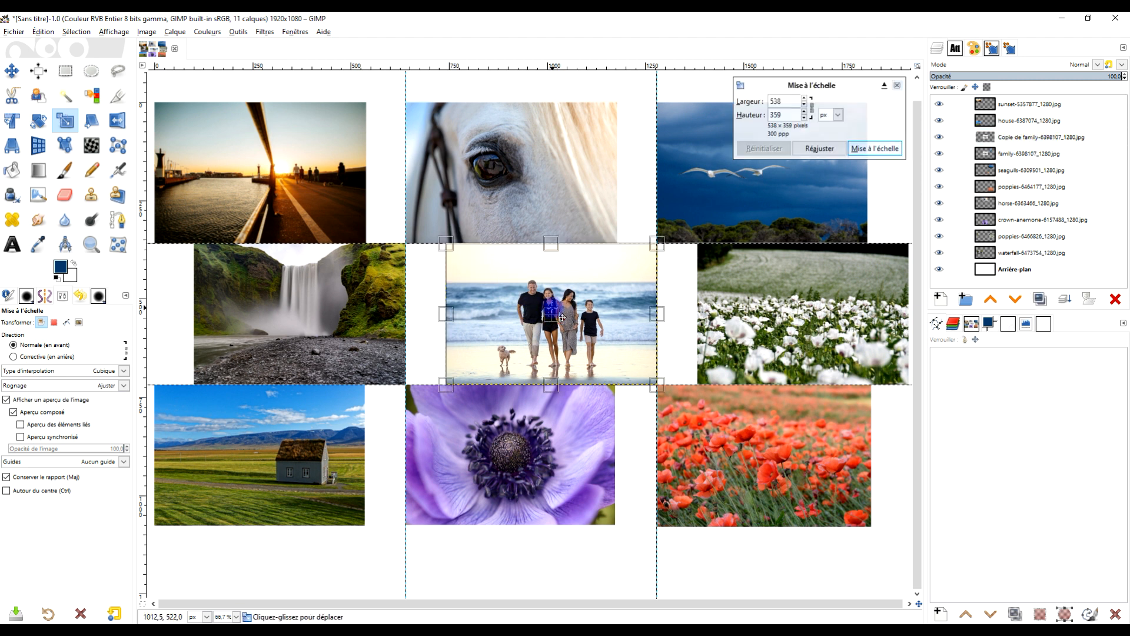
{"action": "scroll", "coordinate": [654, 290], "scroll_direction": "down", "scroll_amount": 2}
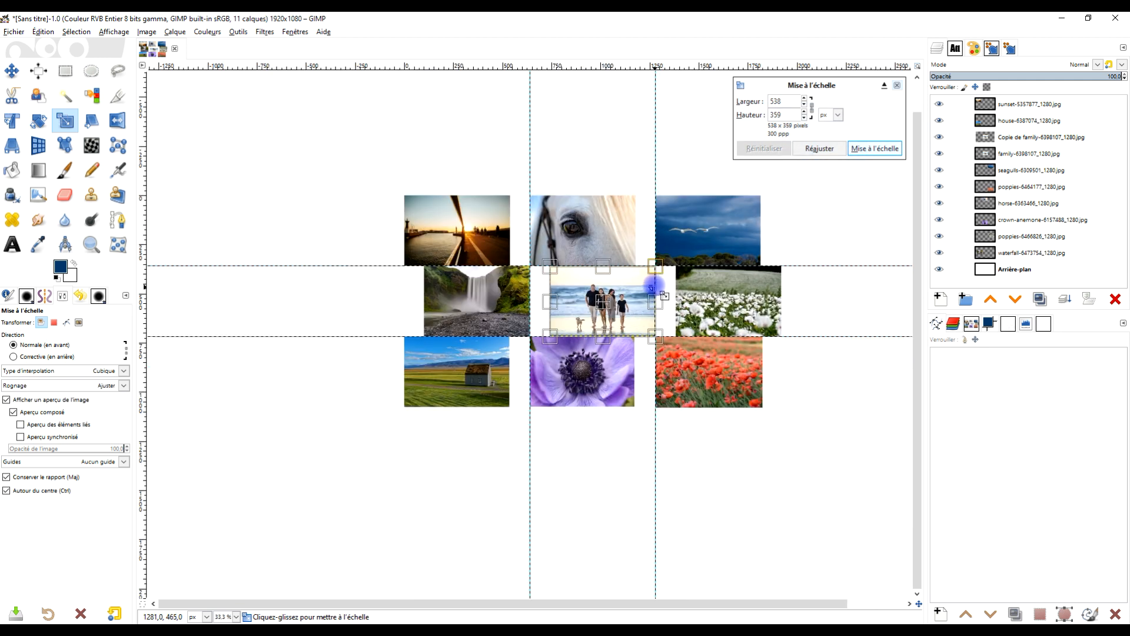
{"action": "scroll", "coordinate": [656, 291], "scroll_direction": "up", "scroll_amount": 2}
{"action": "scroll", "coordinate": [685, 332], "scroll_direction": "down", "scroll_amount": 1}
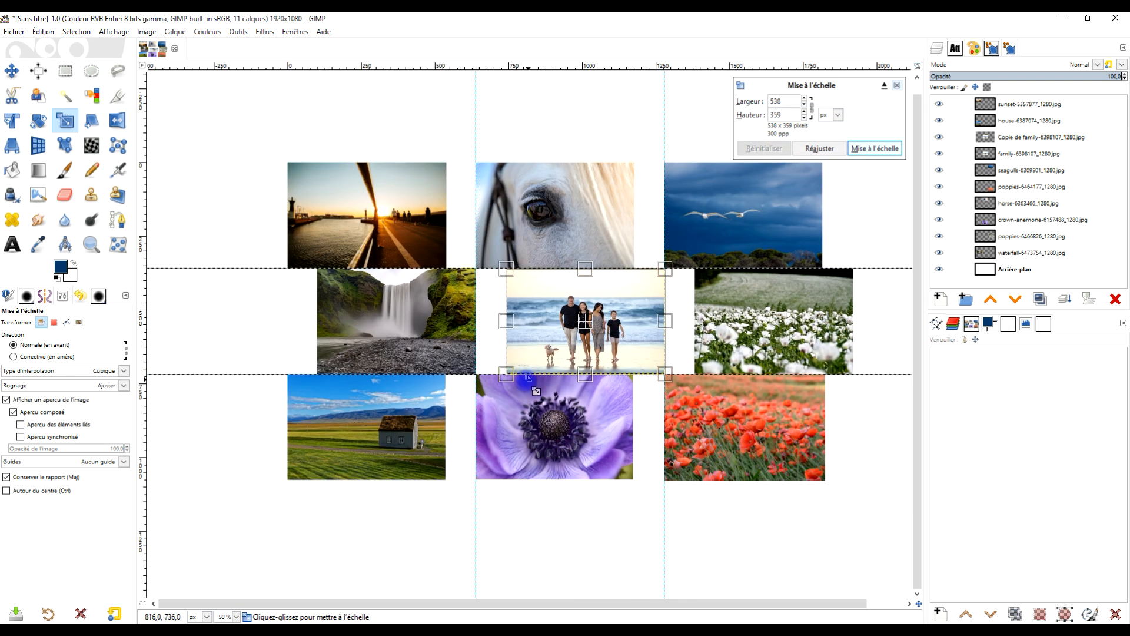
{"action": "left_click_drag", "start_coordinate": [509, 373], "coordinate": [339, 474]}
{"action": "left_click_drag", "start_coordinate": [672, 272], "coordinate": [849, 165]}
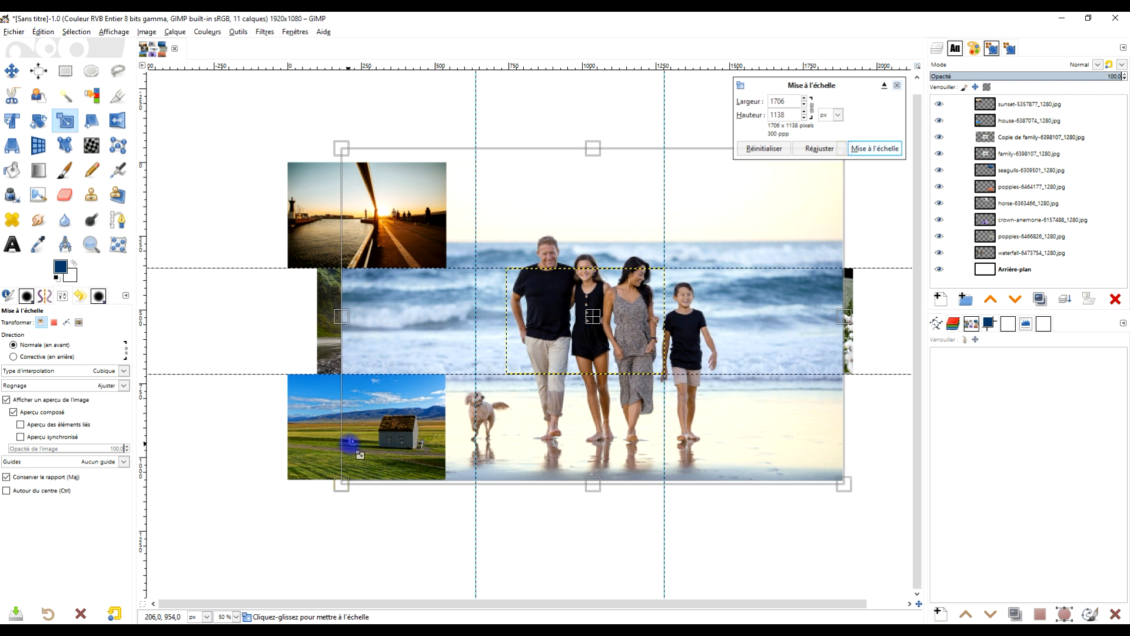
{"action": "left_click_drag", "start_coordinate": [341, 469], "coordinate": [275, 524]}
{"action": "left_click_drag", "start_coordinate": [800, 176], "coordinate": [820, 156]}
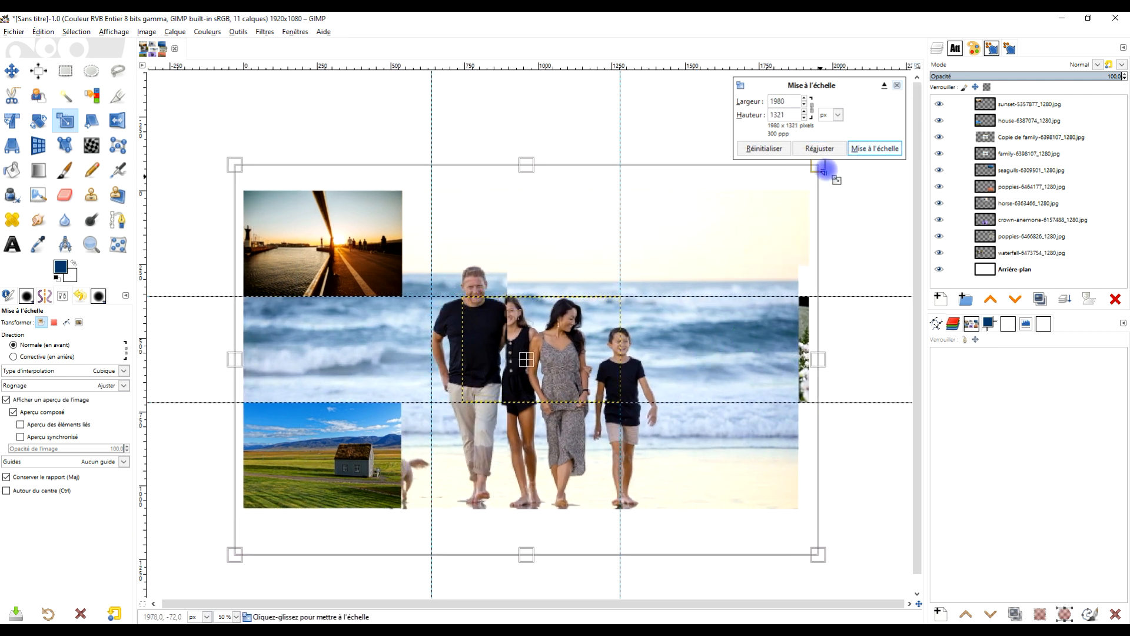
{"action": "left_click", "coordinate": [877, 148]}
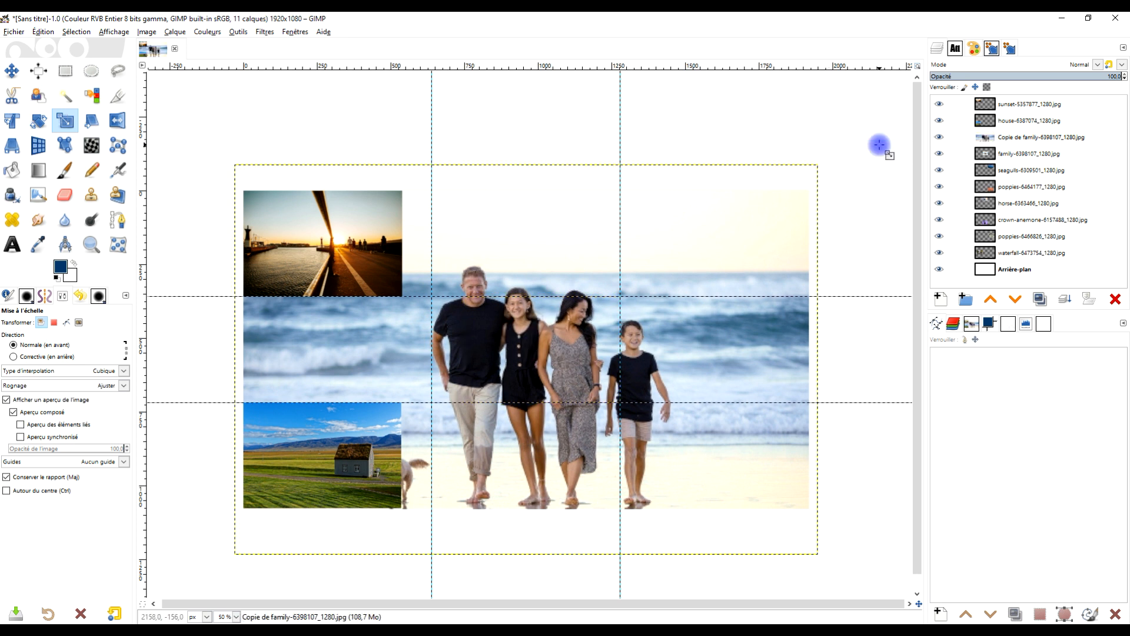
Apply a Gaussian blur of 17.79 in X and Y to the enlarged family copy.
{"action": "scroll", "coordinate": [491, 327], "scroll_direction": "up", "scroll_amount": 2}
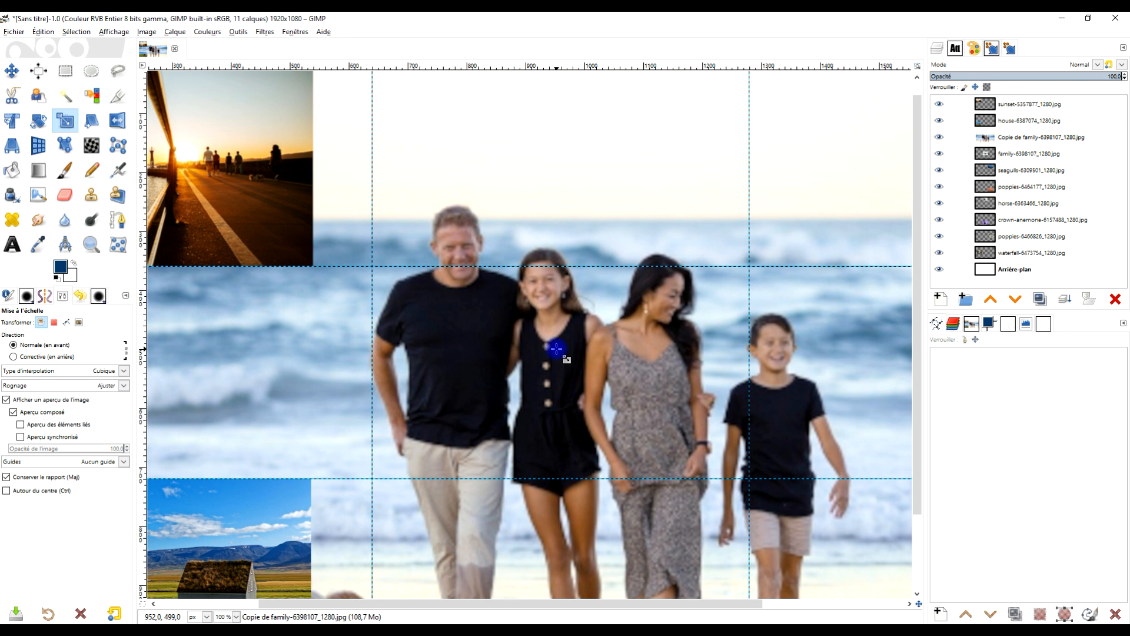
{"action": "scroll", "coordinate": [556, 349], "scroll_direction": "down", "scroll_amount": 1}
{"action": "scroll", "coordinate": [550, 310], "scroll_direction": "down", "scroll_amount": 1}
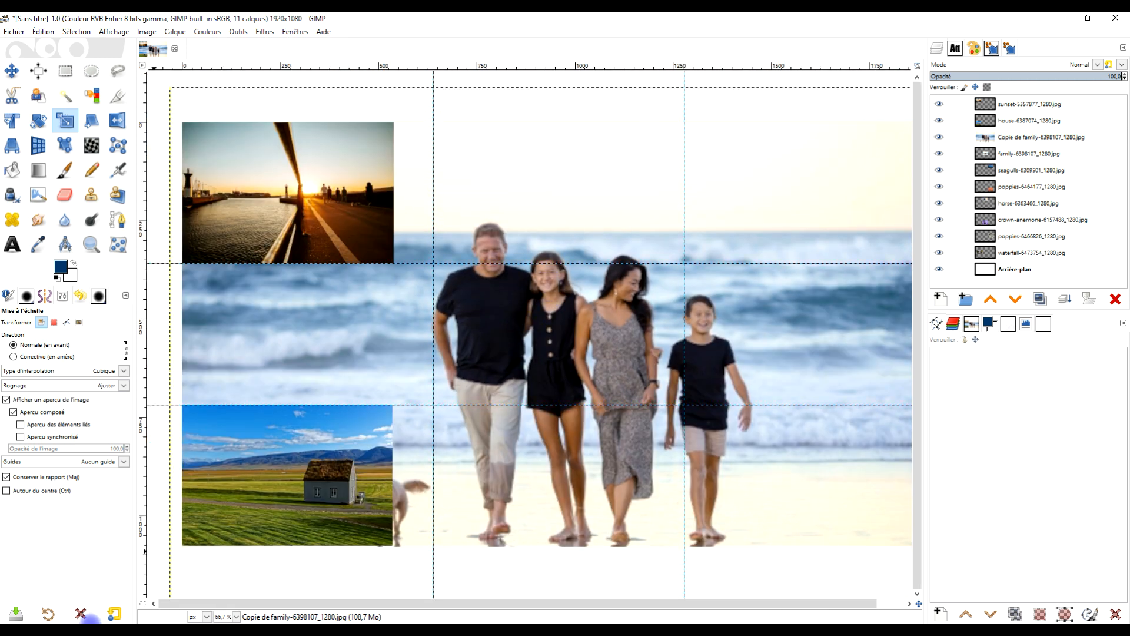
{"action": "scroll", "coordinate": [596, 335], "scroll_direction": "down", "scroll_amount": 1}
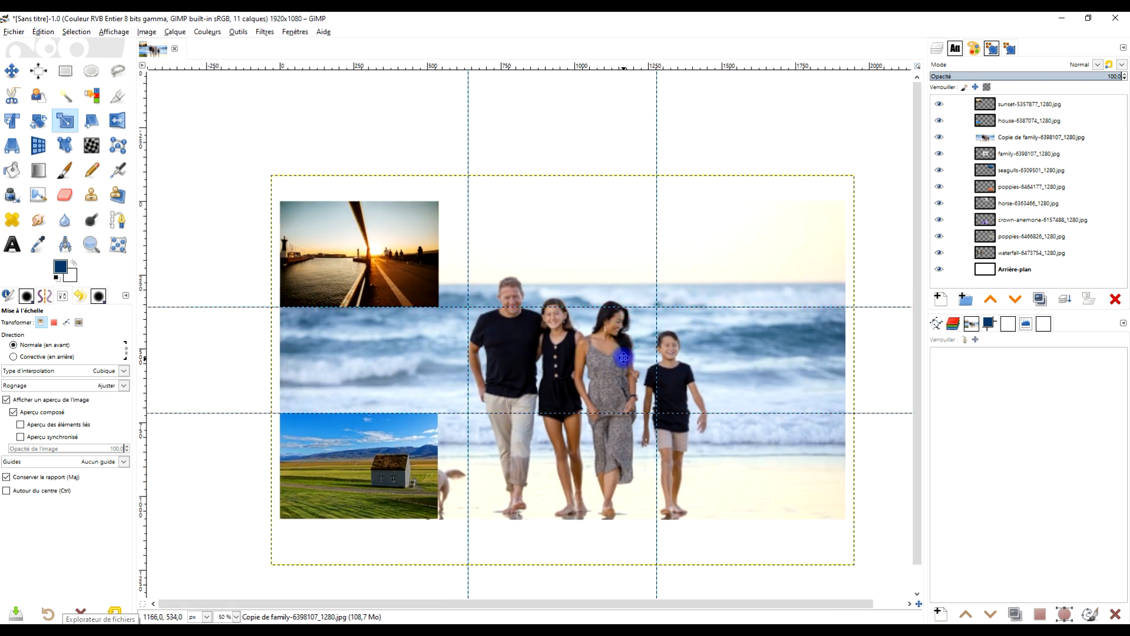
{"action": "scroll", "coordinate": [629, 336], "scroll_direction": "up", "scroll_amount": 1}
{"action": "left_click", "coordinate": [1021, 138]}
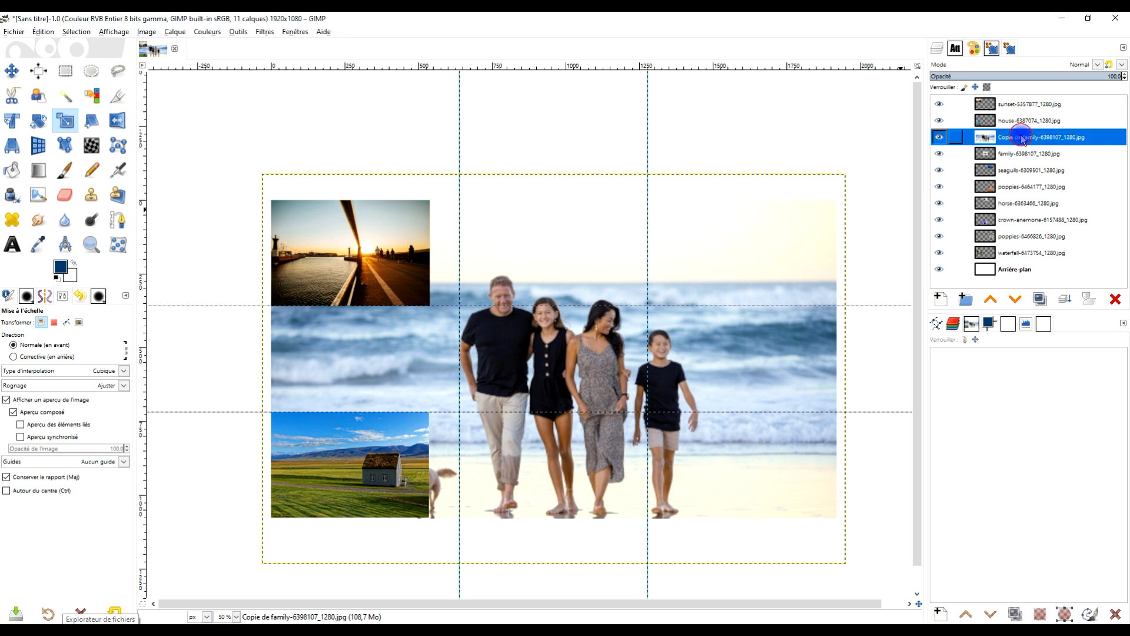
{"action": "left_click", "coordinate": [264, 31]}
{"action": "mouse_move", "coordinate": [304, 102]}
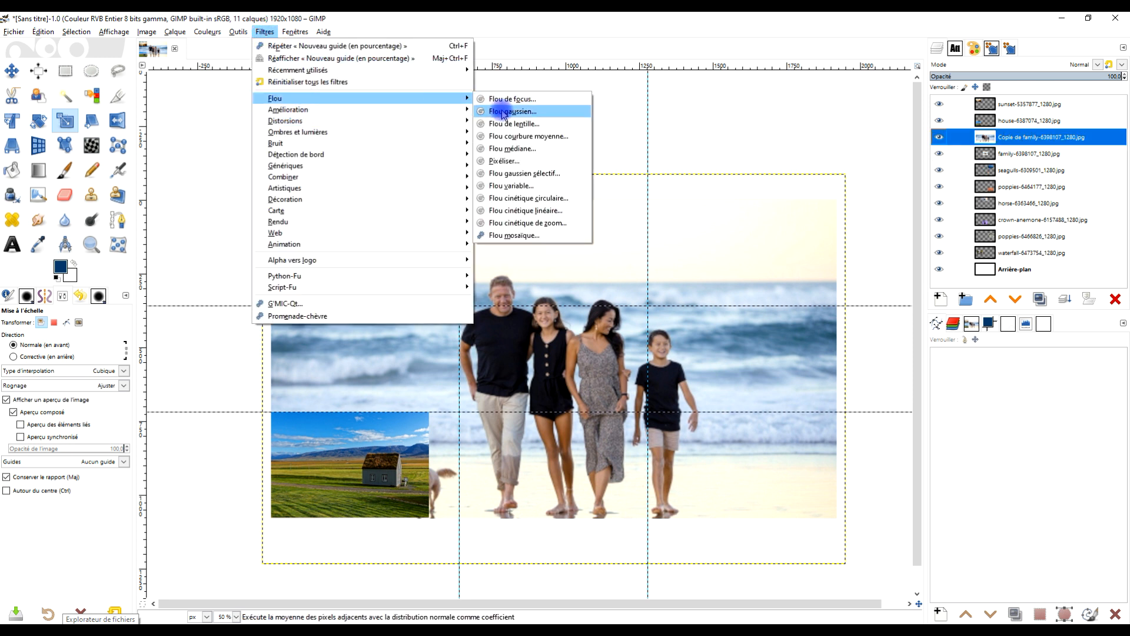
{"action": "left_click", "coordinate": [504, 112]}
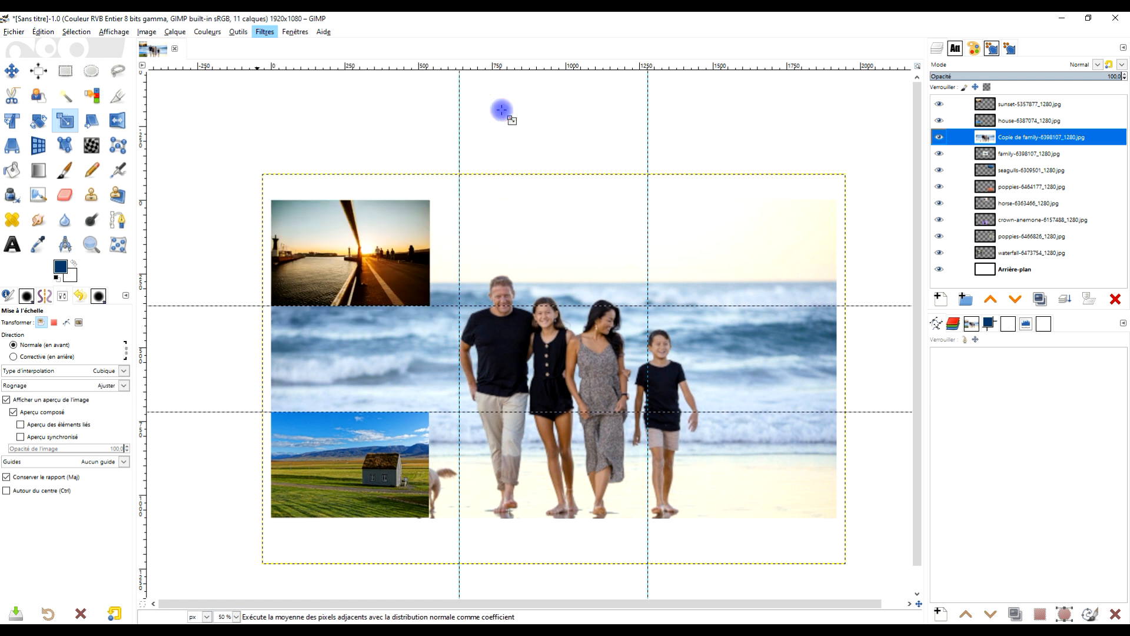
{"action": "left_click_drag", "start_coordinate": [77, 289], "coordinate": [92, 290]}
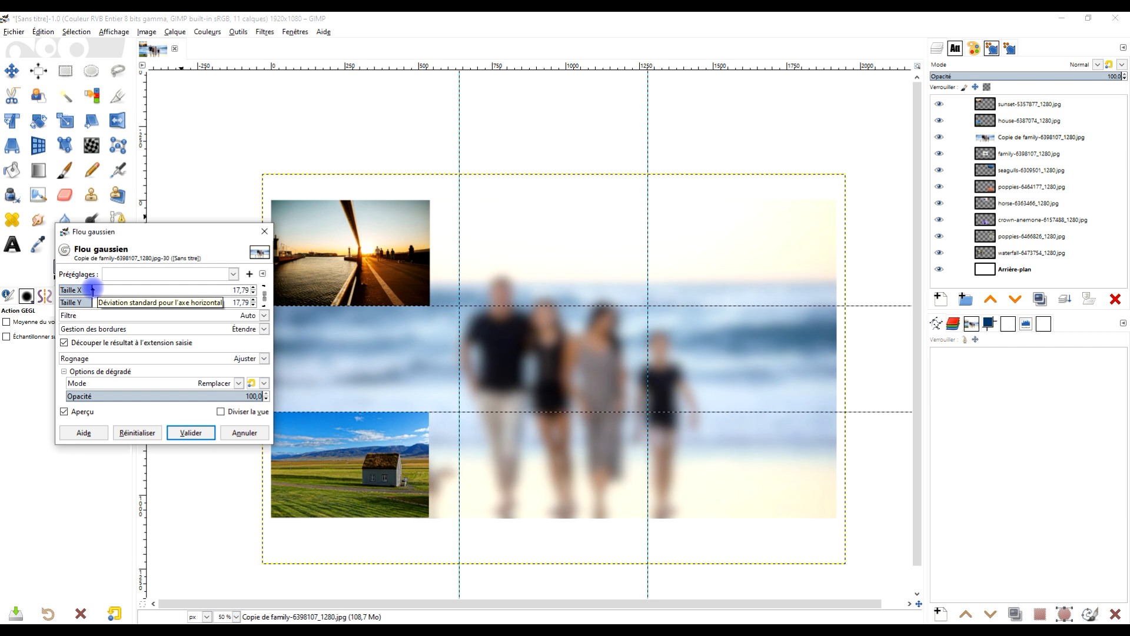
{"action": "left_click", "coordinate": [191, 432]}
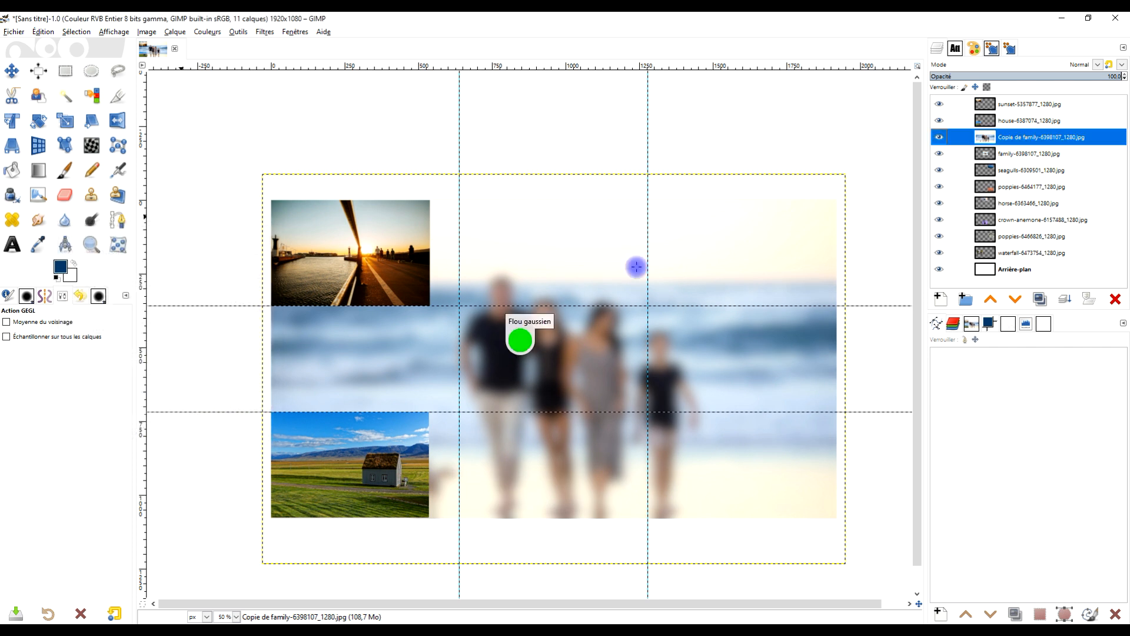
Rename the blurred family copy as flouté.
{"action": "double_click", "coordinate": [1034, 145]}
{"action": "type", "text": "flo"}
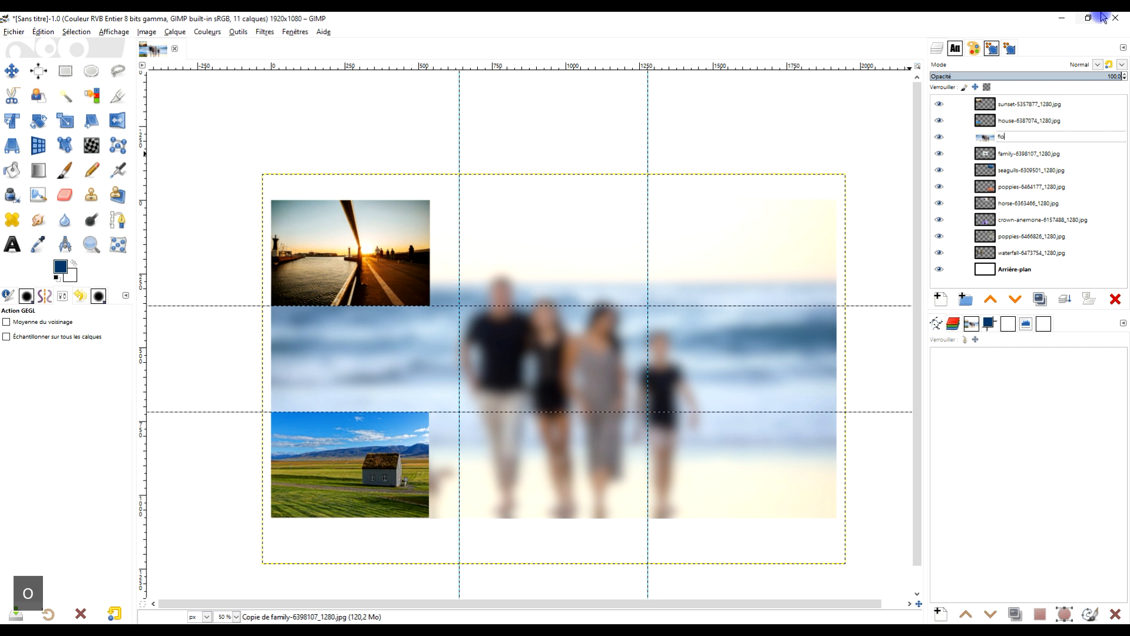
{"action": "key", "text": "Return"}
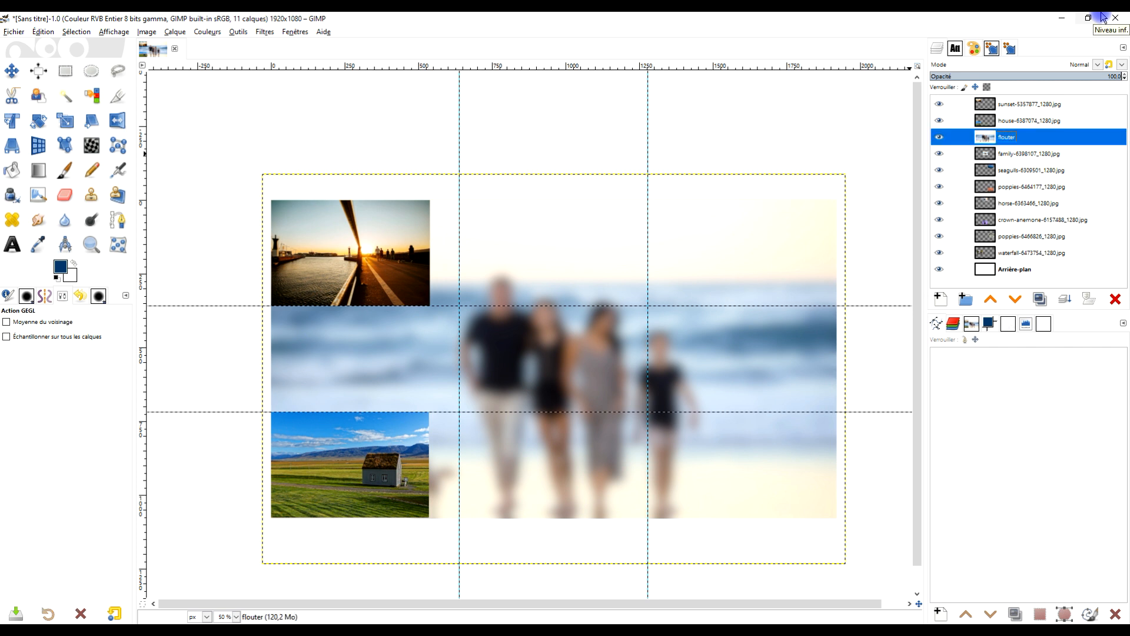
{"action": "key", "text": "F2"}
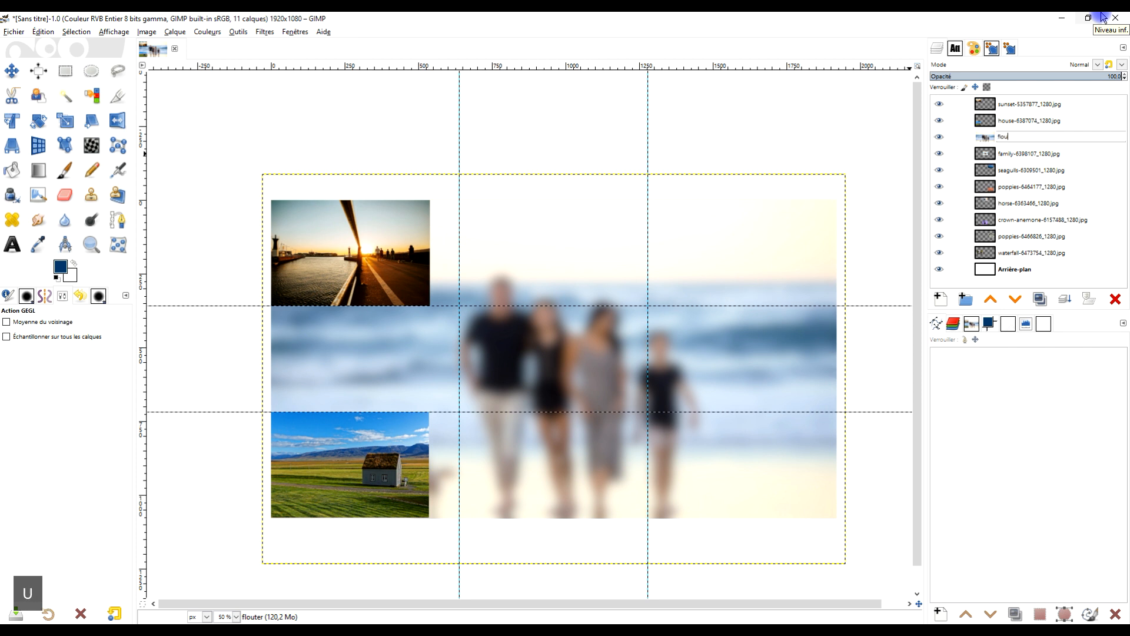
{"action": "type", "text": "é"}
{"action": "key", "text": "Return"}
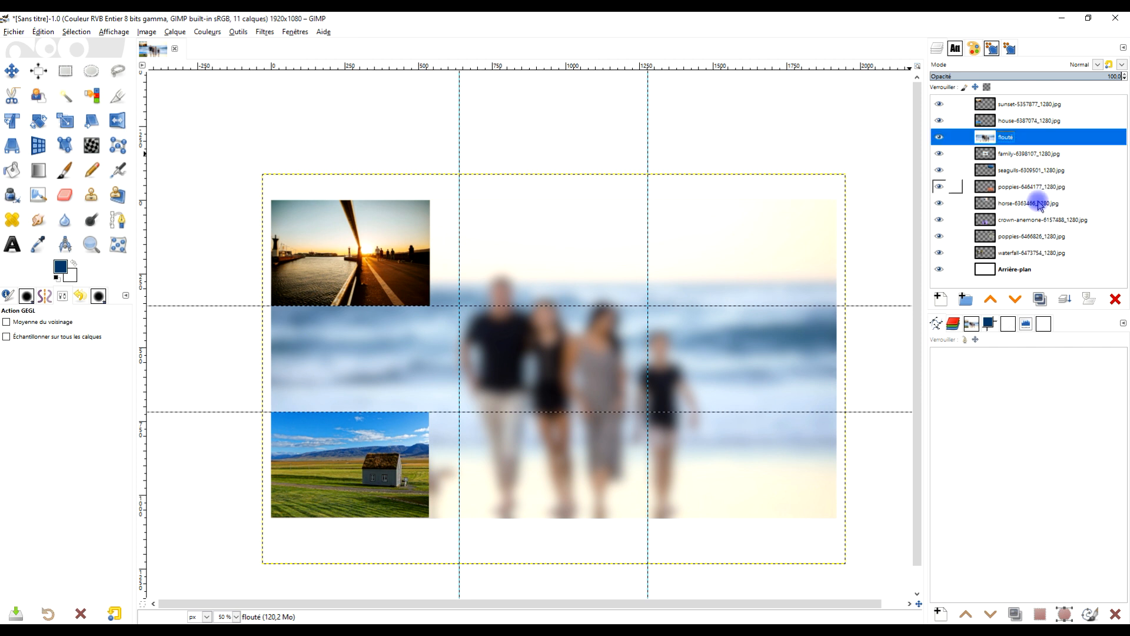
Lower the flouté layer in the stack to just above the Arrière-plan layer, behind all nine photos.
{"action": "left_click", "coordinate": [1015, 299]}
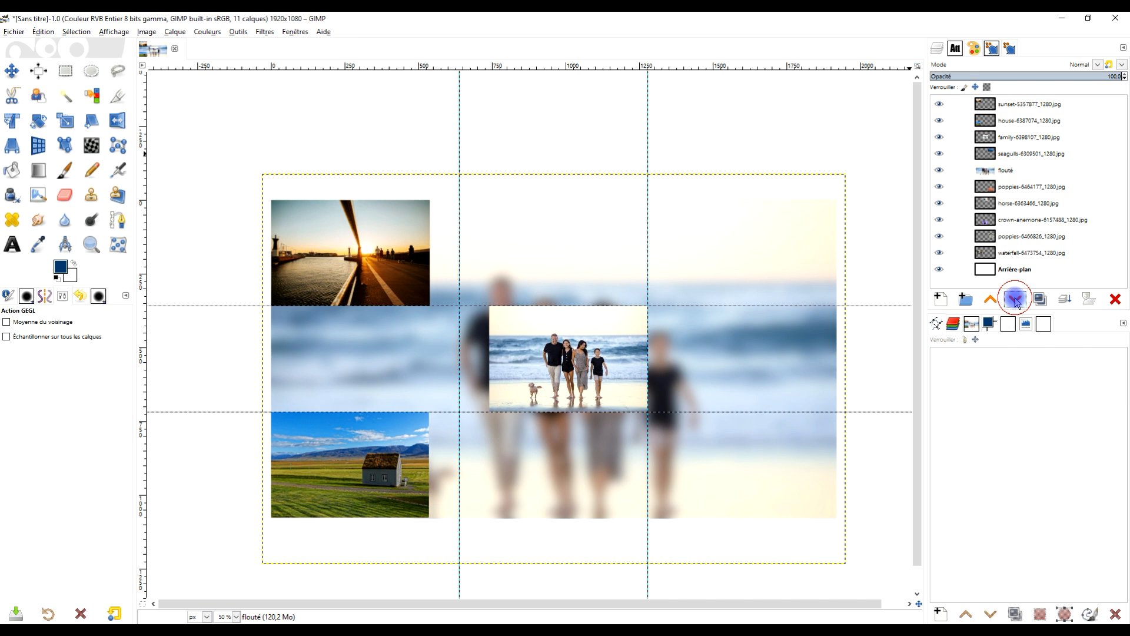
{"action": "left_click", "coordinate": [1015, 299]}
{"action": "left_click", "coordinate": [1015, 299]}
{"action": "left_click", "coordinate": [1015, 299]}
{"action": "left_click", "coordinate": [1015, 299]}
{"action": "left_click", "coordinate": [1016, 299]}
{"action": "left_click", "coordinate": [1016, 299]}
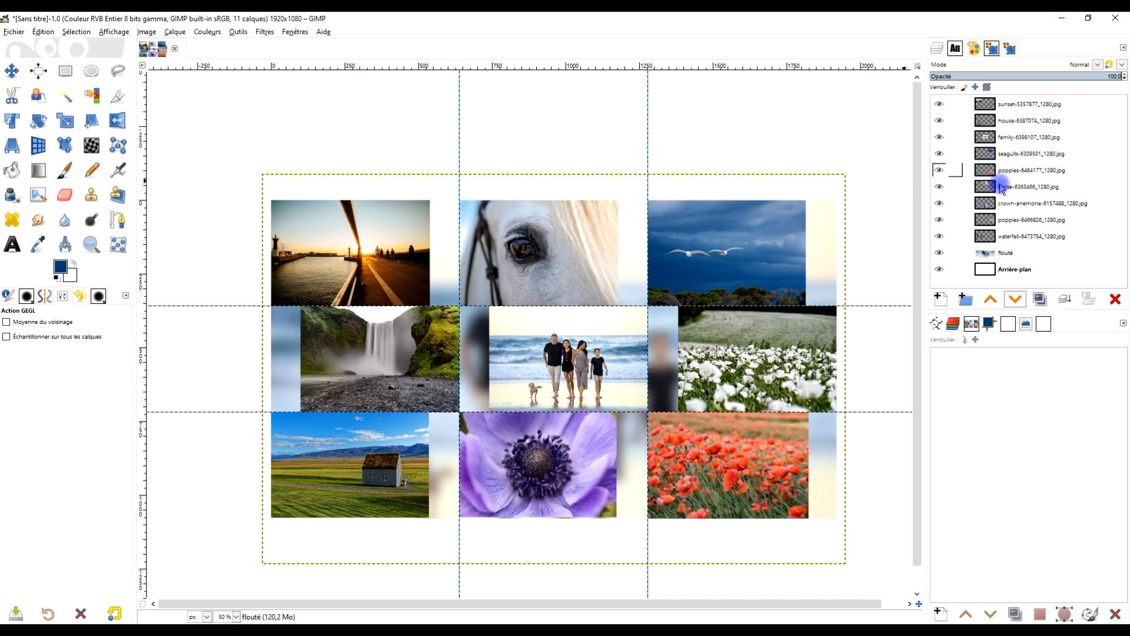
Reduce the opacity of the flouté layer to 33.4.
{"action": "left_click", "coordinate": [1004, 252]}
{"action": "left_click", "coordinate": [1028, 76]}
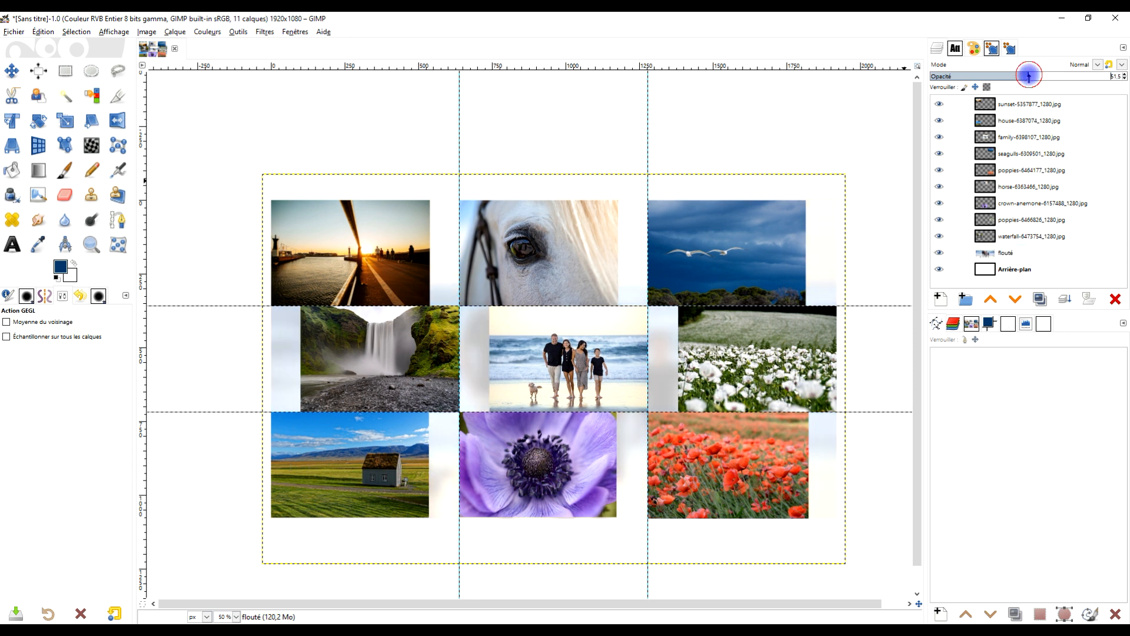
{"action": "left_click_drag", "start_coordinate": [1024, 76], "coordinate": [993, 75]}
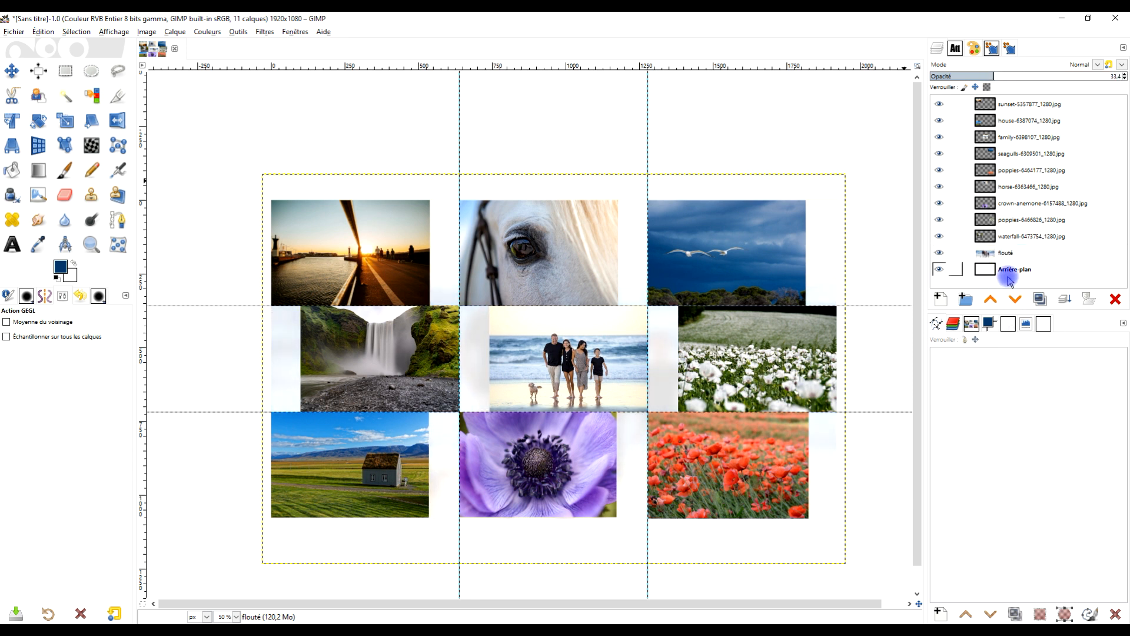
Resize the flouté layer's boundary to the image dimensions.
{"action": "scroll", "coordinate": [551, 366], "scroll_direction": "up", "scroll_amount": 1}
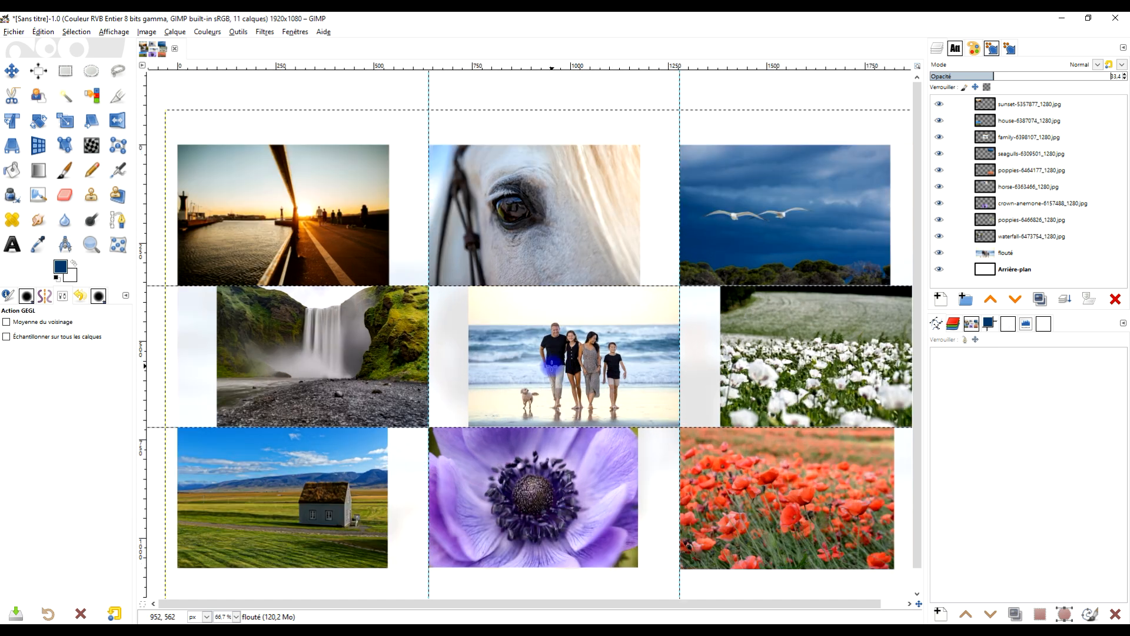
{"action": "left_click_drag", "start_coordinate": [556, 351], "coordinate": [544, 356]}
{"action": "right_click", "coordinate": [994, 254]}
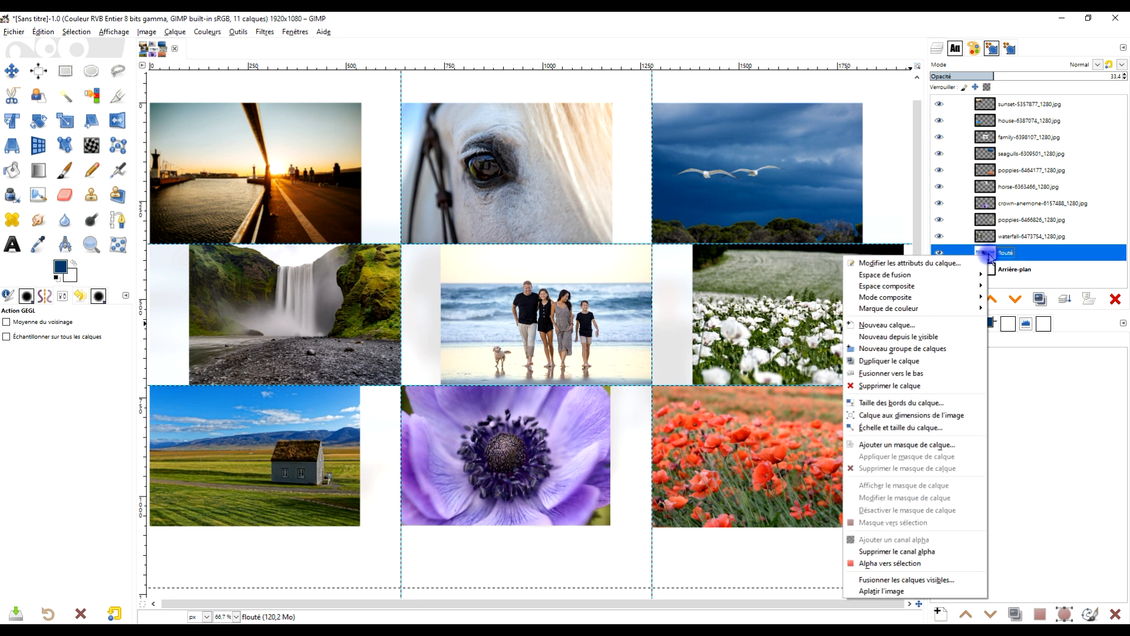
{"action": "left_click", "coordinate": [929, 415]}
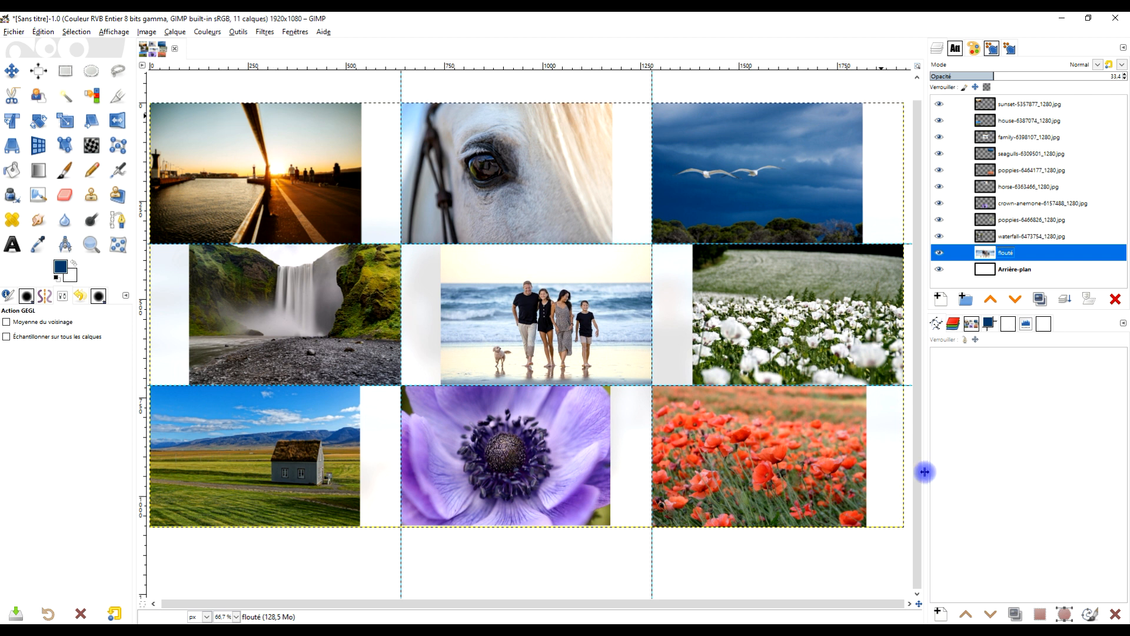
Hide the flouté and Arrière-plan layers so that only the nine photos are shown.
{"action": "scroll", "coordinate": [677, 345], "scroll_direction": "down", "scroll_amount": 3}
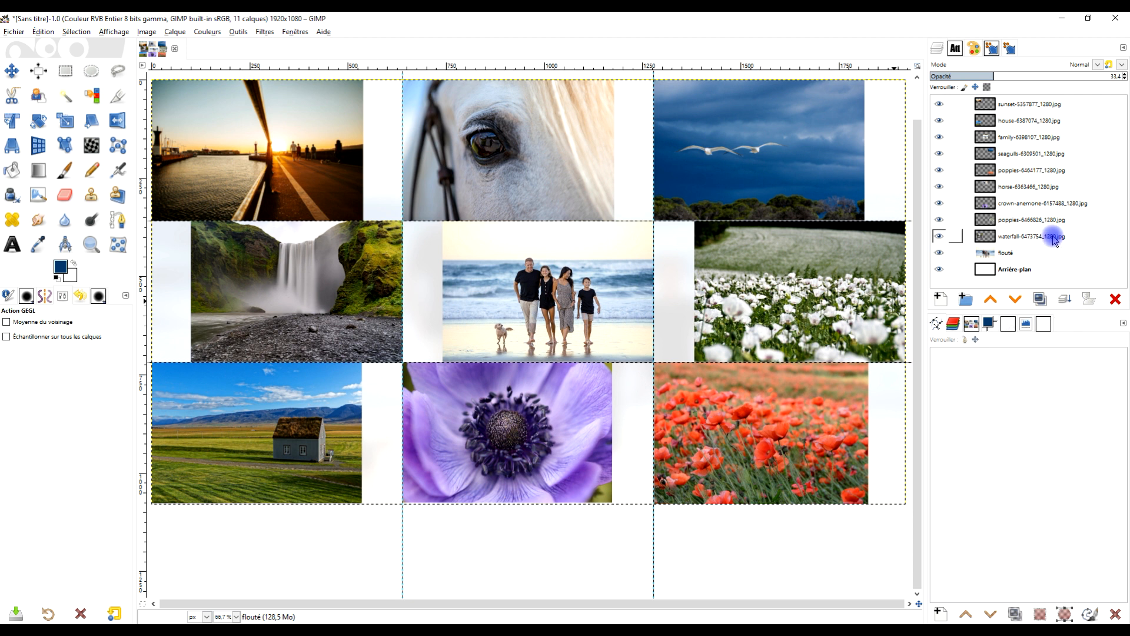
{"action": "left_click", "coordinate": [1024, 253]}
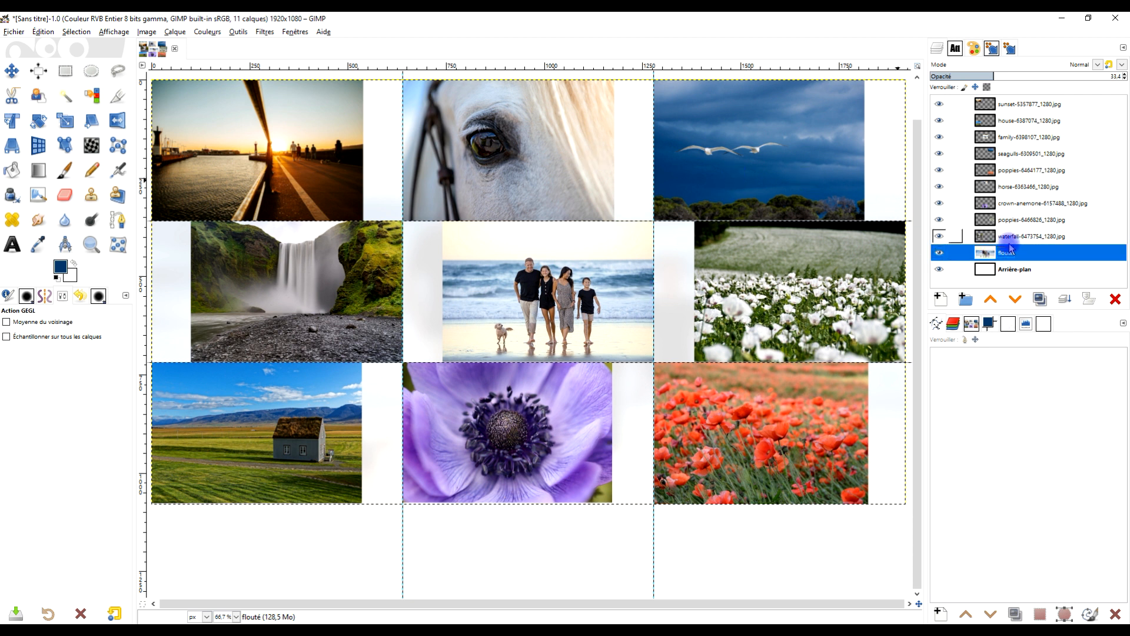
{"action": "left_click", "coordinate": [939, 252]}
{"action": "left_click", "coordinate": [939, 269]}
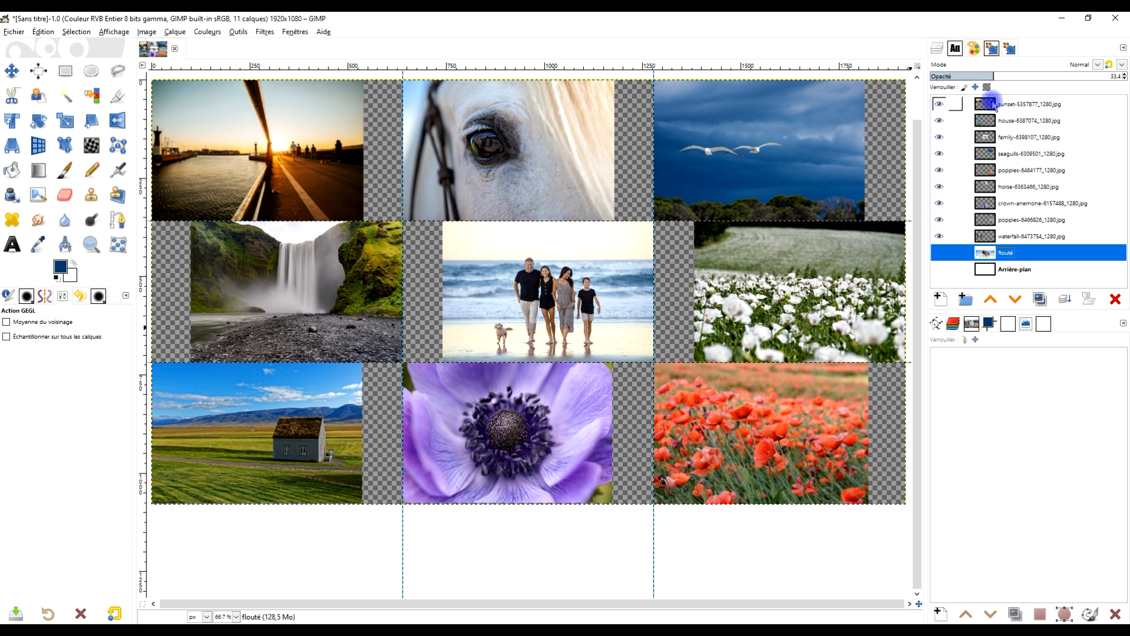
Copy everything visible from the nine-photo arrangement and paste it as a new layer in place above the sunset layer.
{"action": "left_click", "coordinate": [994, 106]}
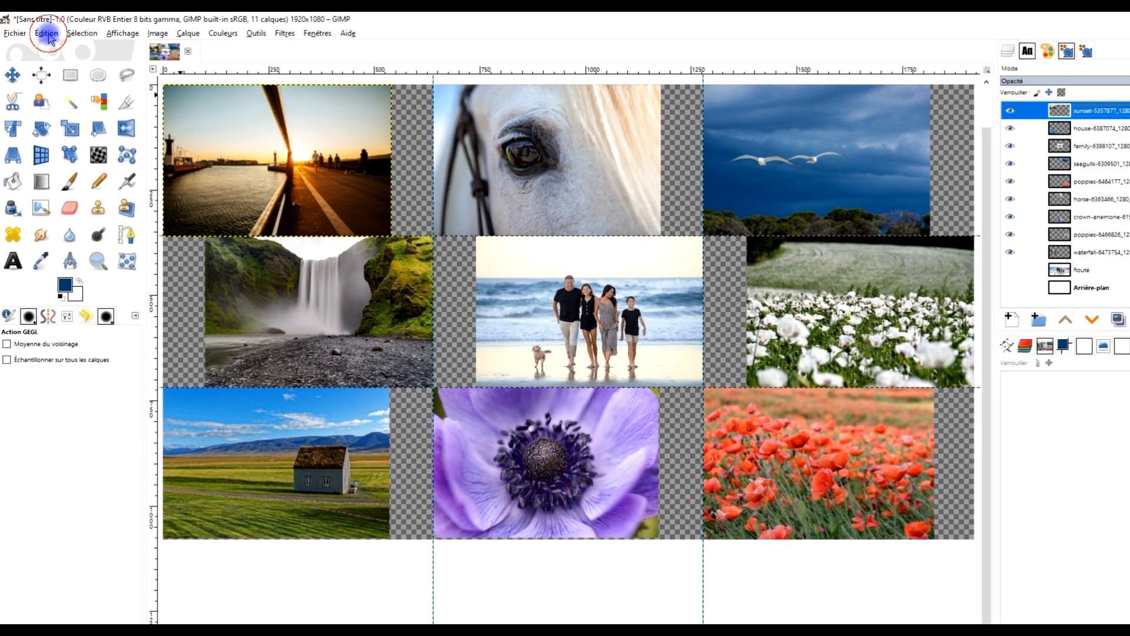
{"action": "left_click", "coordinate": [43, 31]}
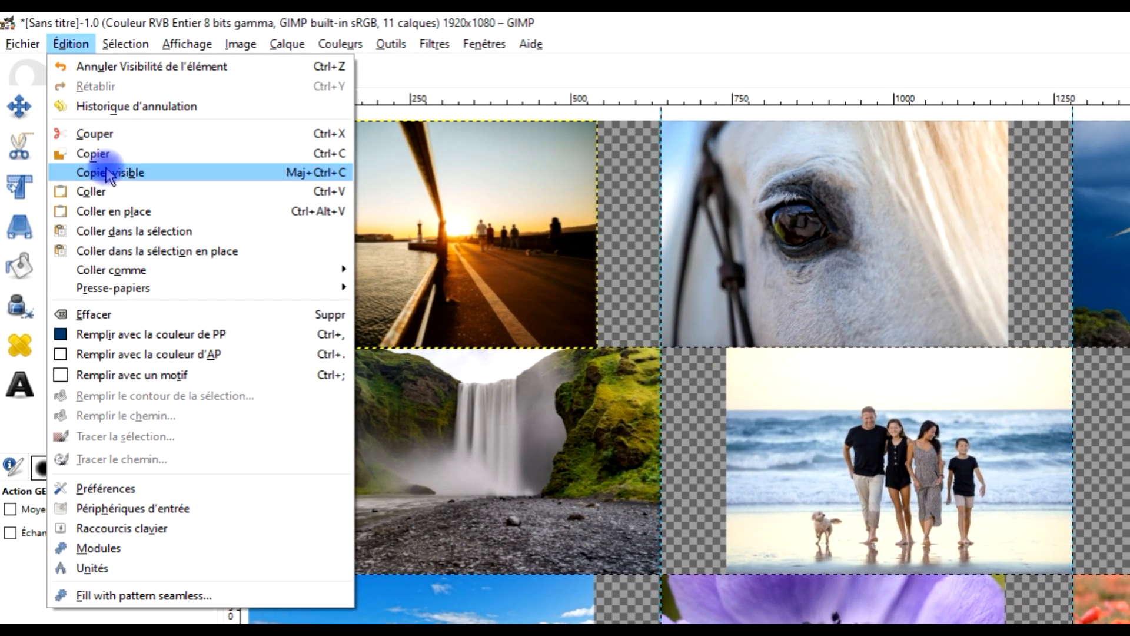
{"action": "left_click", "coordinate": [108, 172]}
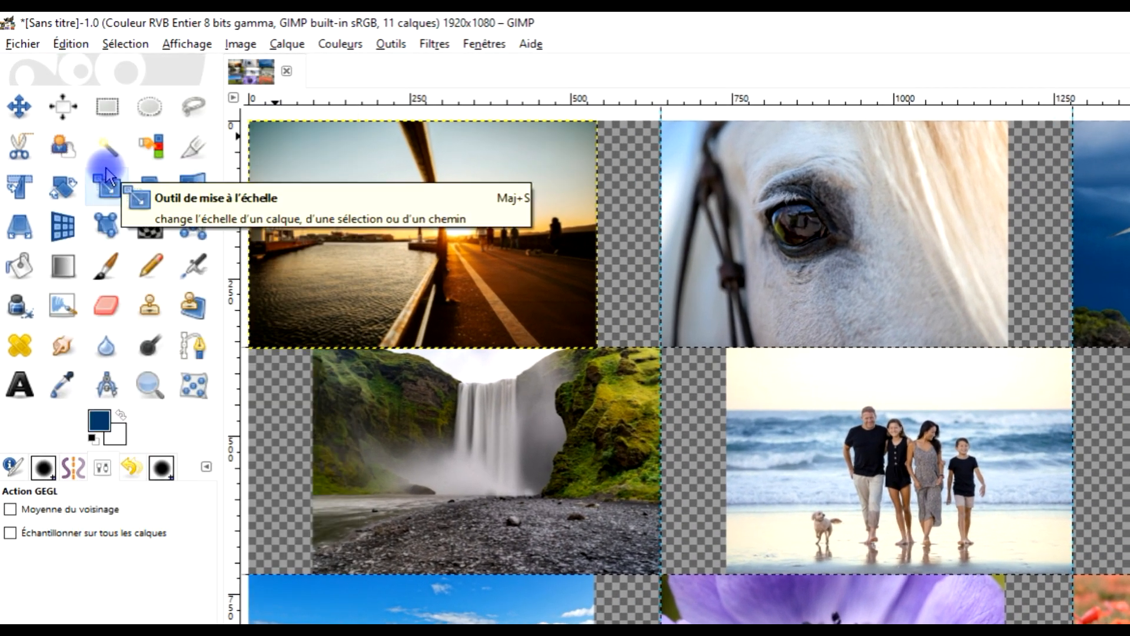
{"action": "left_click", "coordinate": [71, 47]}
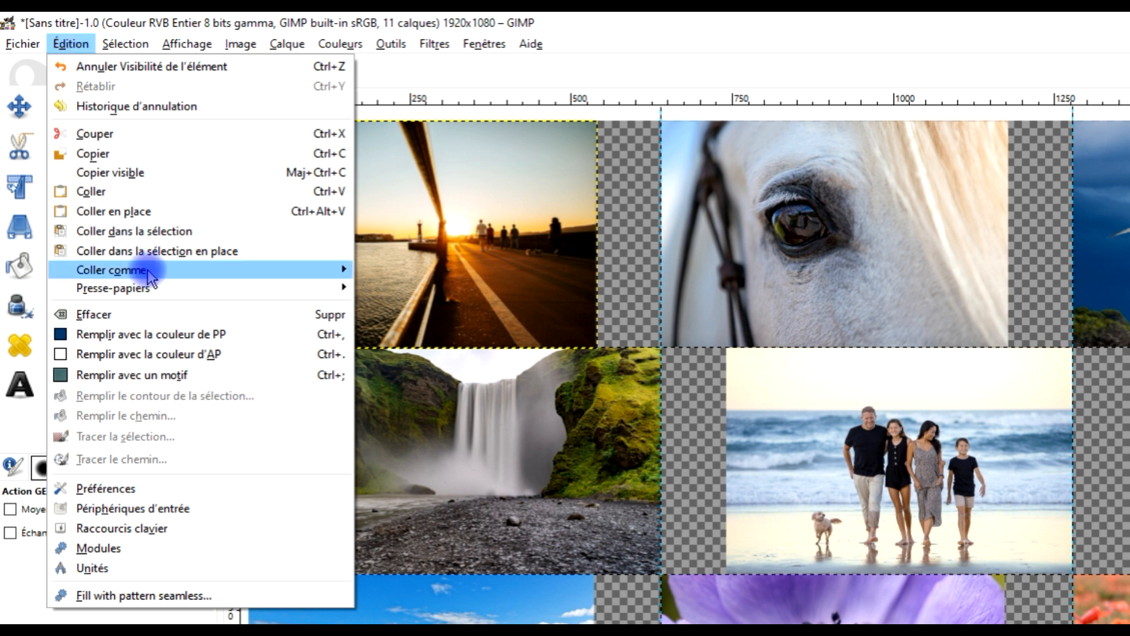
{"action": "mouse_move", "coordinate": [144, 270]}
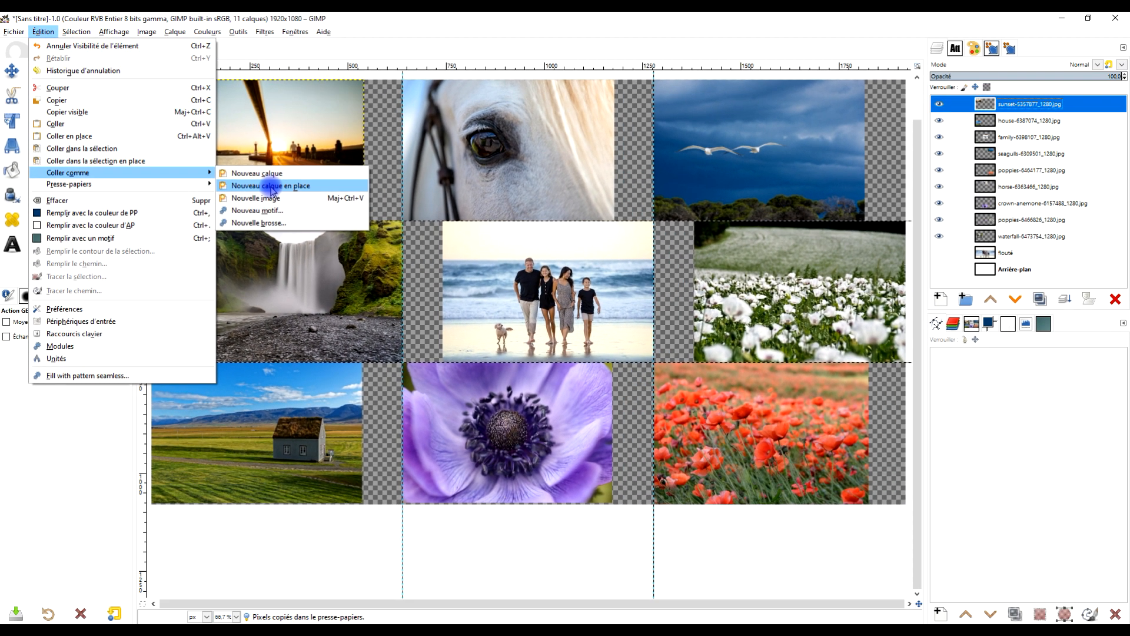
{"action": "left_click", "coordinate": [445, 291]}
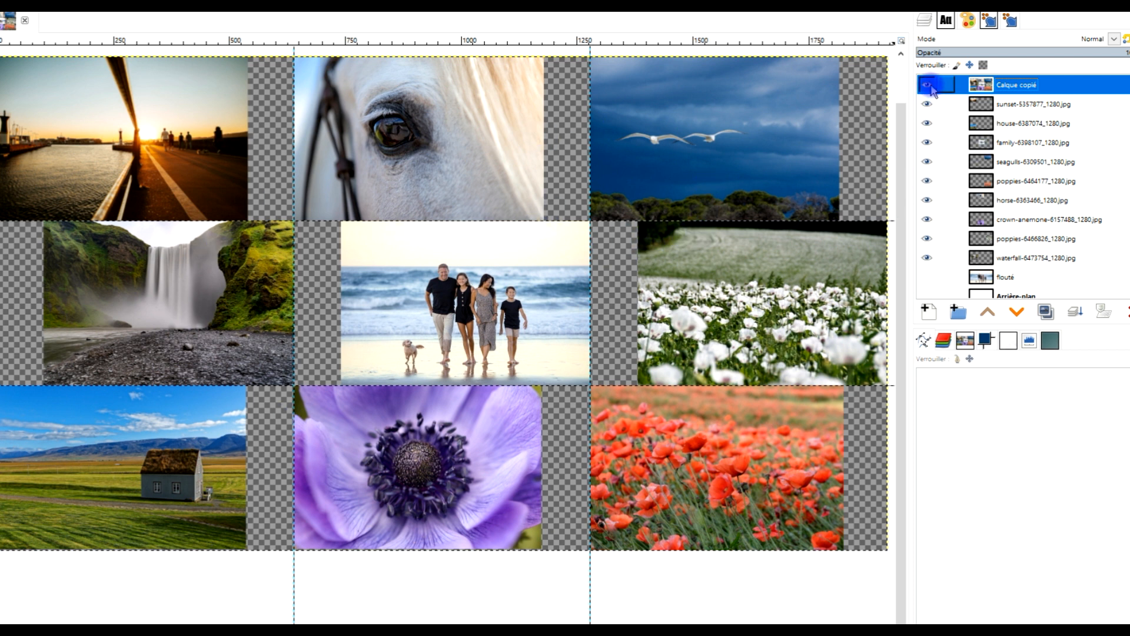
Rename the pasted layer as OMBRE.
{"action": "double_click", "coordinate": [1031, 89]}
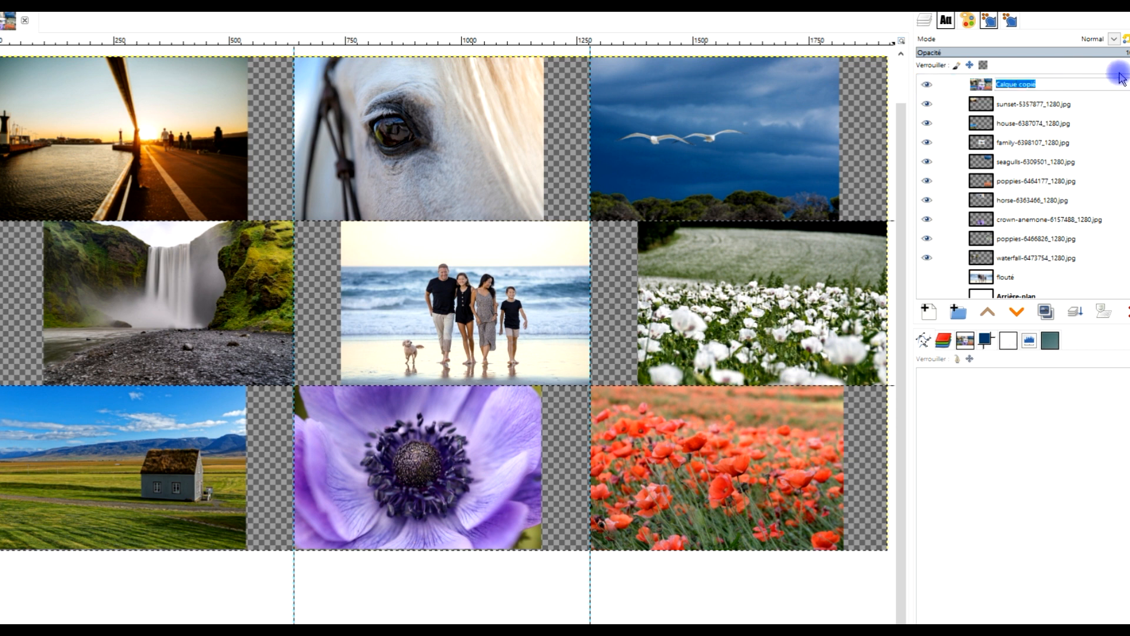
{"action": "type", "text": "OMBRE"}
{"action": "key", "text": "Return"}
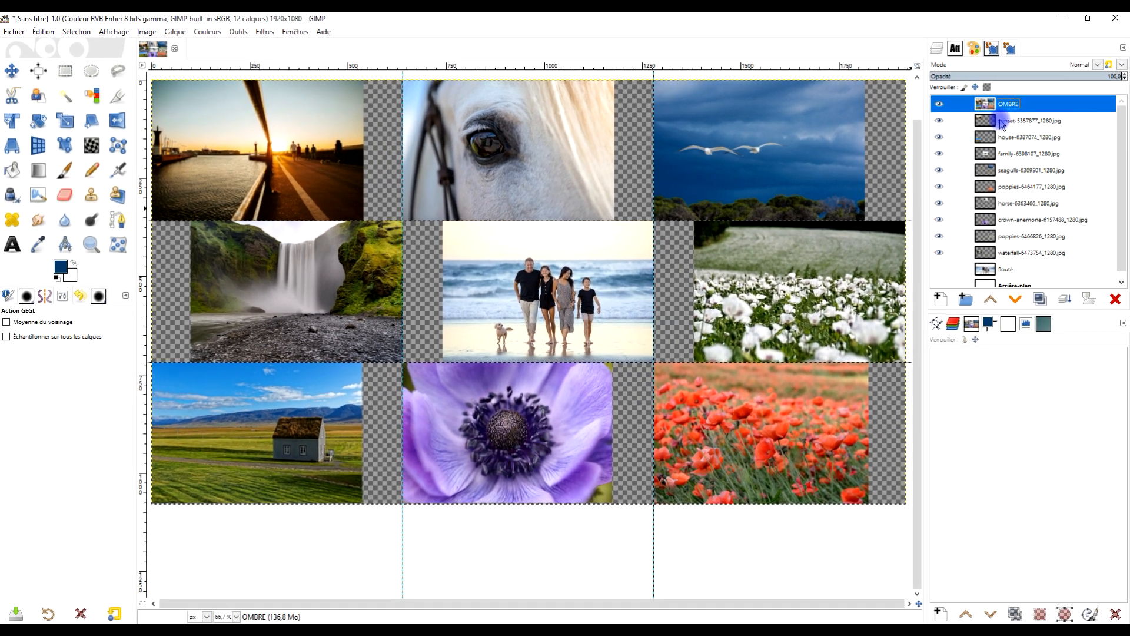
Lower the OMBRE layer to just above the flouté layer and show the flouté and Arrière-plan layers again.
{"action": "left_click_drag", "start_coordinate": [1000, 122], "coordinate": [999, 258]}
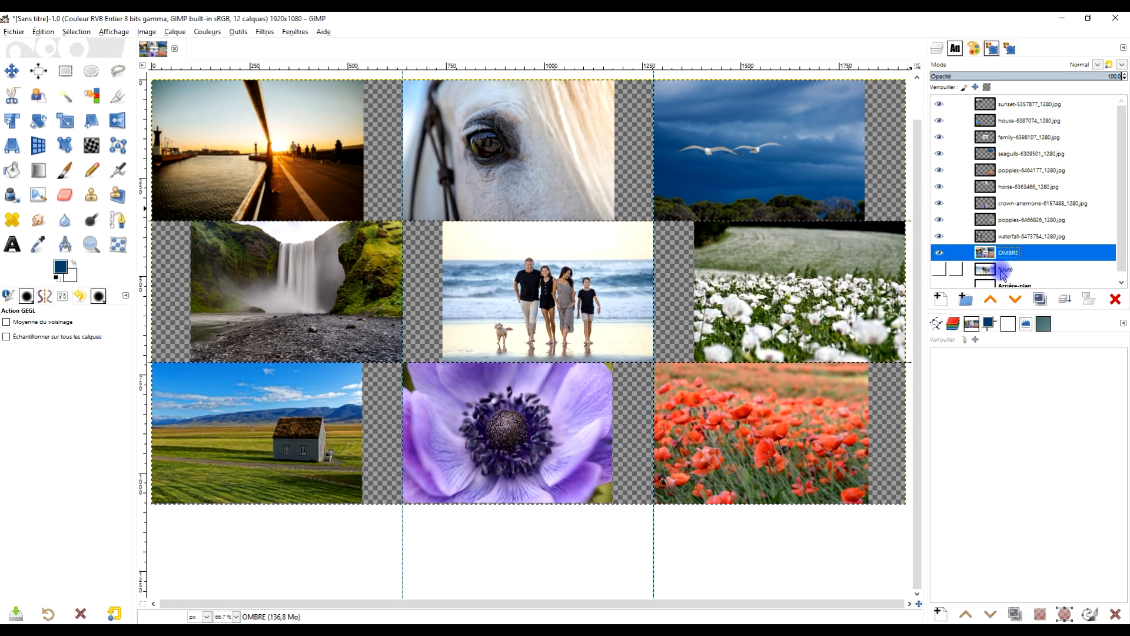
{"action": "left_click", "coordinate": [937, 270]}
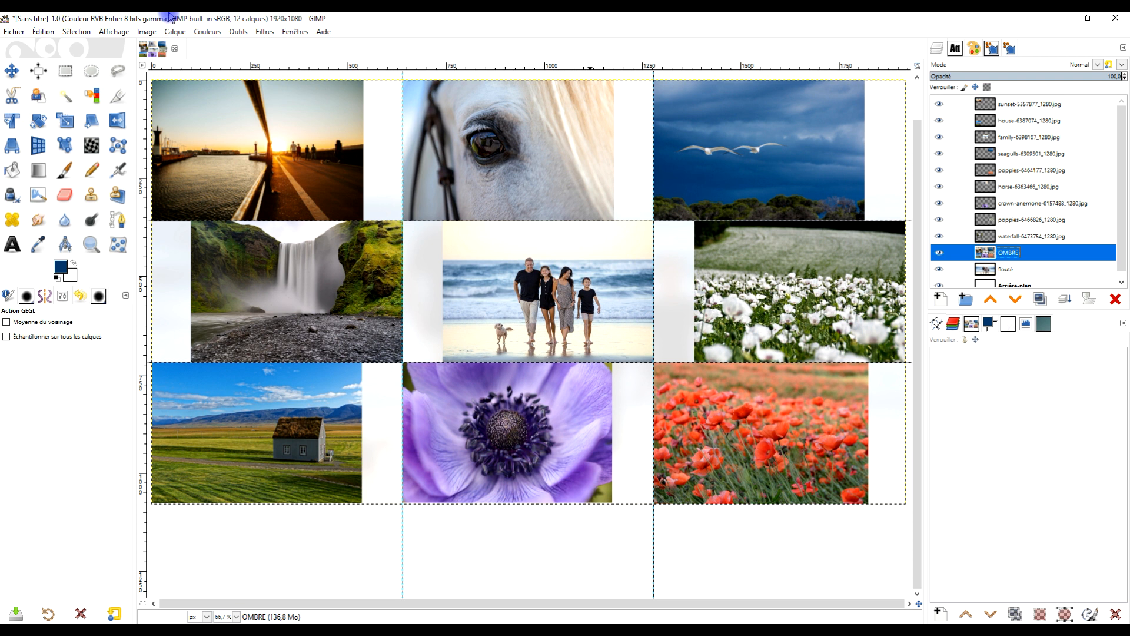
Apply a black drop shadow to the OMBRE layer from the last-used preset, with blur radius 12.70, grow radius 11 and opacity 0.659.
{"action": "left_click", "coordinate": [260, 33]}
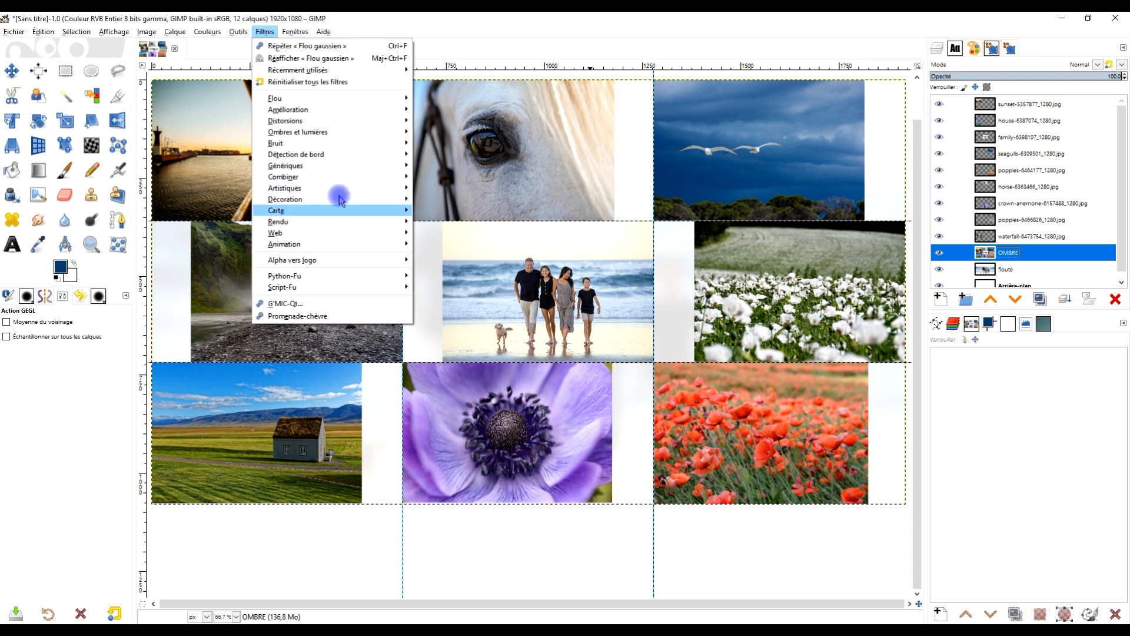
{"action": "mouse_move", "coordinate": [358, 133]}
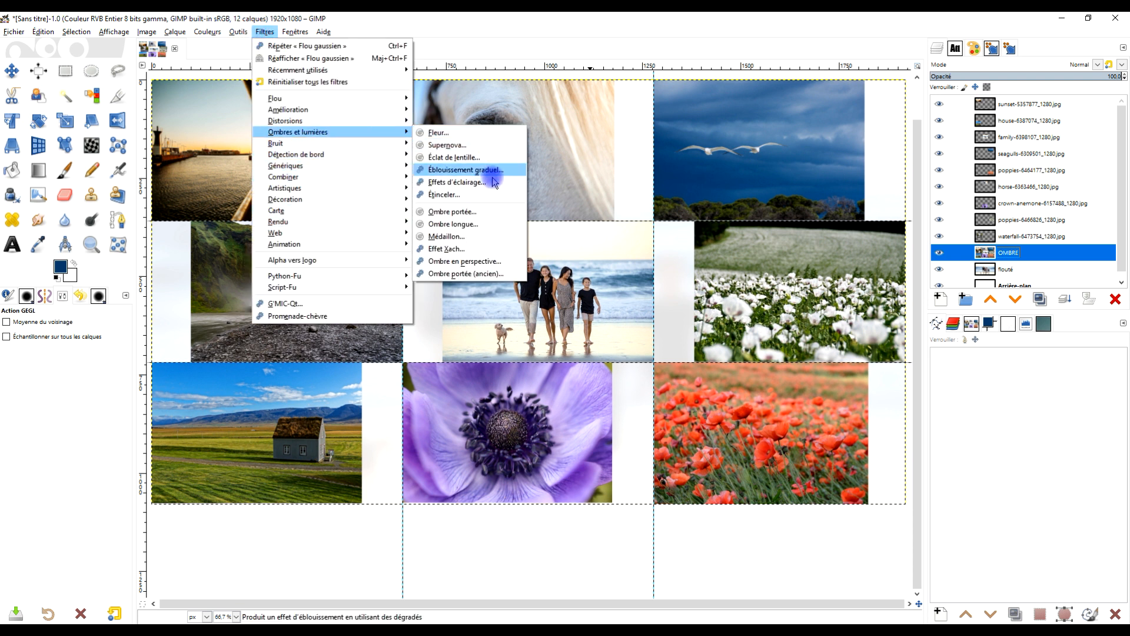
{"action": "left_click", "coordinate": [480, 211]}
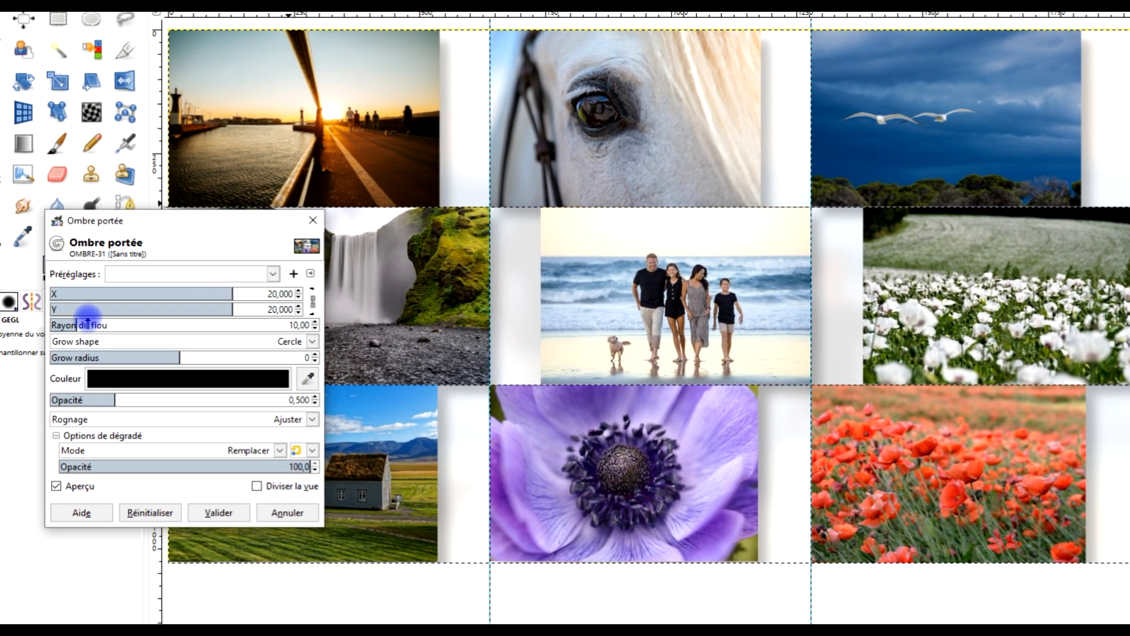
{"action": "left_click_drag", "start_coordinate": [87, 319], "coordinate": [69, 325]}
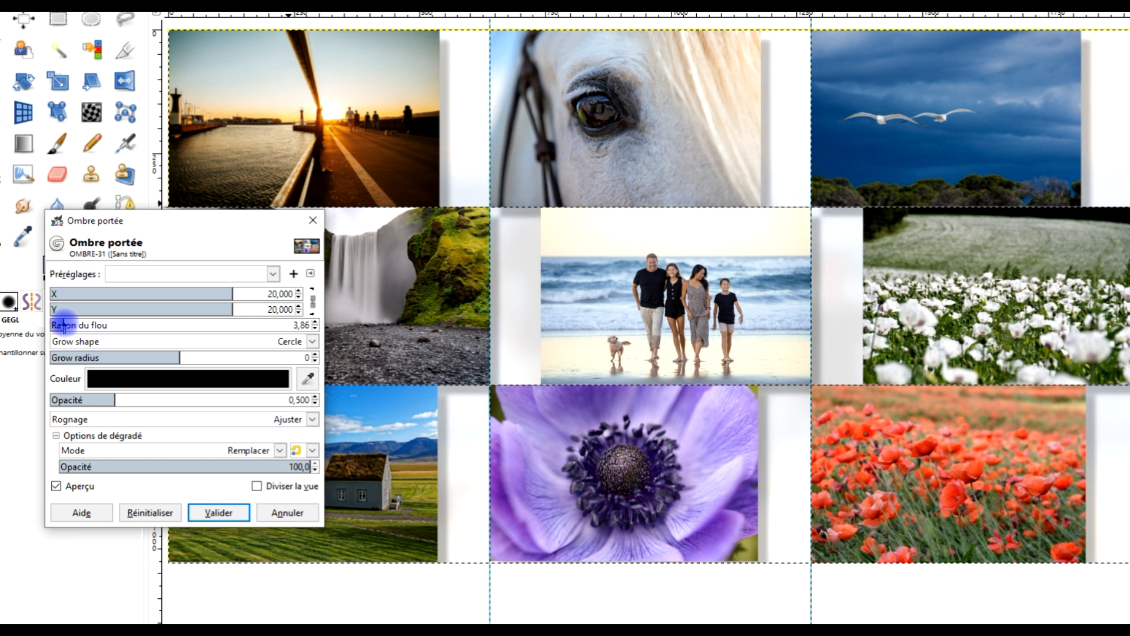
{"action": "left_click_drag", "start_coordinate": [118, 399], "coordinate": [146, 400]}
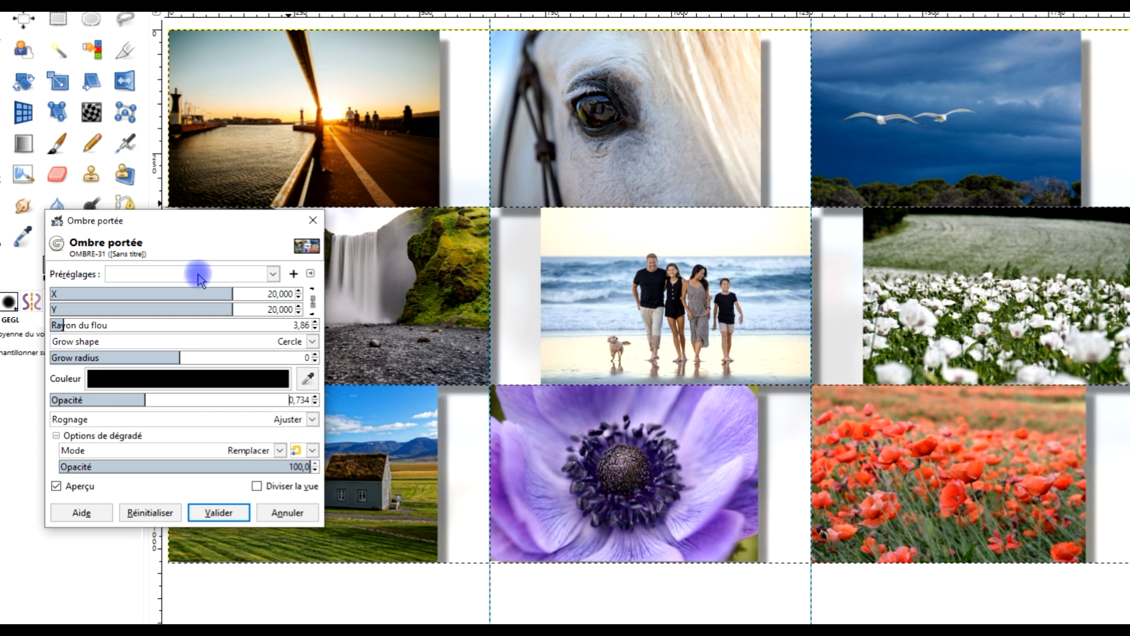
{"action": "left_click", "coordinate": [233, 272]}
{"action": "left_click", "coordinate": [218, 294]}
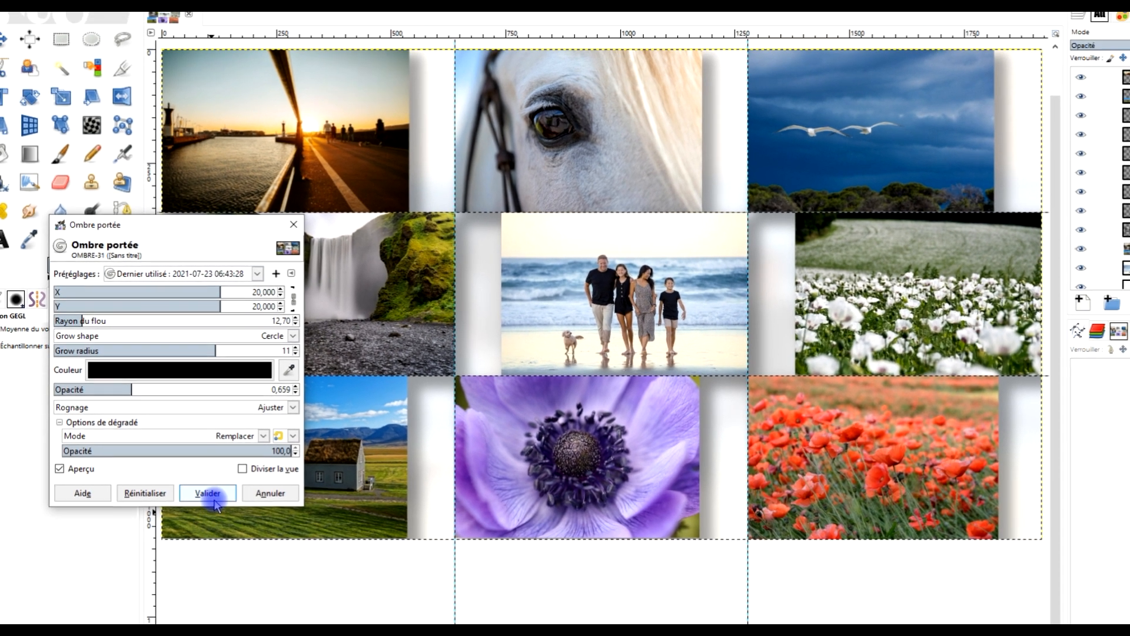
{"action": "left_click", "coordinate": [218, 512]}
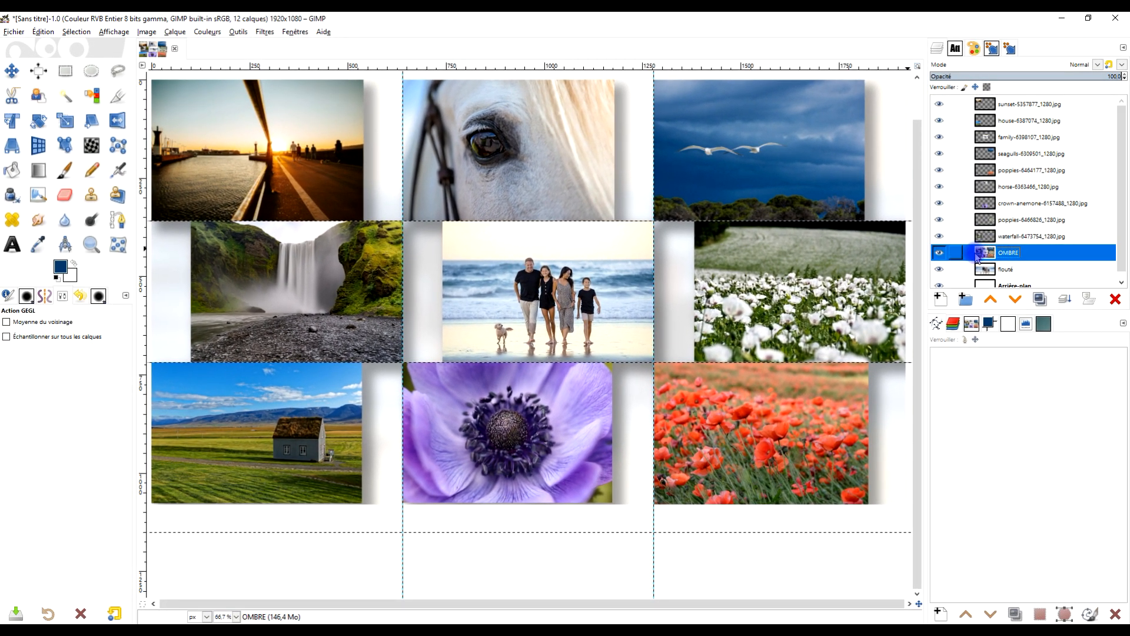
Resize the OMBRE layer's boundary to the image dimensions and remove all guides.
{"action": "right_click", "coordinate": [978, 255]}
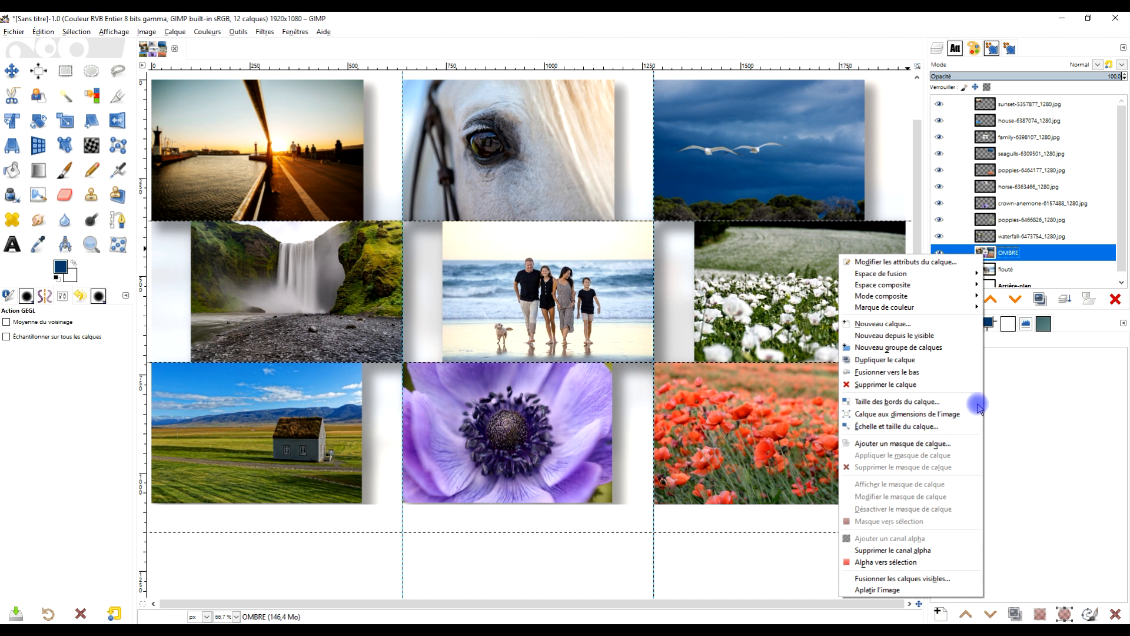
{"action": "left_click", "coordinate": [954, 415]}
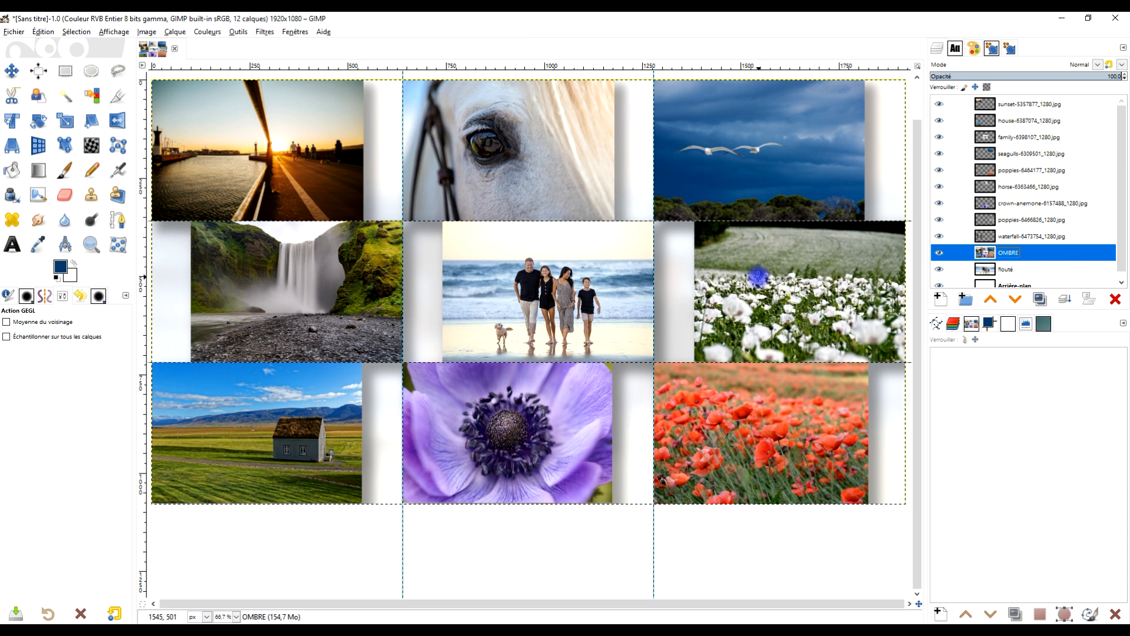
{"action": "left_click", "coordinate": [143, 32]}
{"action": "mouse_move", "coordinate": [236, 270]}
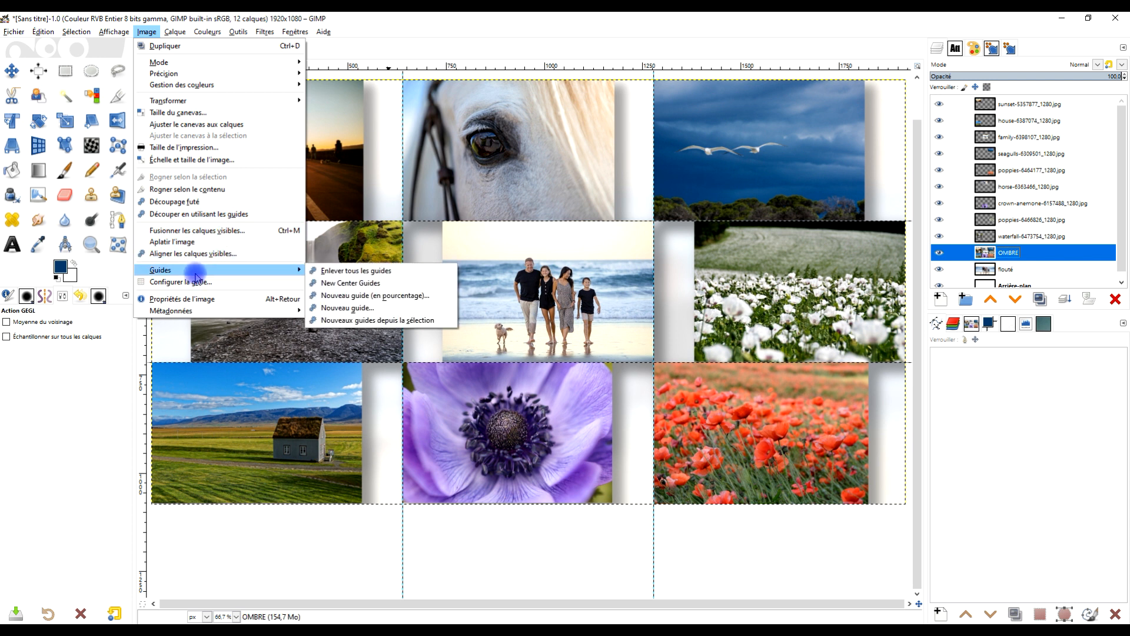
{"action": "left_click", "coordinate": [393, 272]}
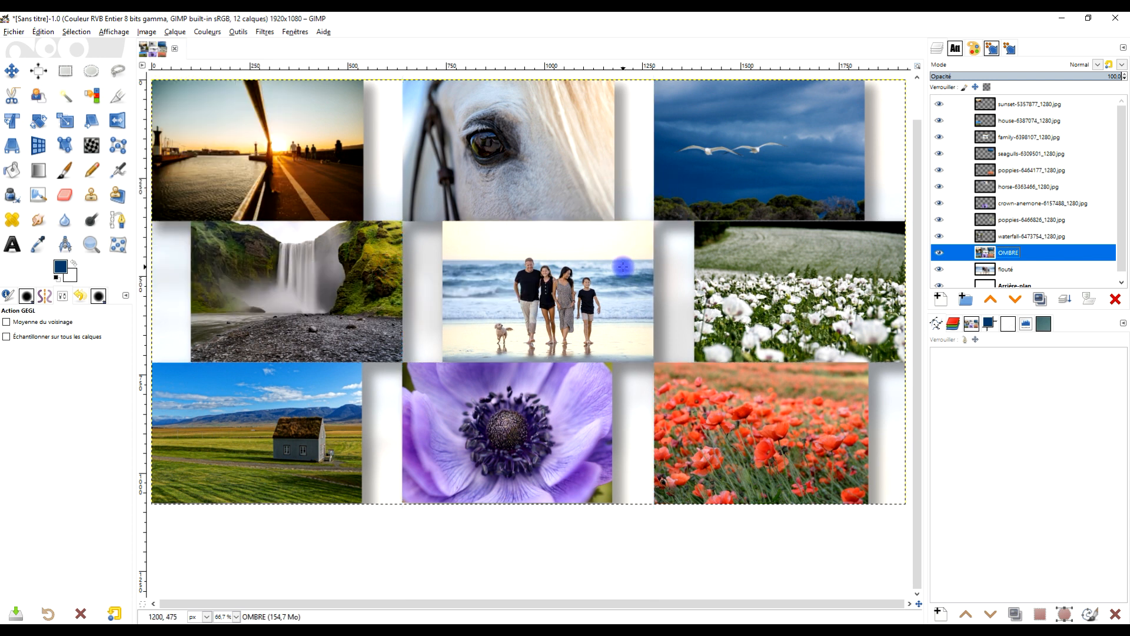
Examine the whole composition with its drop shadows, framed to fill the canvas area.
{"action": "scroll", "coordinate": [622, 265], "scroll_direction": "down", "scroll_amount": 1}
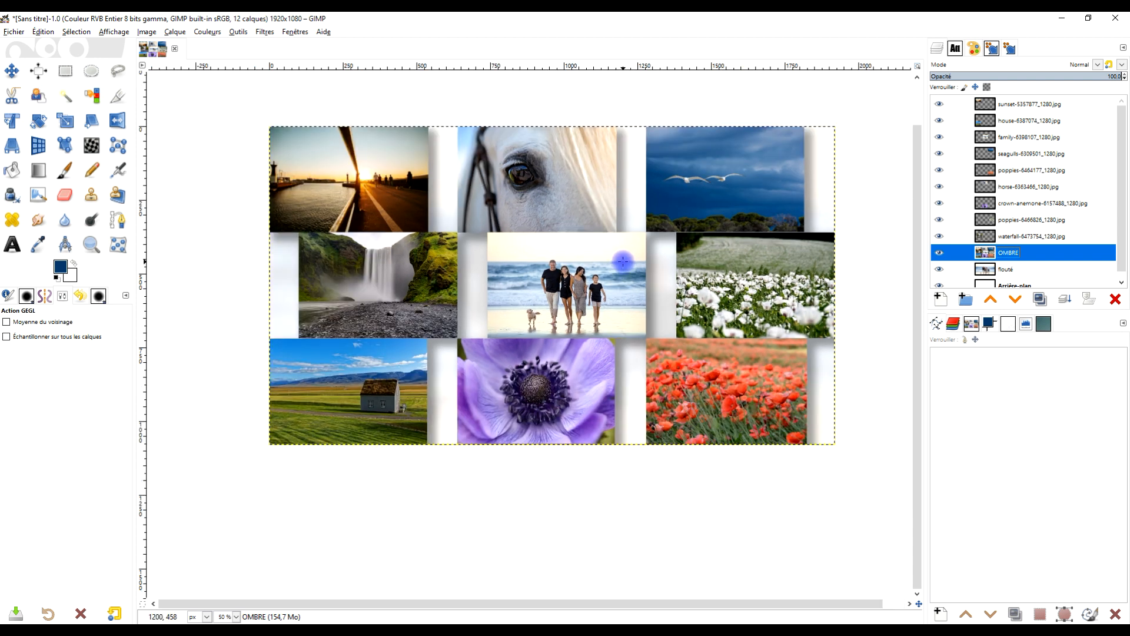
{"action": "scroll", "coordinate": [623, 261], "scroll_direction": "up", "scroll_amount": 1}
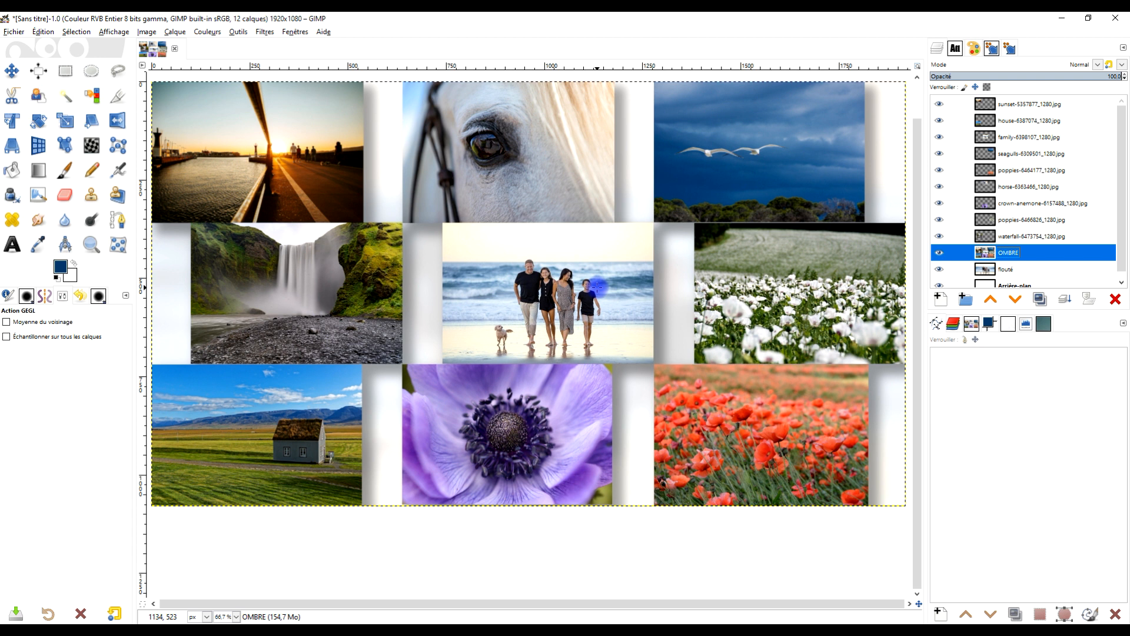
{"action": "scroll", "coordinate": [597, 287], "scroll_direction": "down", "scroll_amount": 1}
{"action": "scroll", "coordinate": [597, 287], "scroll_direction": "up", "scroll_amount": 1}
{"action": "scroll", "coordinate": [596, 288], "scroll_direction": "down", "scroll_amount": 1}
{"action": "left_click", "coordinate": [91, 244]}
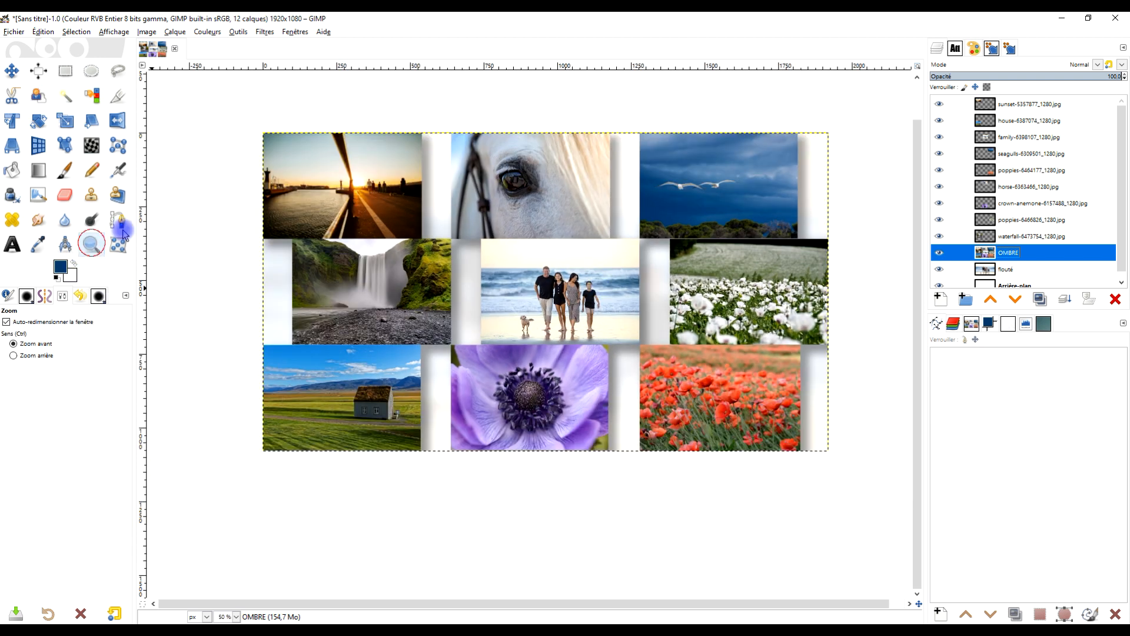
{"action": "left_click_drag", "start_coordinate": [254, 128], "coordinate": [848, 465]}
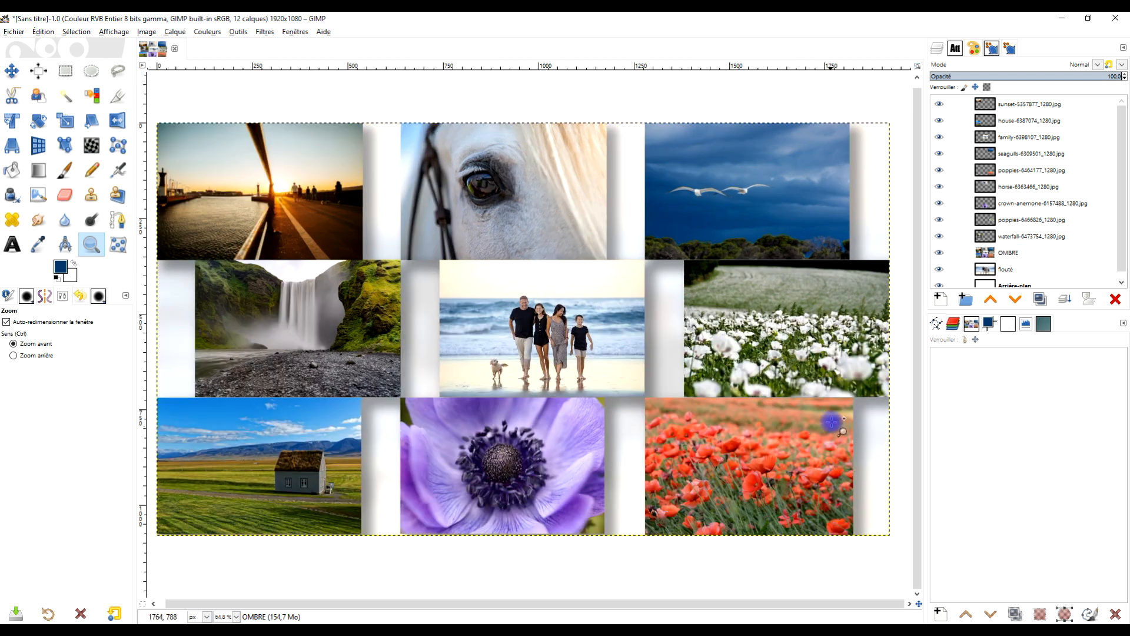
Add the title PHOTOS DE VACANCES over the photos in black Impact Condensed at 131 px.
{"action": "left_click", "coordinate": [12, 244]}
{"action": "left_click", "coordinate": [57, 279]}
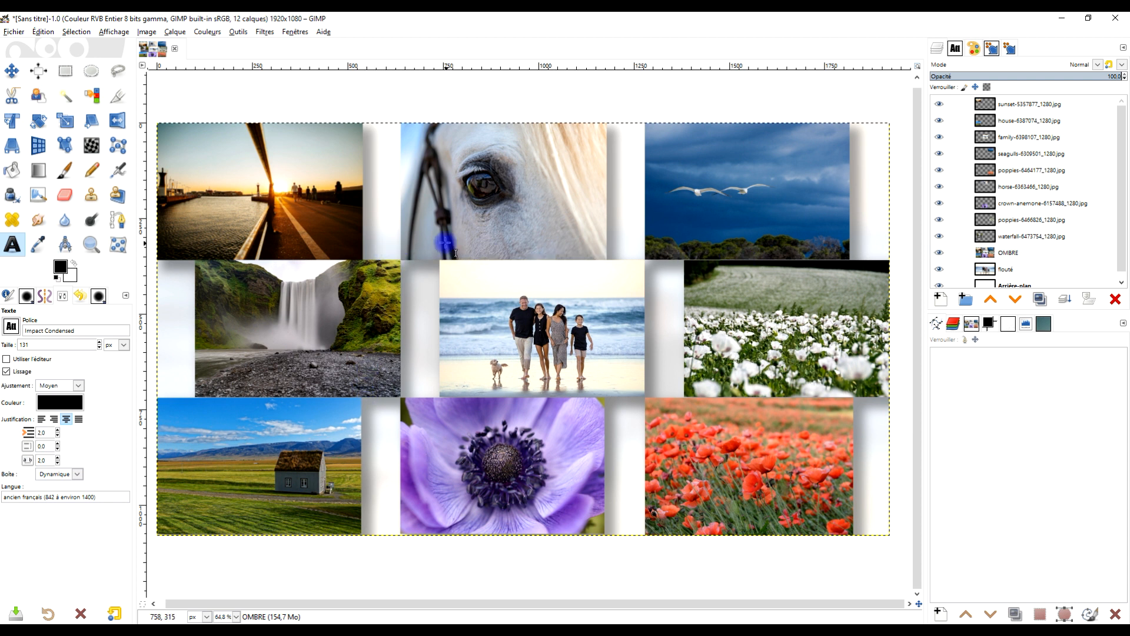
{"action": "left_click", "coordinate": [390, 232]}
{"action": "key", "text": "Caps_Lock"}
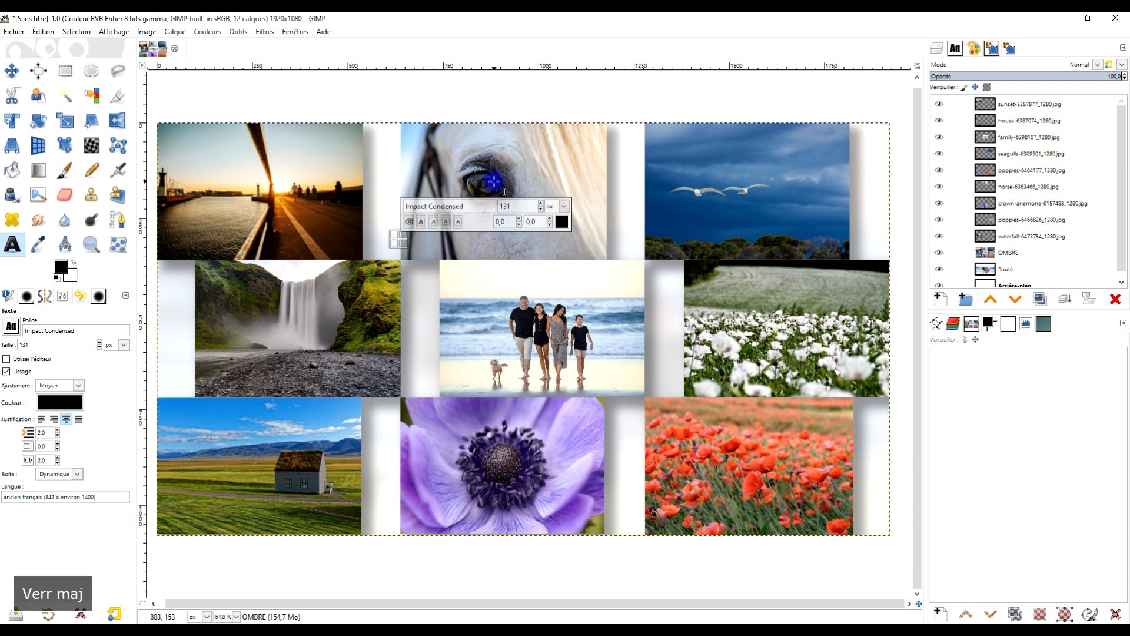
{"action": "type", "text": "PHOTOS DE VACANCES"}
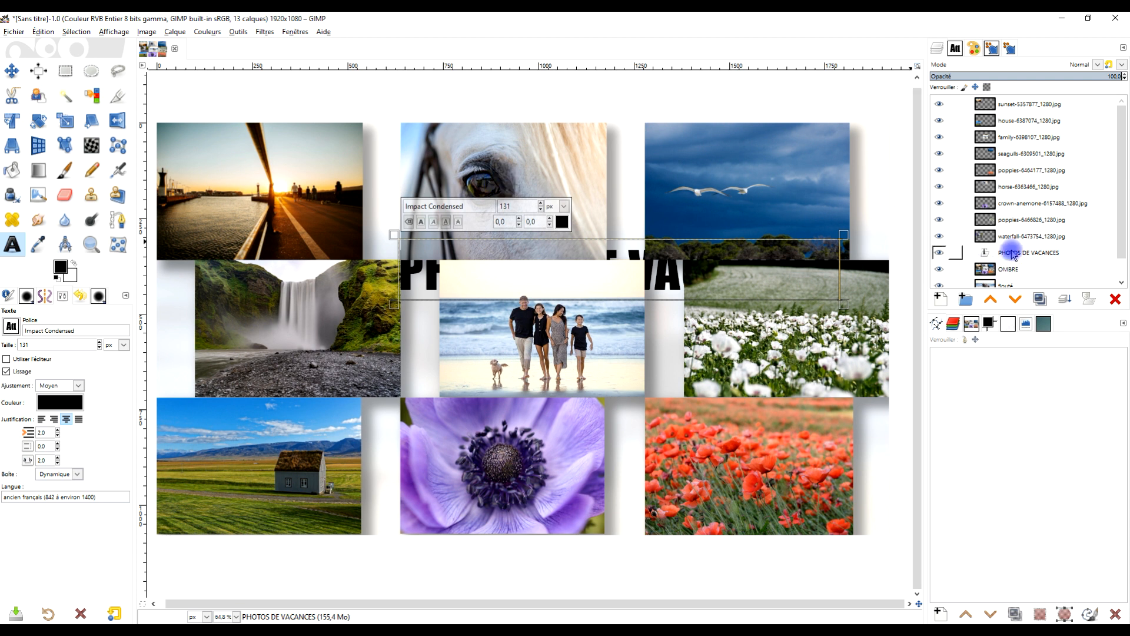
Raise the PHOTOS DE VACANCES text layer to the top of the stack, above all nine photos.
{"action": "left_click", "coordinate": [991, 300]}
{"action": "left_click", "coordinate": [991, 300]}
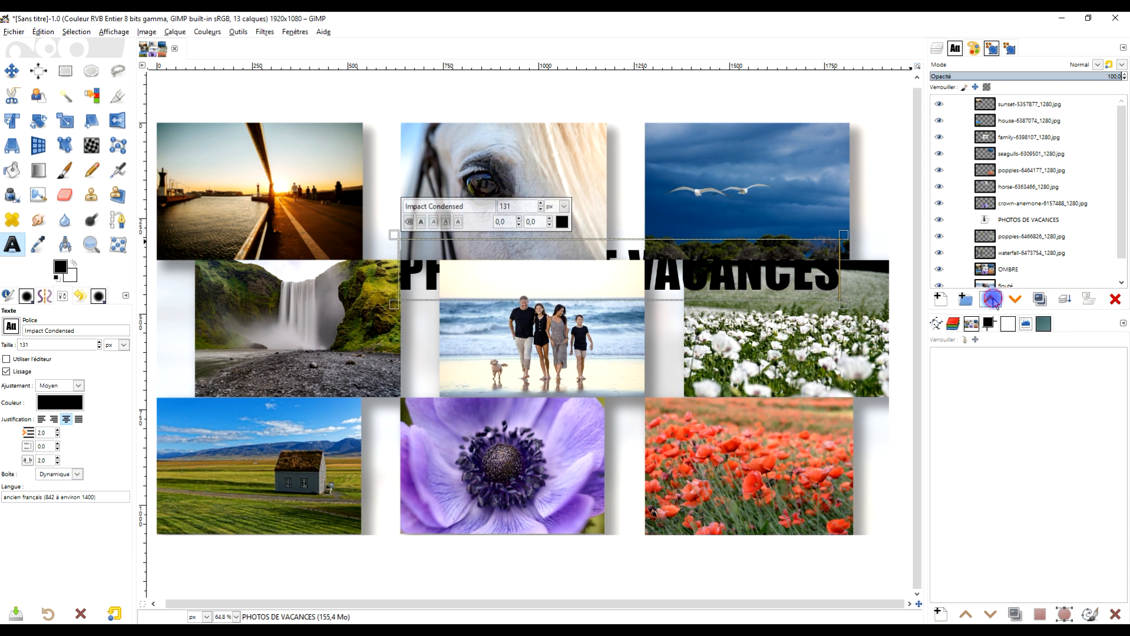
{"action": "left_click", "coordinate": [991, 300]}
{"action": "left_click", "coordinate": [991, 300]}
{"action": "left_click", "coordinate": [991, 300]}
{"action": "left_click", "coordinate": [991, 300]}
{"action": "left_click", "coordinate": [991, 300]}
{"action": "left_click", "coordinate": [992, 299]}
{"action": "left_click", "coordinate": [992, 300]}
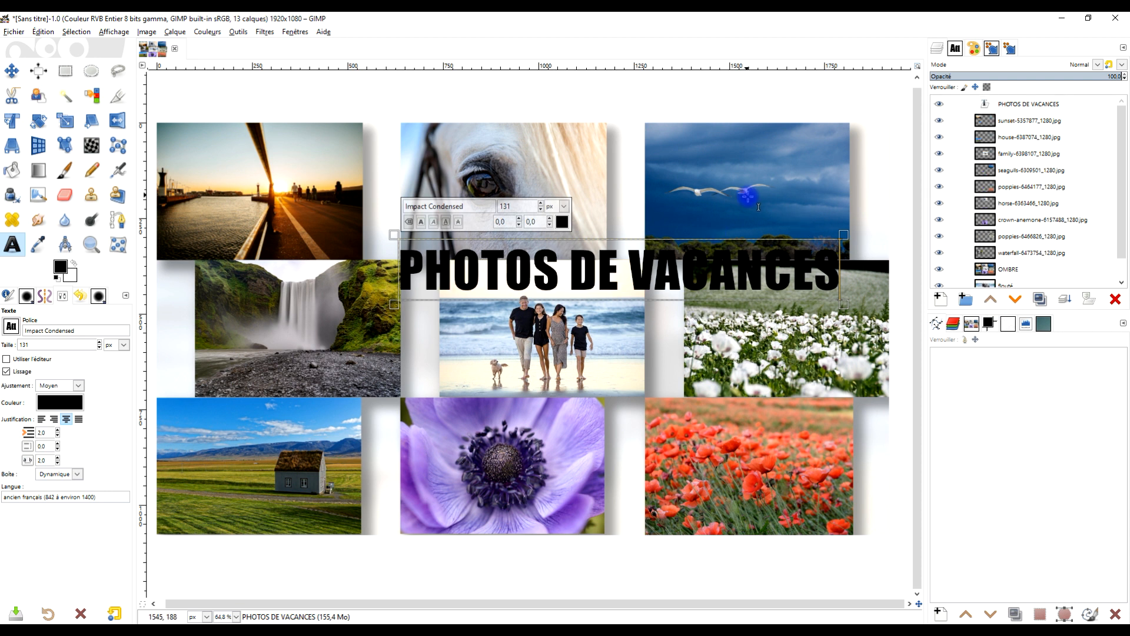
Delete the PHOTOS DE VACANCES text layer.
{"action": "left_click", "coordinate": [65, 71]}
{"action": "left_click", "coordinate": [1027, 104]}
{"action": "left_click", "coordinate": [1115, 299]}
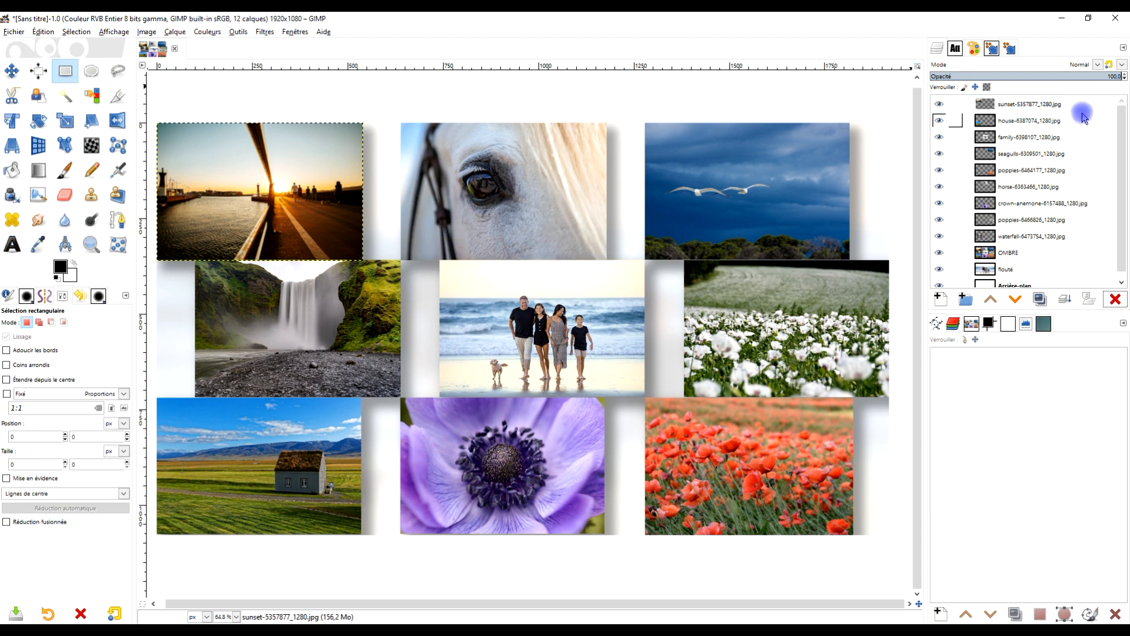
{"action": "left_click", "coordinate": [1014, 285]}
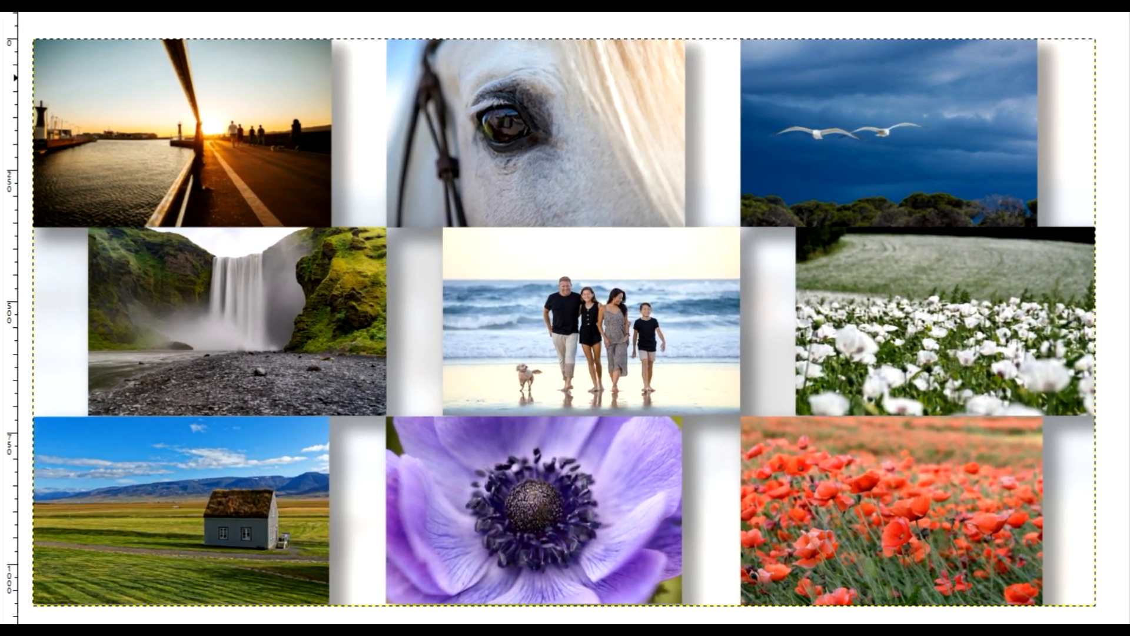